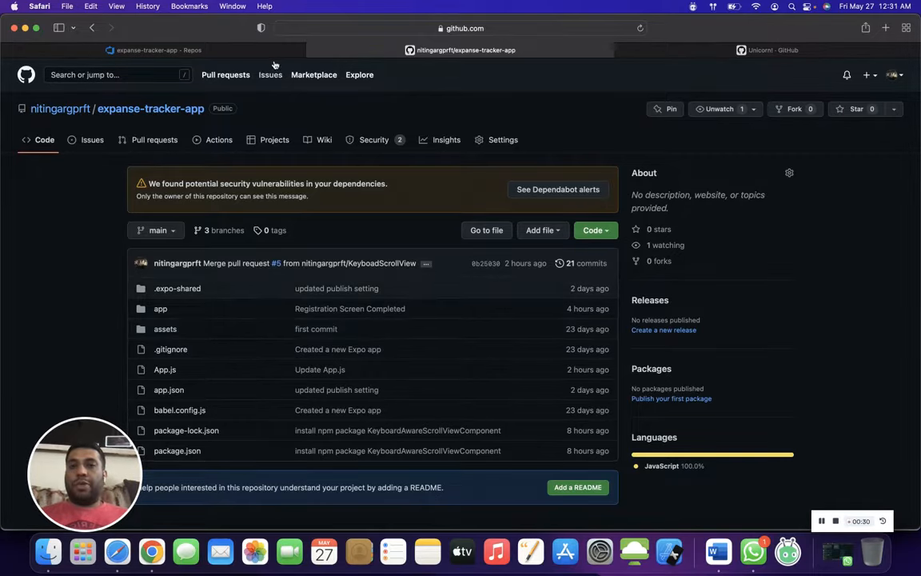
click(238, 51)
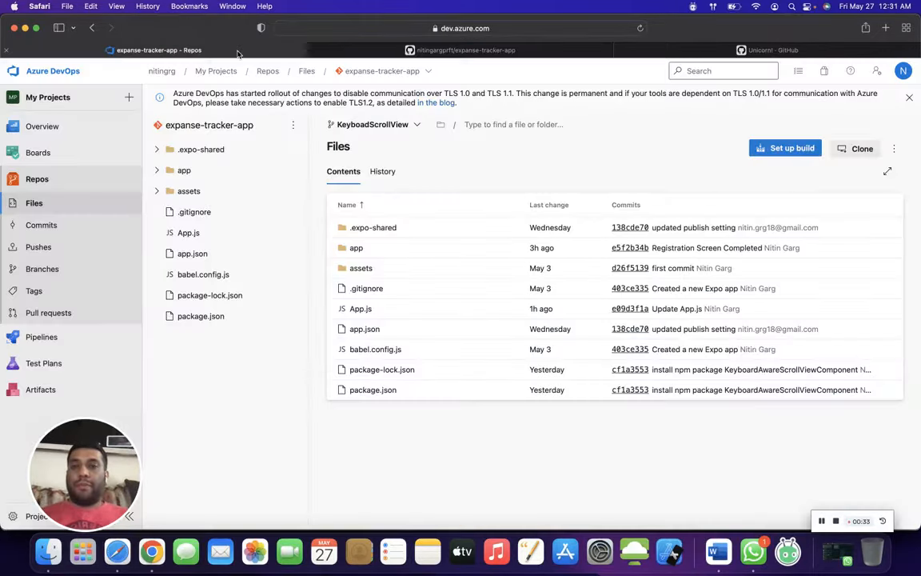
click(344, 53)
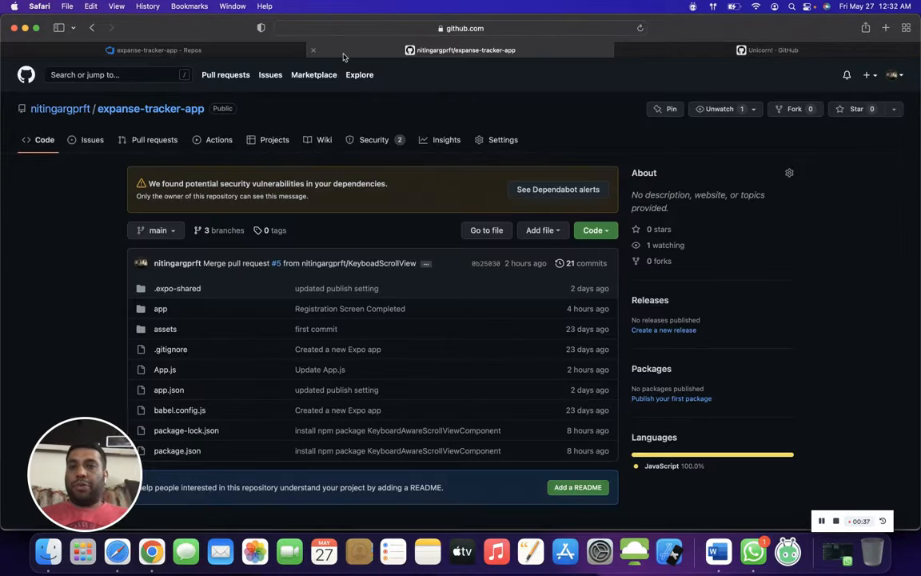
- Start a new pipeline in the Azure DevOps project, choosing Other Git as the place where the code is
mouse_move(243, 58)
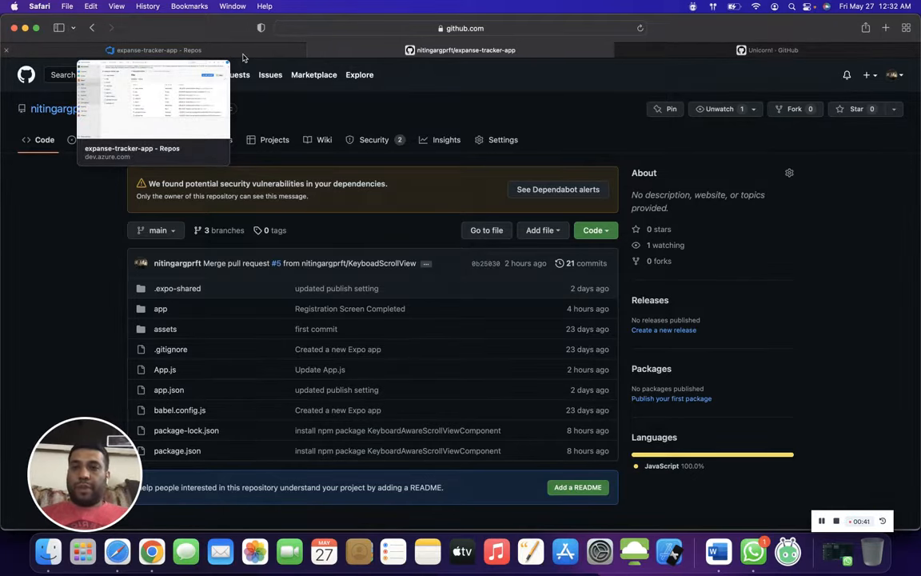
click(244, 58)
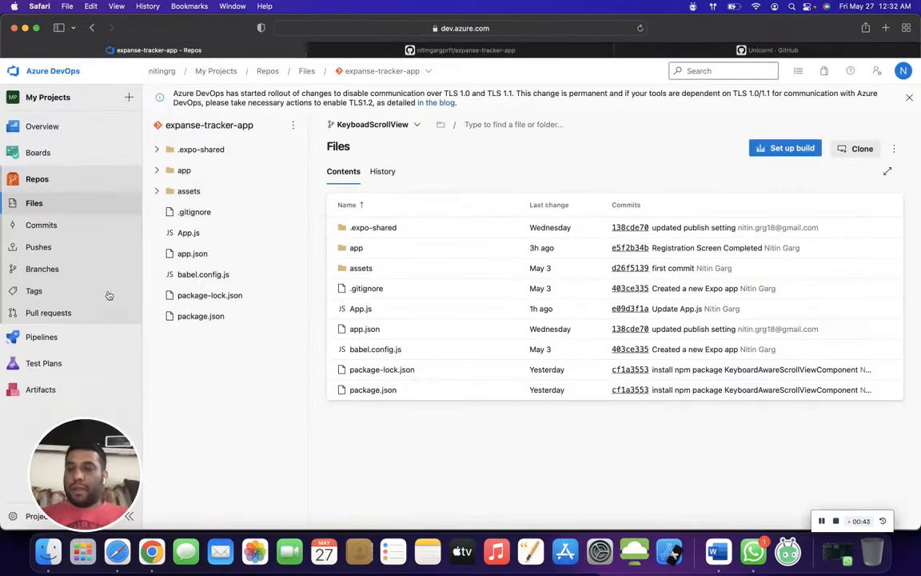
click(59, 339)
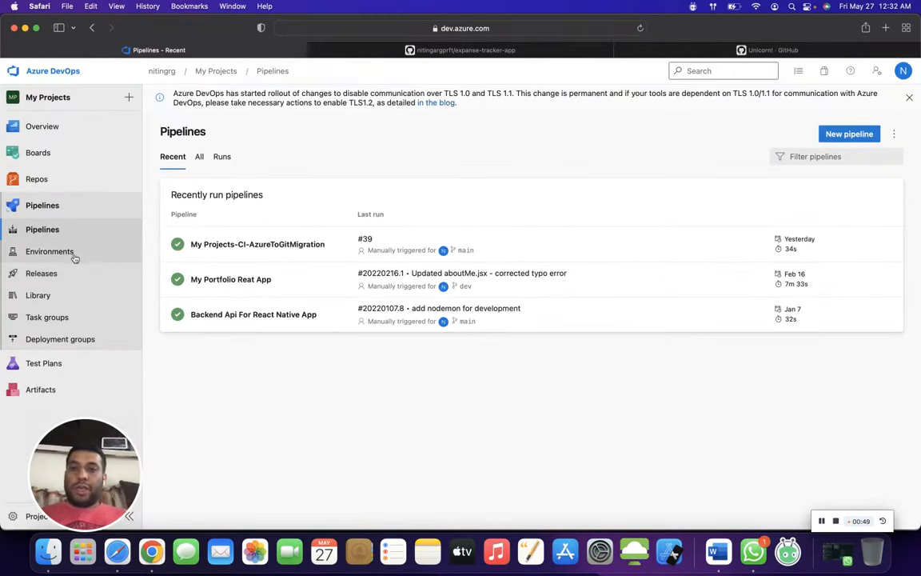
click(867, 135)
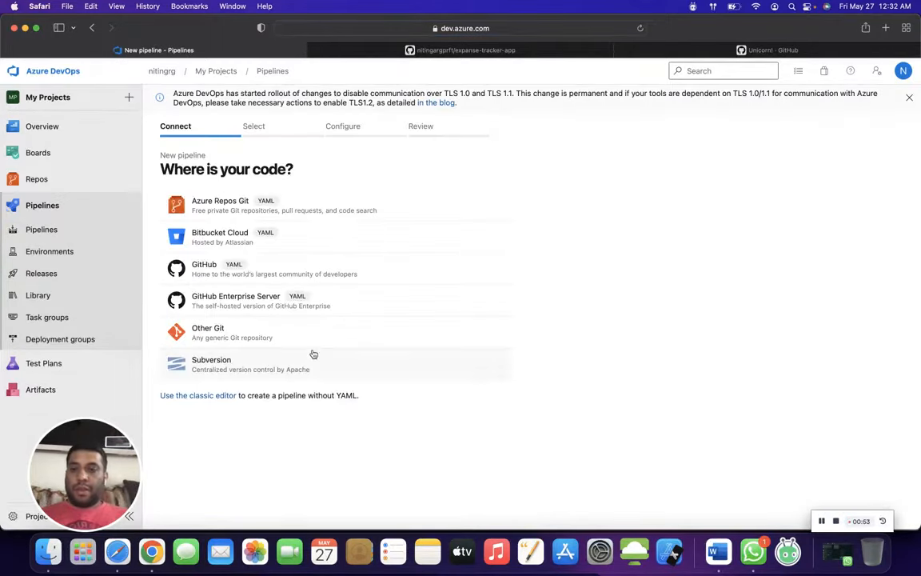
click(246, 337)
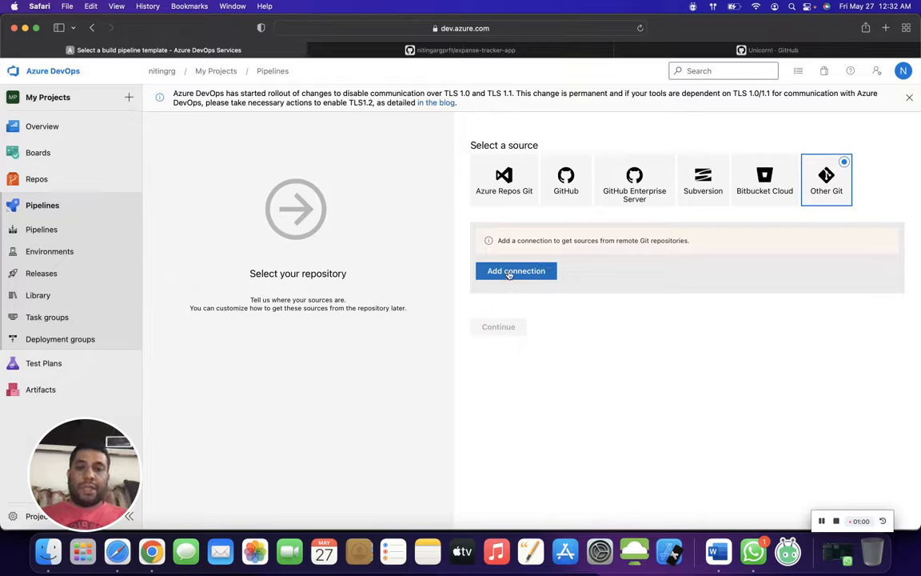
- Begin a new generic Git service connection and set its repository URL to the HTTPS clone URL of the GitHub expanse-tracker-app repository
click(508, 274)
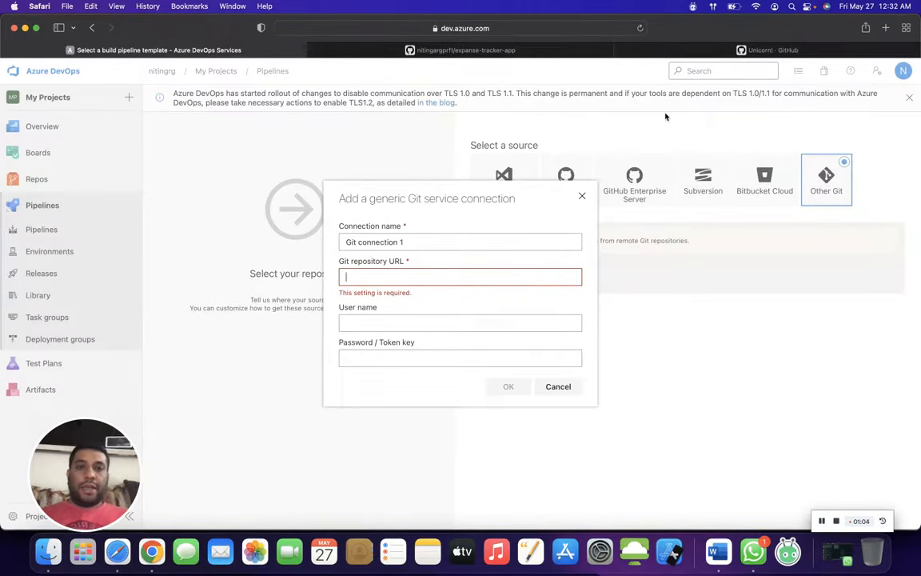
click(513, 56)
click(593, 230)
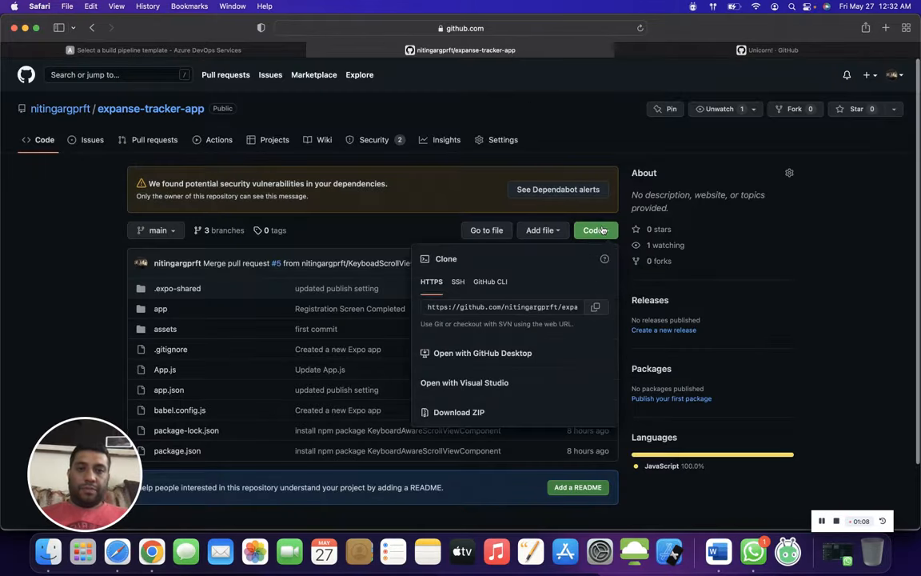
click(596, 308)
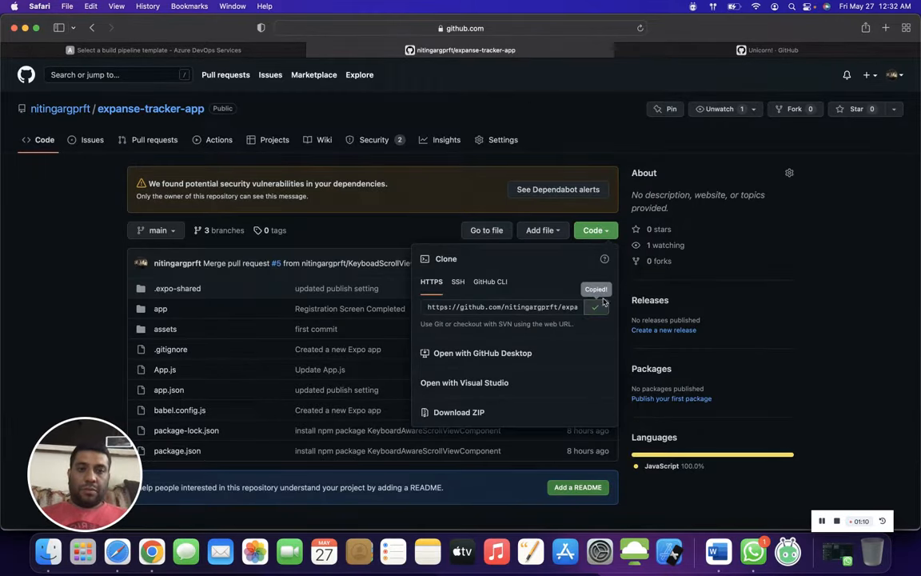
click(228, 48)
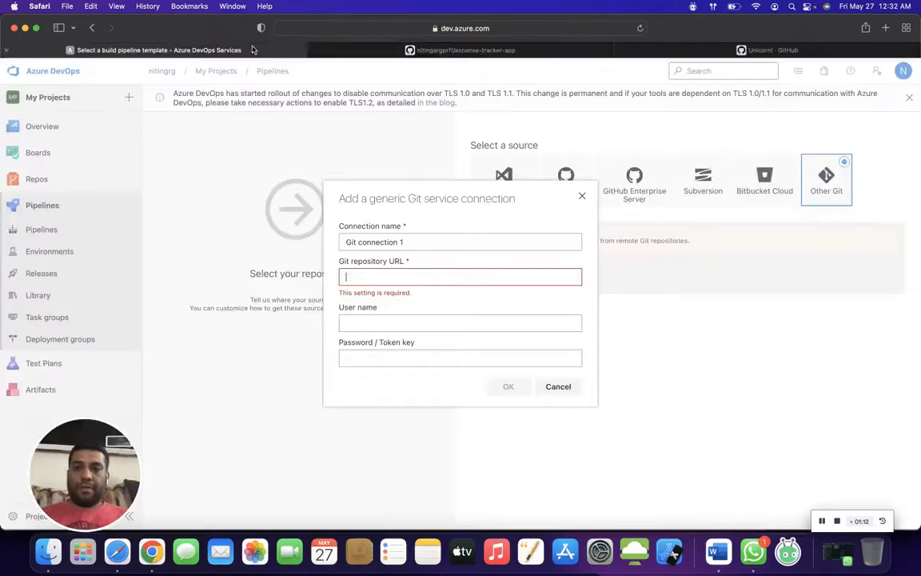
click(427, 272)
key(super+v)
- Autofill the connection's user name and password from the saved login, authorizing with the computer account password, and create the connection
click(411, 317)
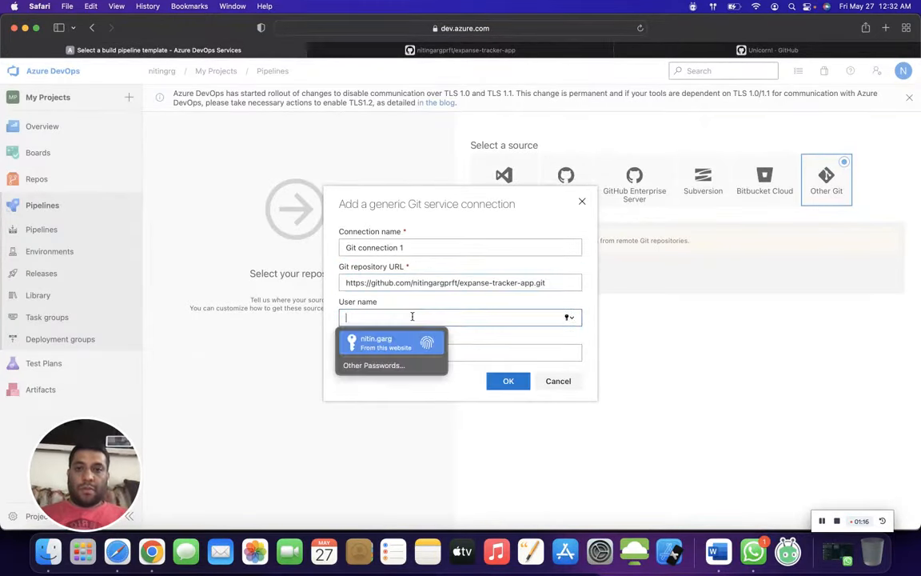
click(403, 342)
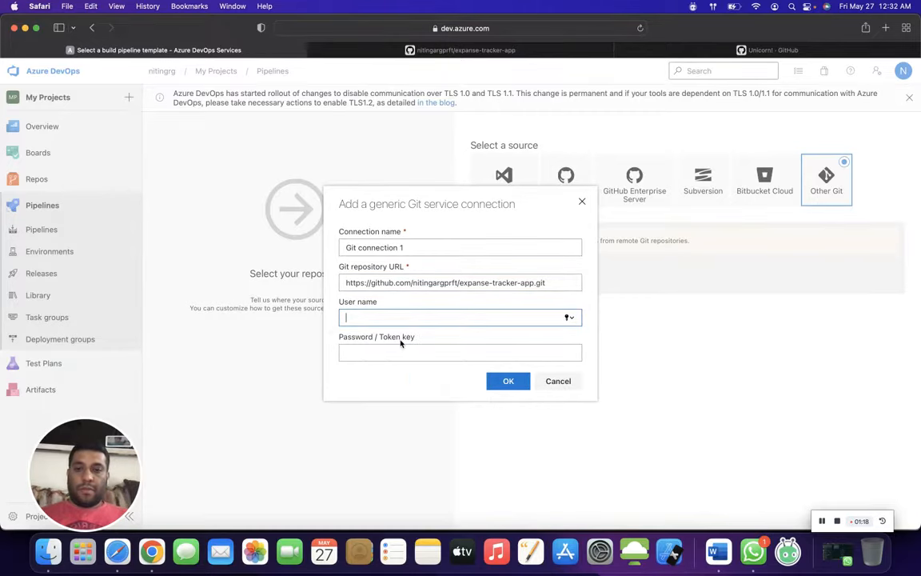
click(453, 312)
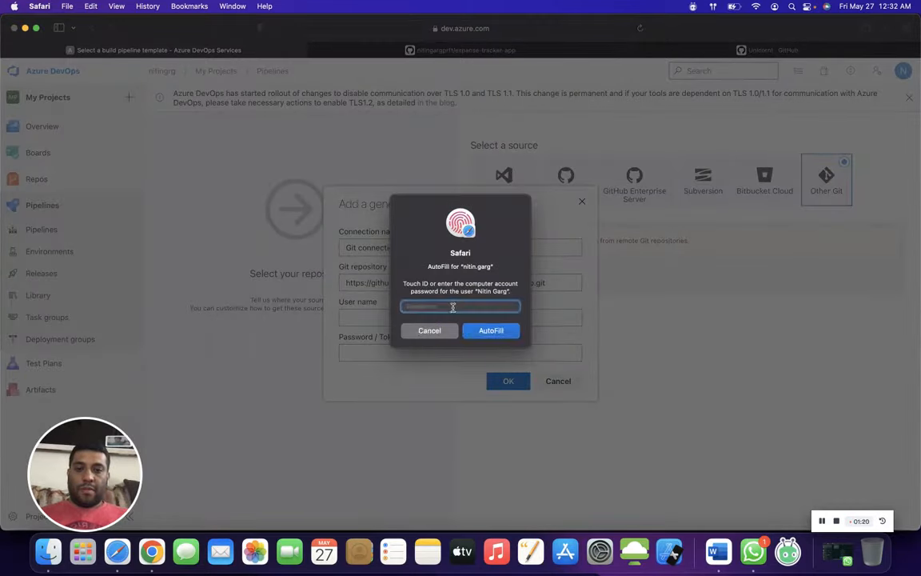
text(••••)
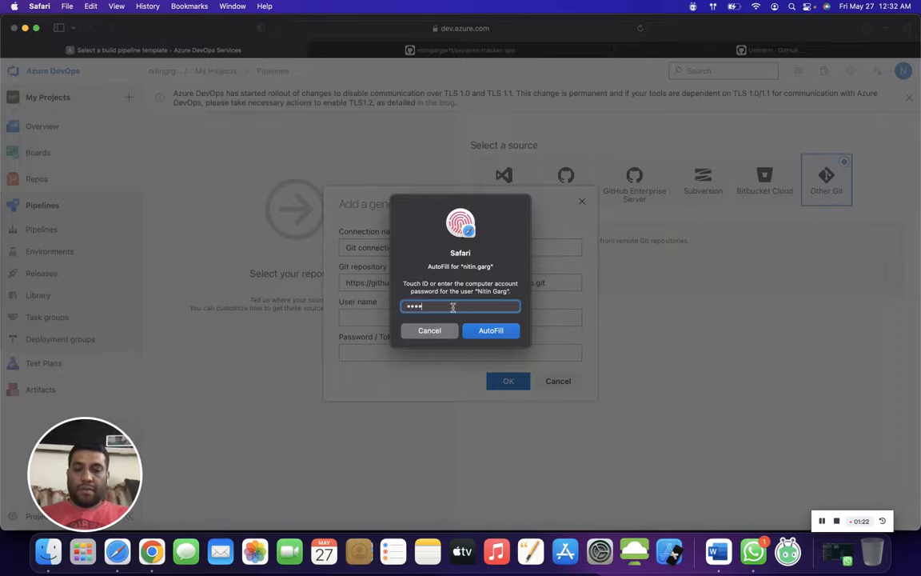
text(••••)
key(Return)
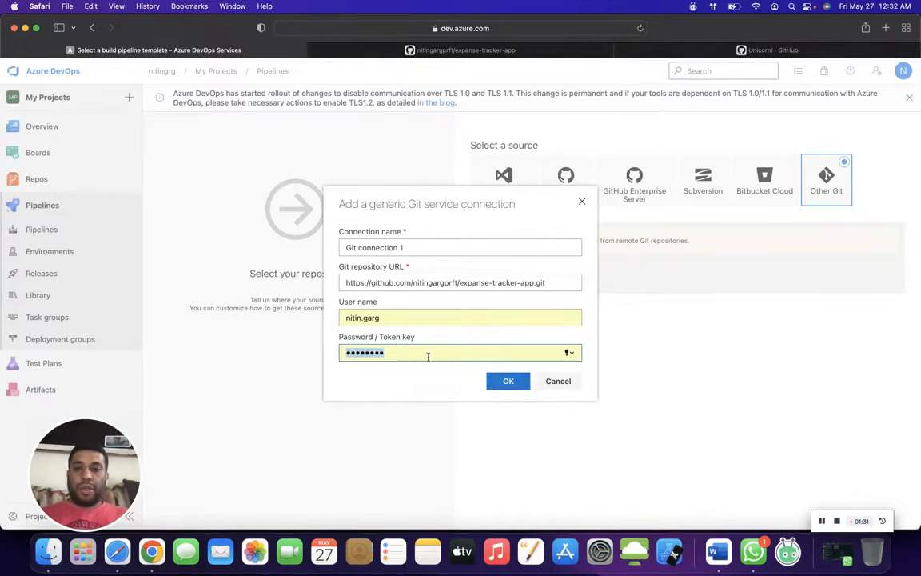
click(507, 383)
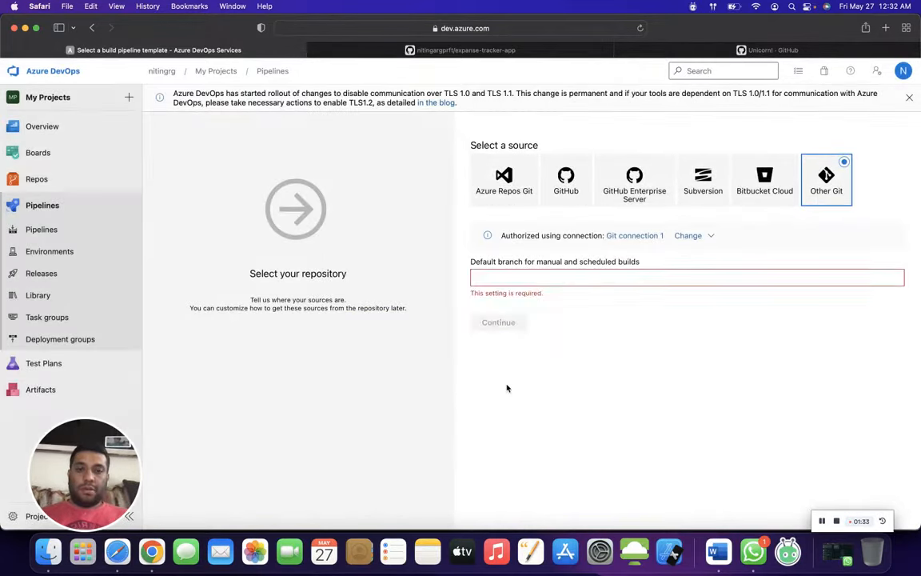
- Set the default branch for manual and scheduled builds to main, check it against the GitHub repository, and continue to template selection
click(504, 278)
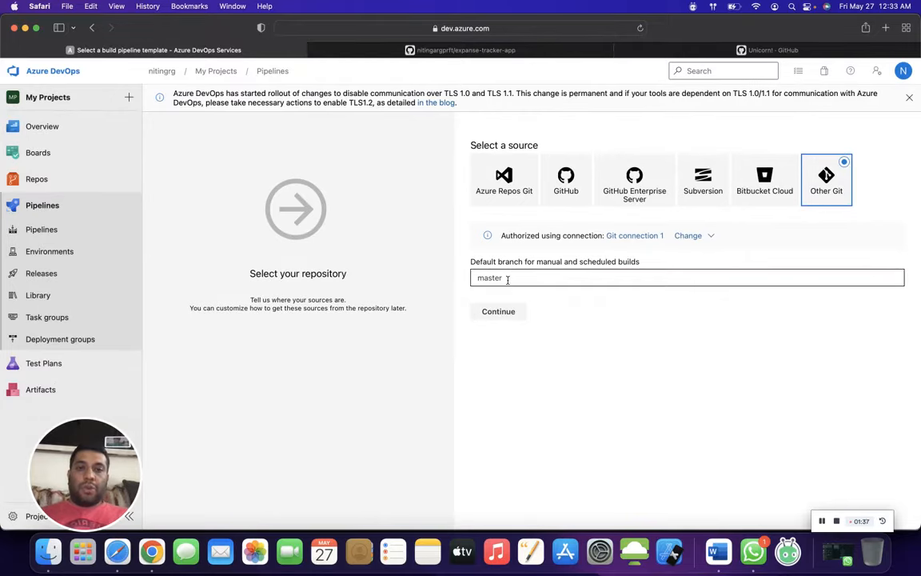
key(super+a)
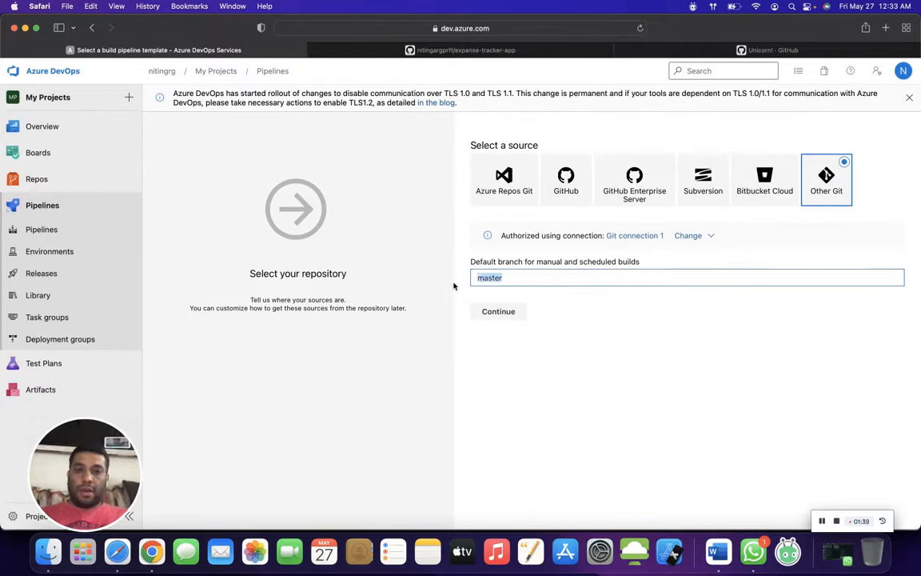
text(main)
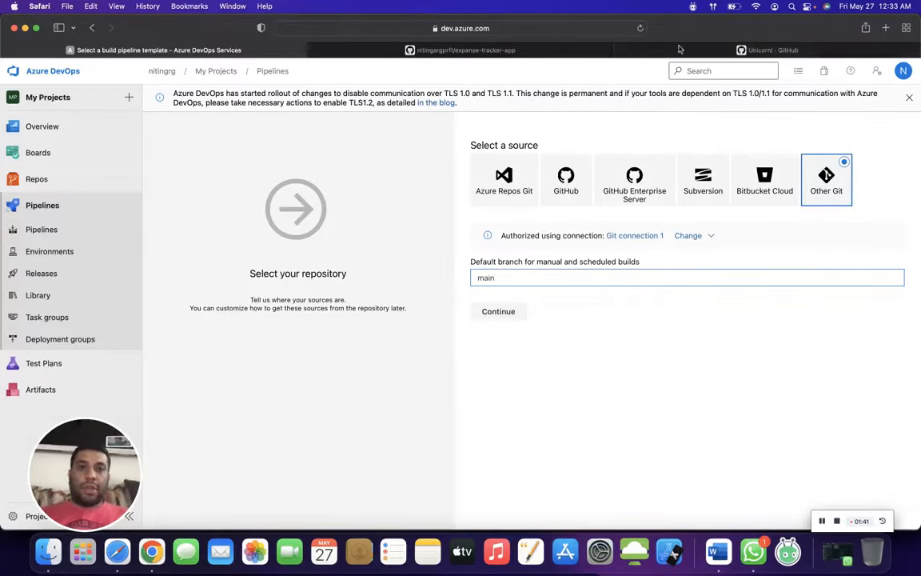
click(480, 49)
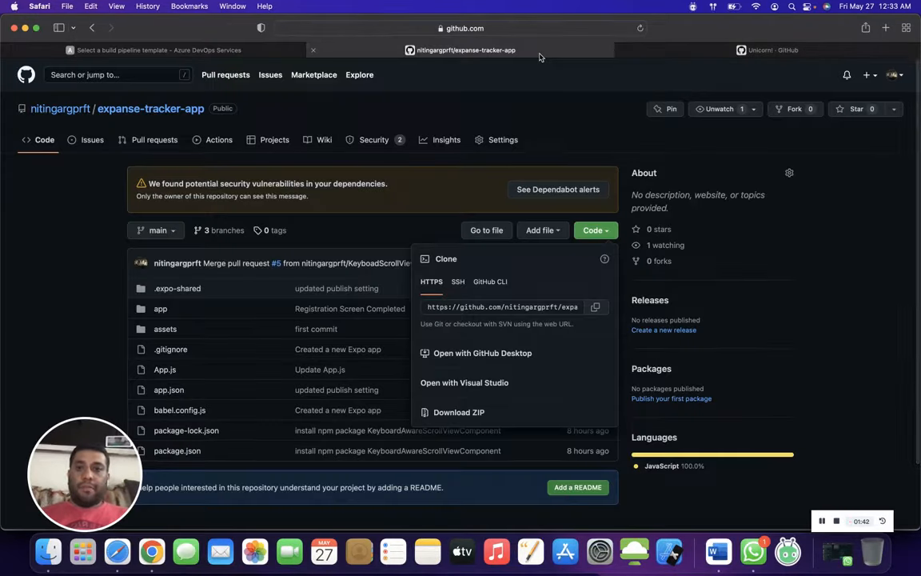
click(142, 238)
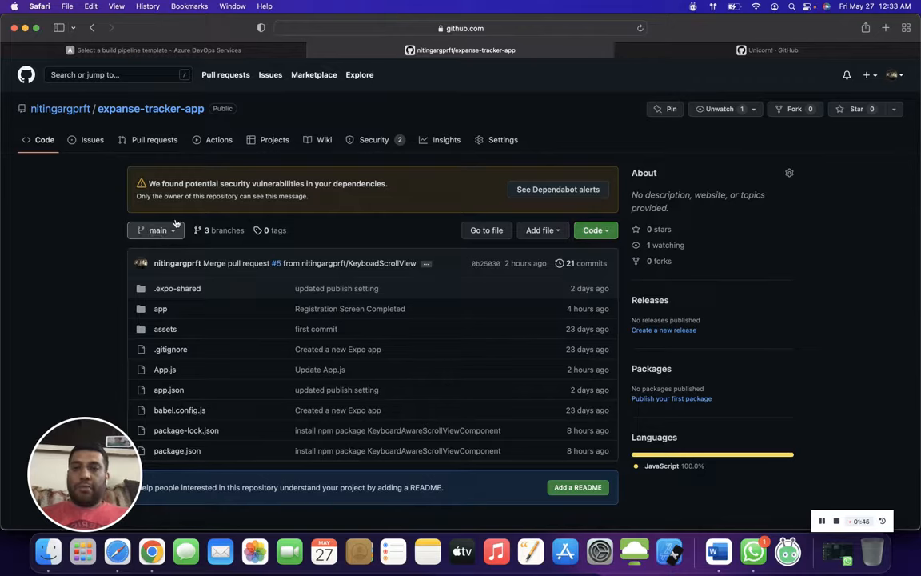
click(220, 50)
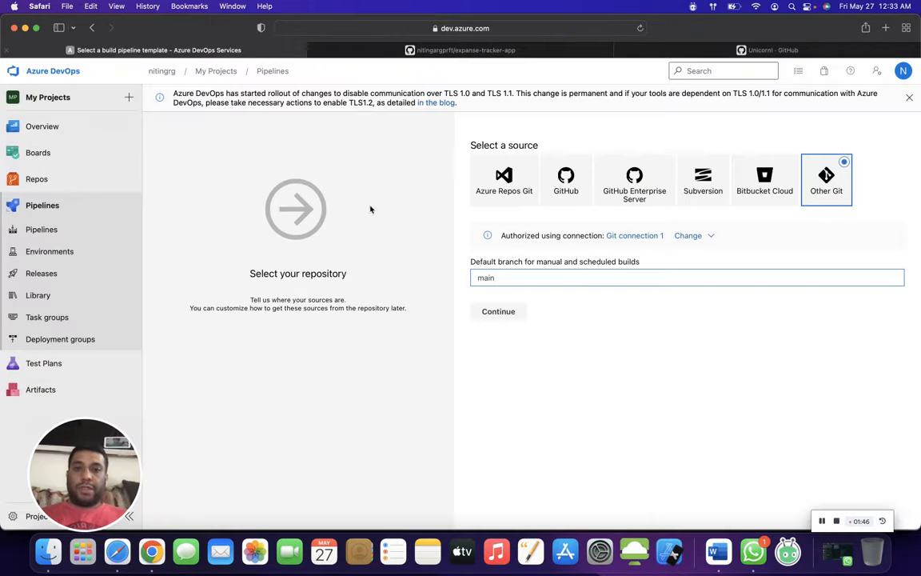
click(505, 311)
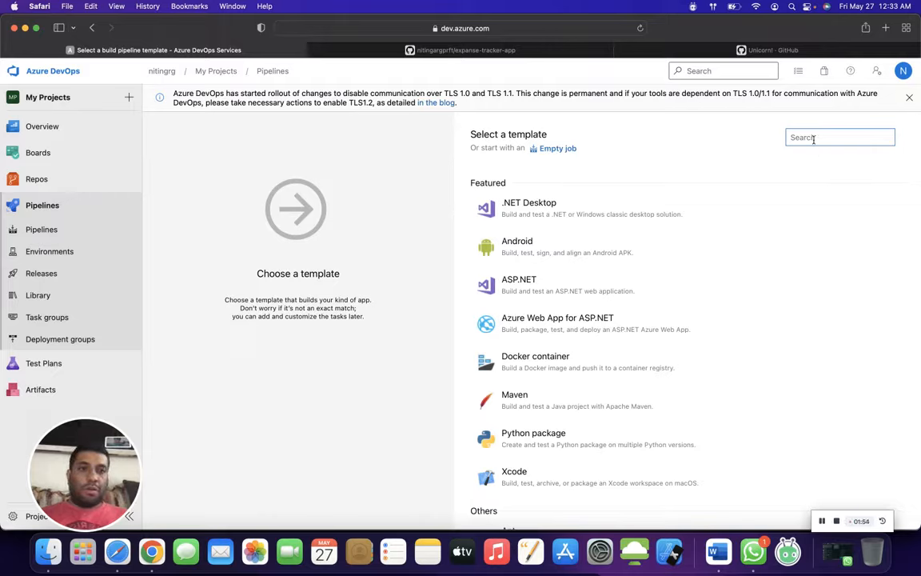
text(po)
key(BackSpace)
key(BackSpace)
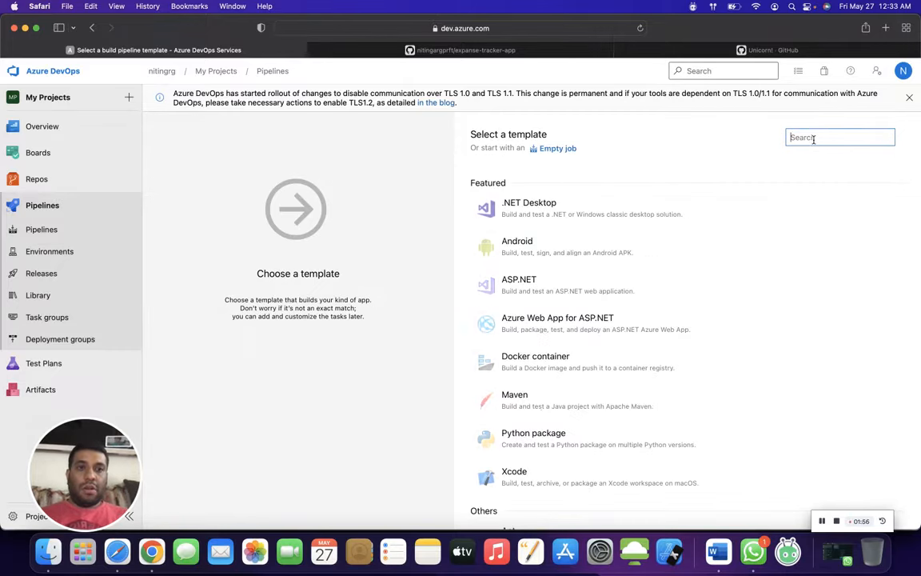
click(92, 28)
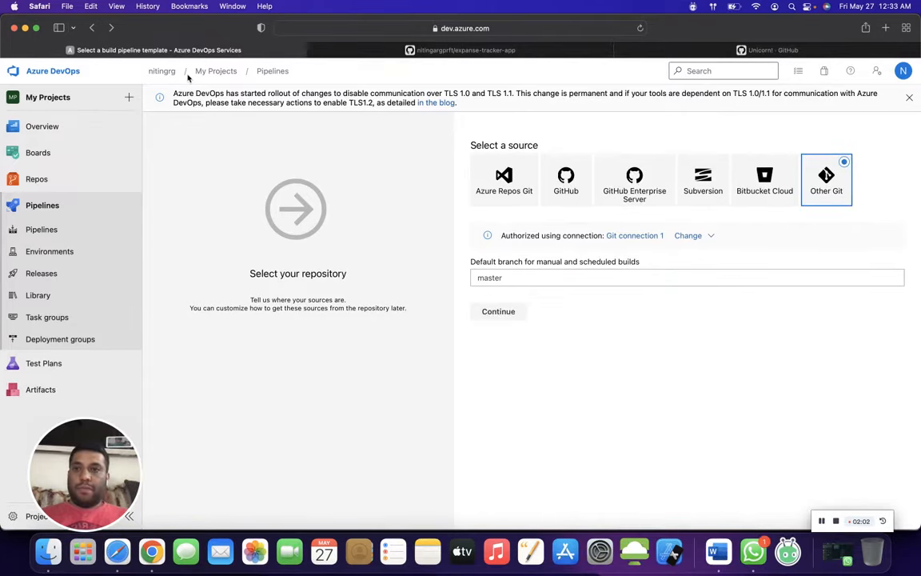
click(92, 28)
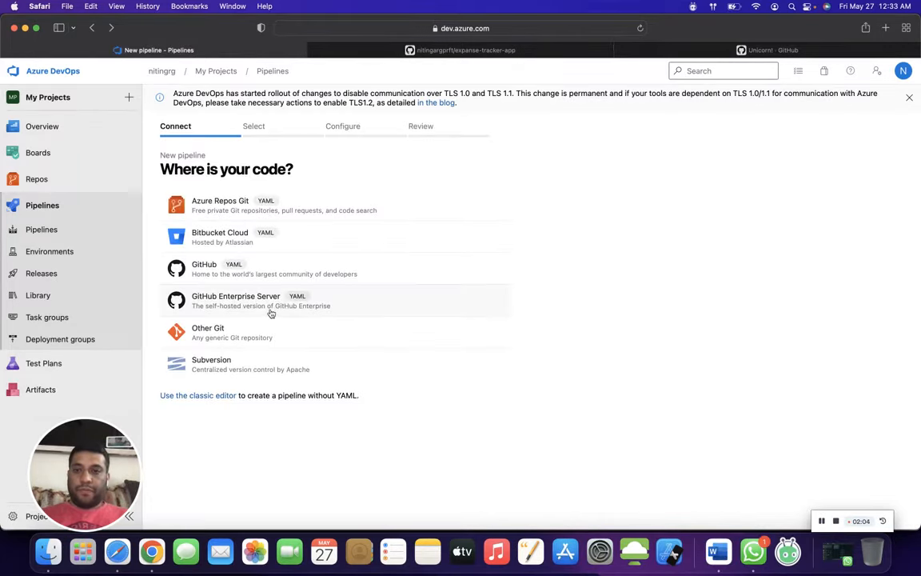
click(263, 328)
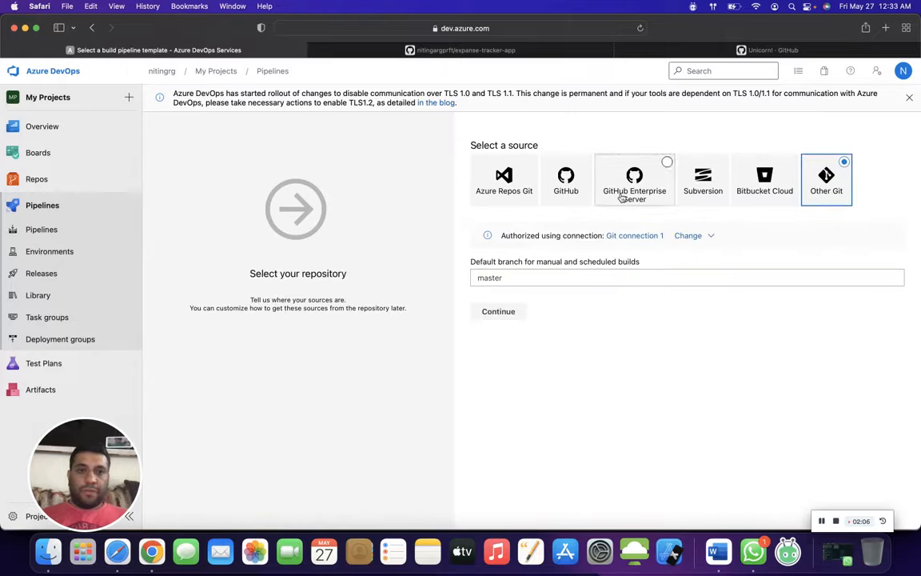
- View the overview of Git connection 1, close it, and start the pipeline from an empty job using that connection
click(637, 236)
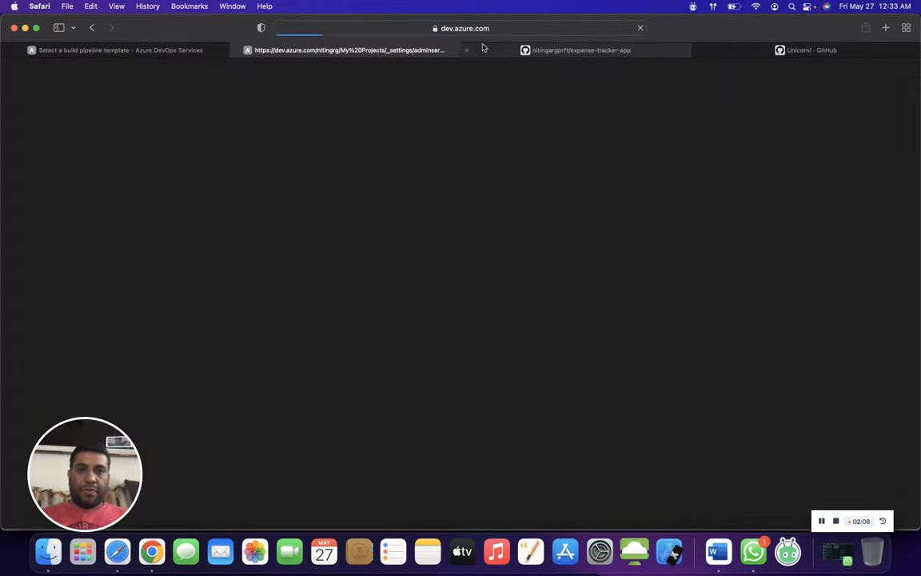
click(233, 50)
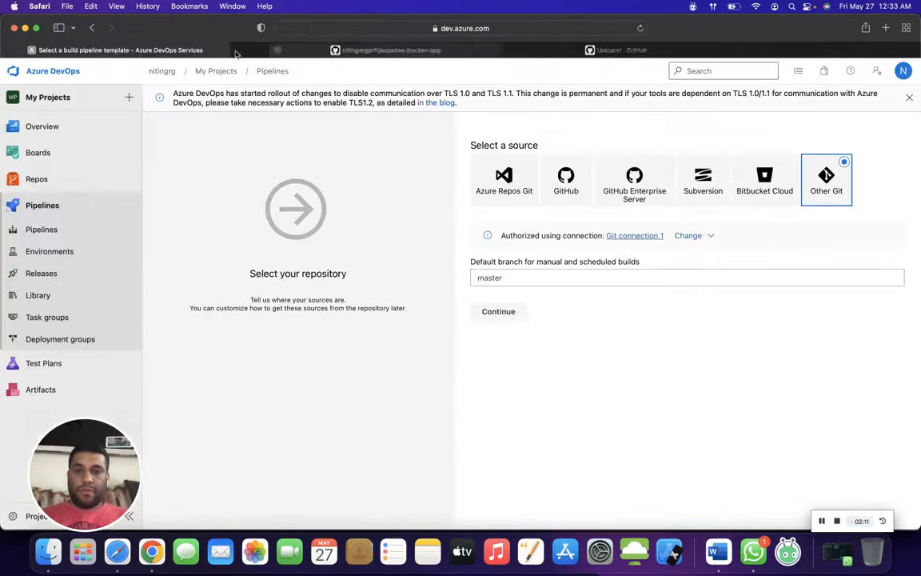
click(498, 312)
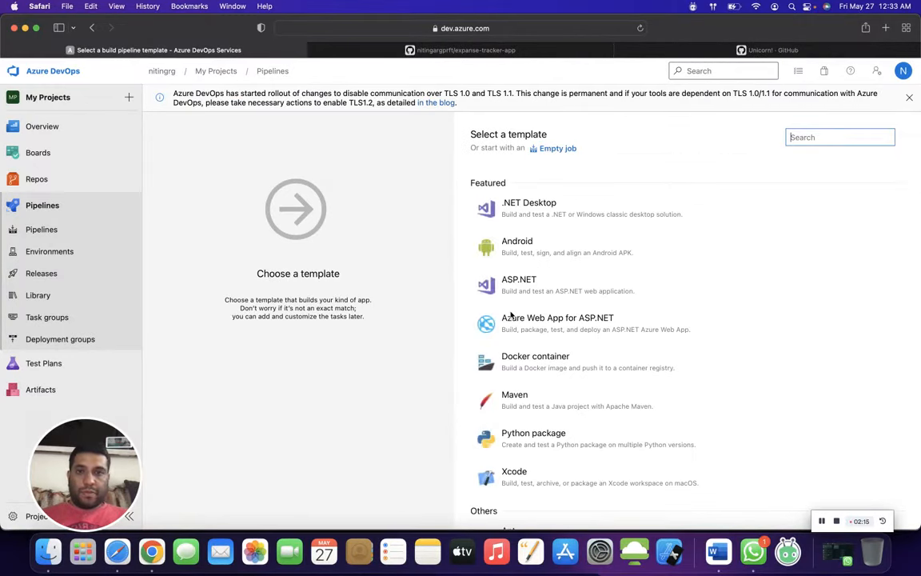
click(552, 149)
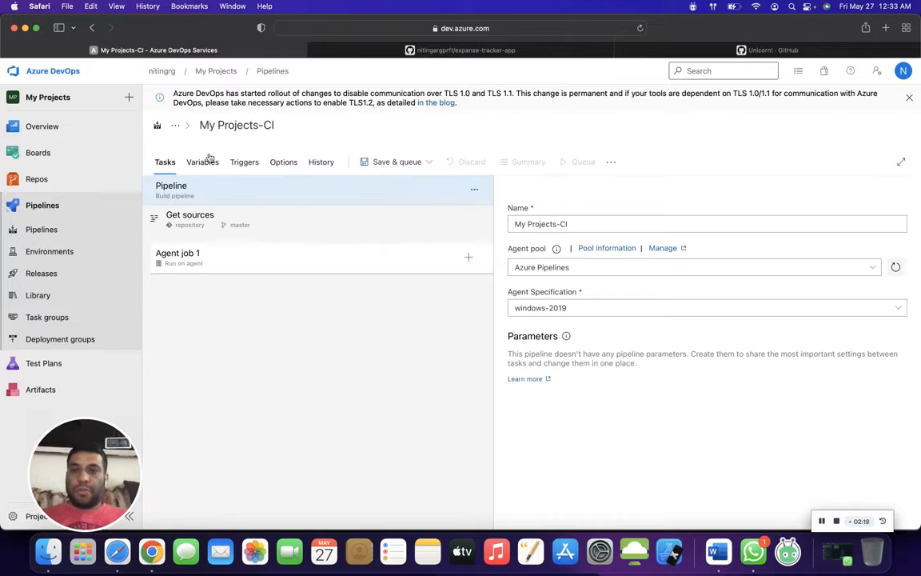
- Set the pipeline's agent specification to windows latest and open the Get sources settings
click(604, 309)
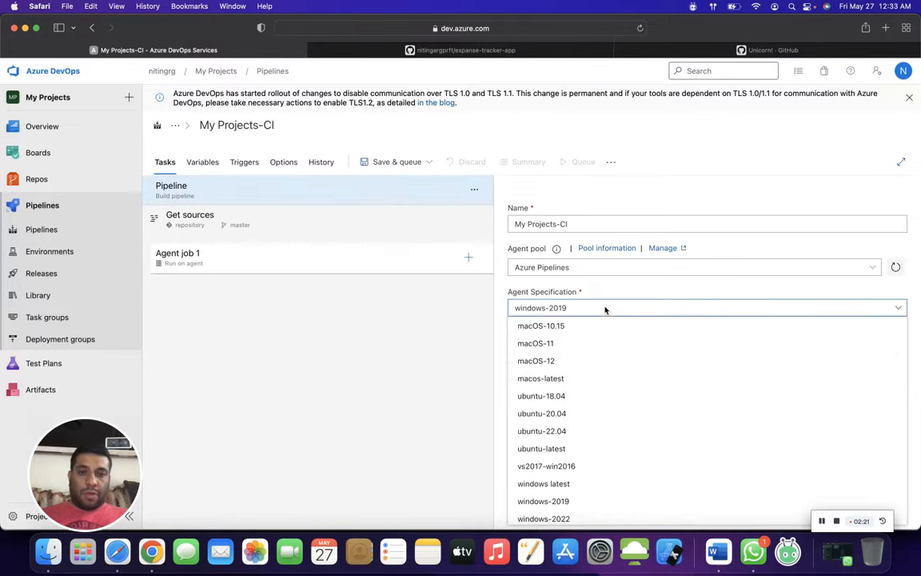
click(558, 484)
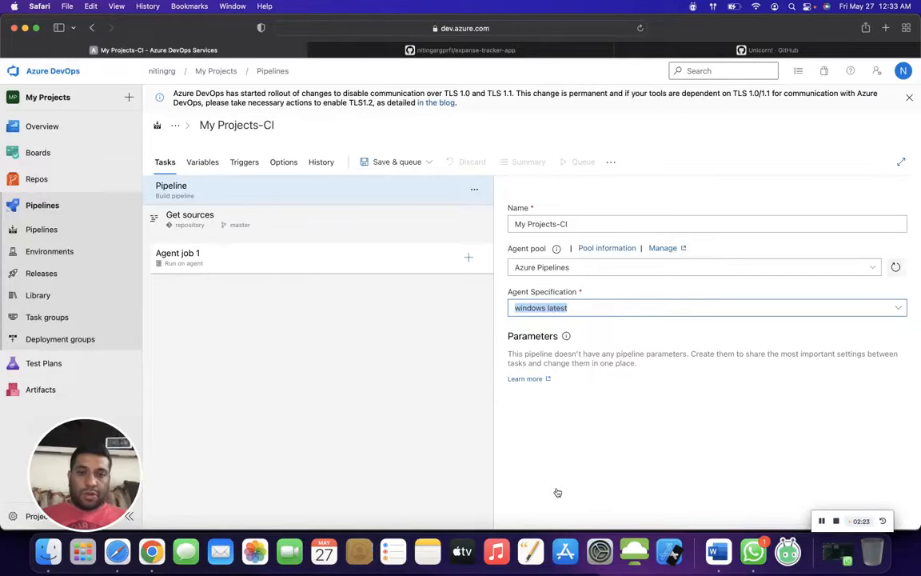
click(400, 229)
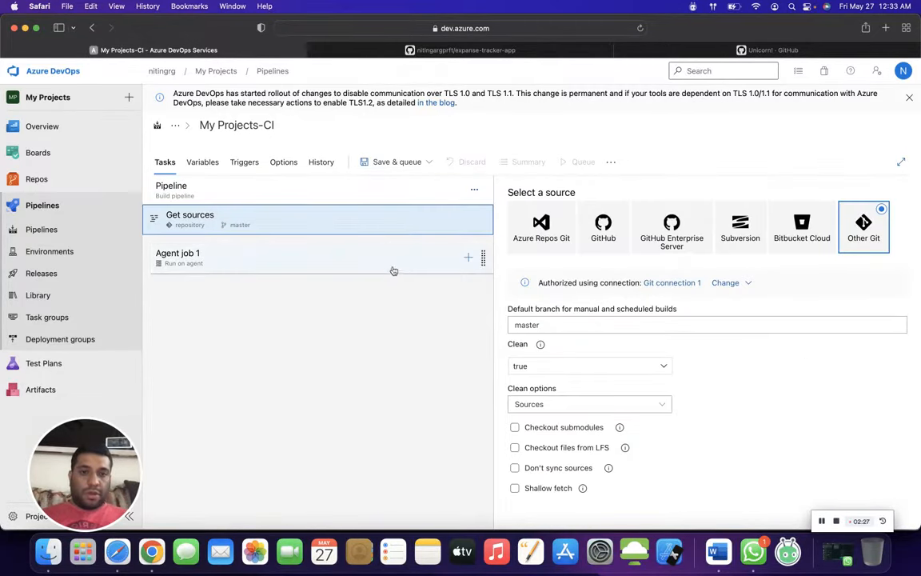
- Set Agent job 1 to use the Azure Pipelines agent pool with the windows latest agent specification
click(403, 263)
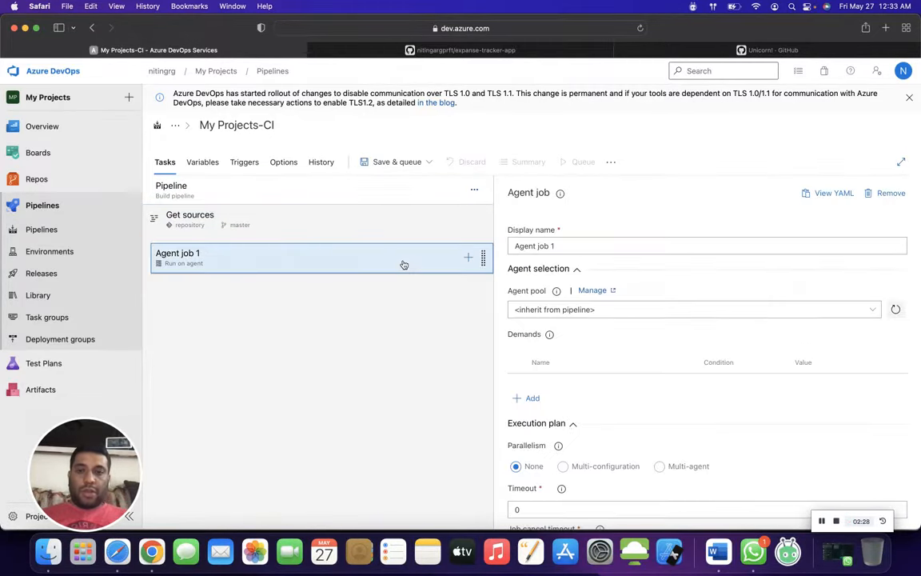
click(594, 311)
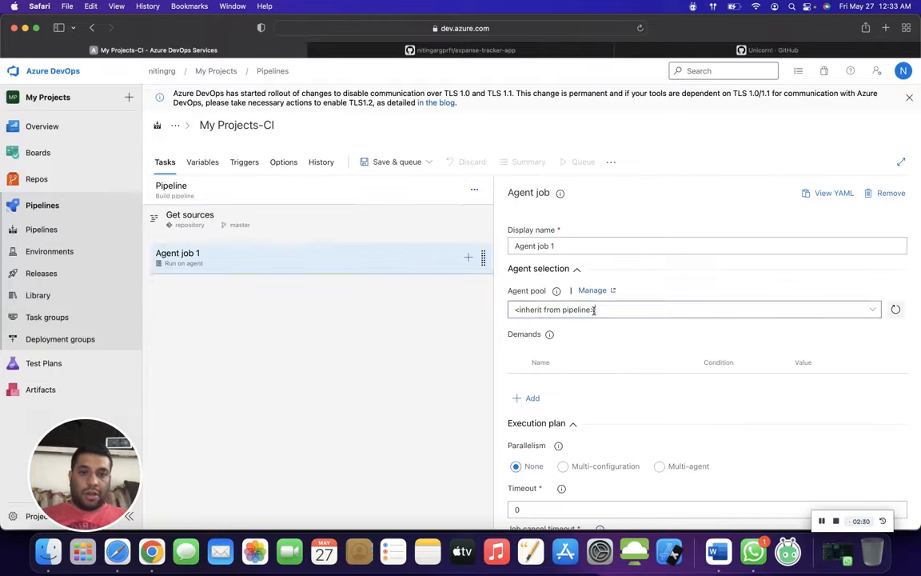
click(860, 312)
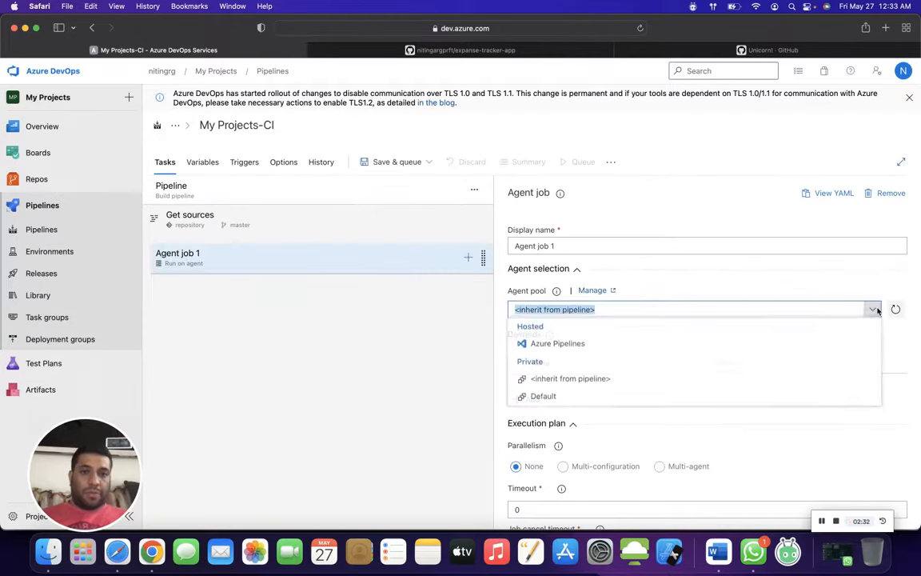
click(635, 349)
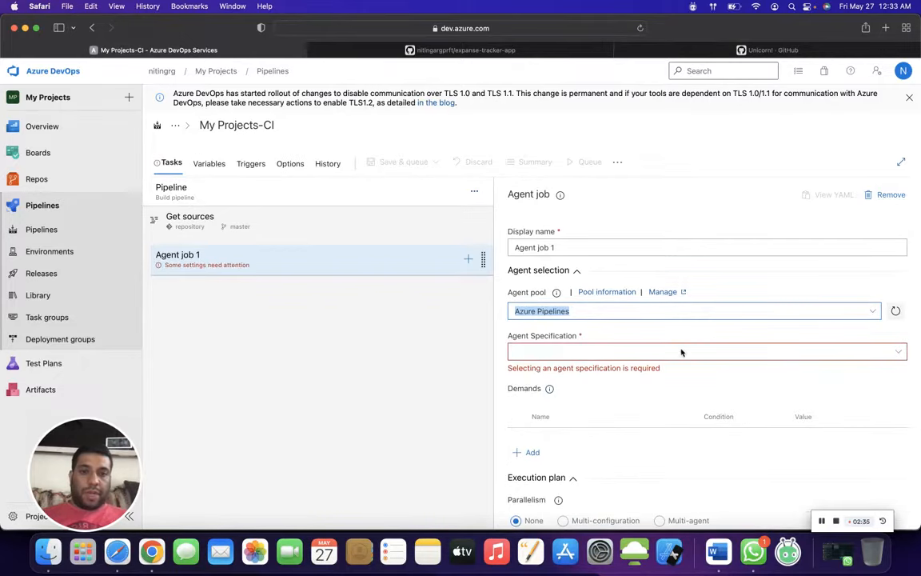
click(897, 352)
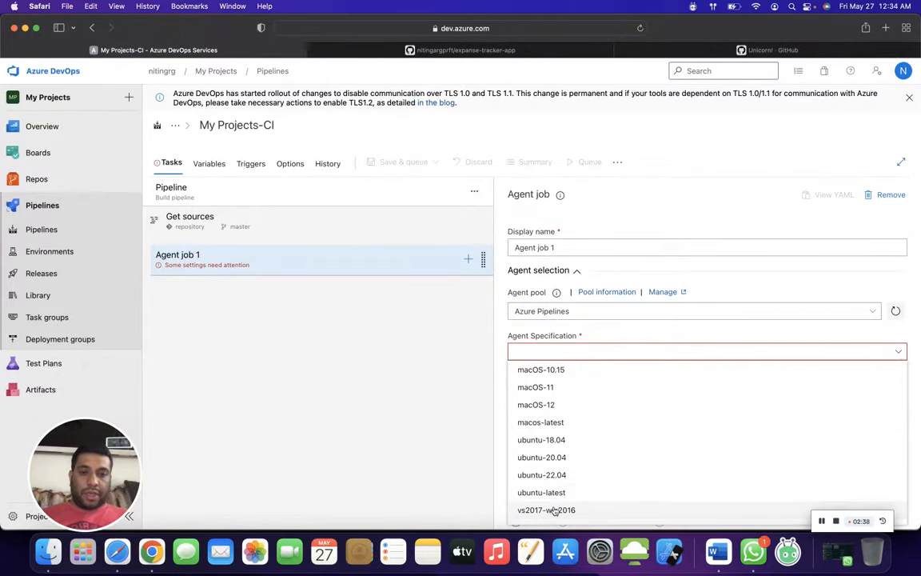
scroll(554, 510, down, 3)
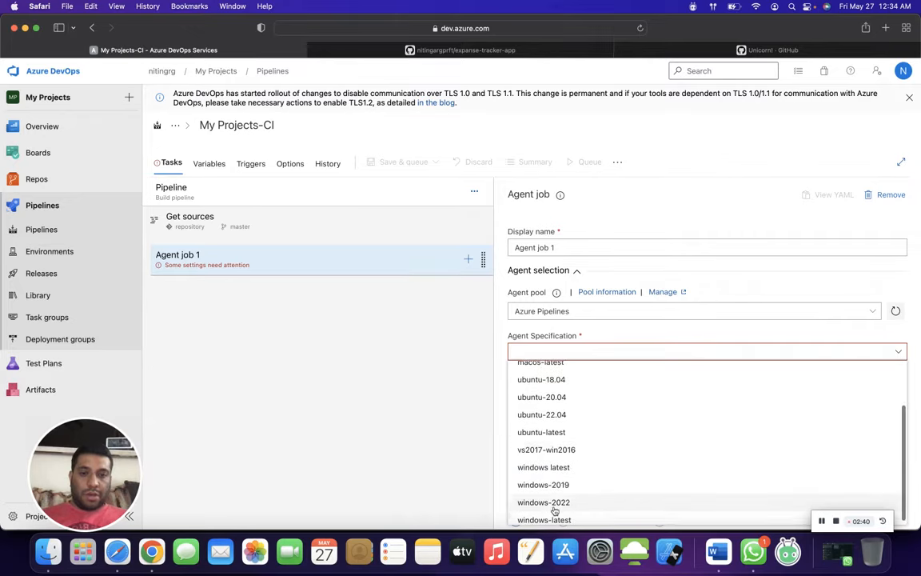
click(552, 466)
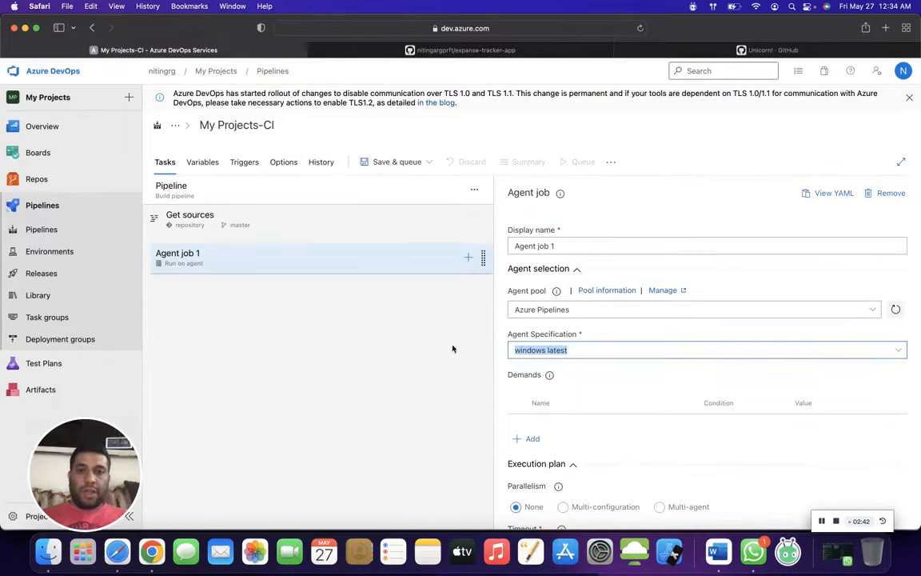
- Add a PowerShell task to Agent job 1 and set its script type to Inline
click(468, 257)
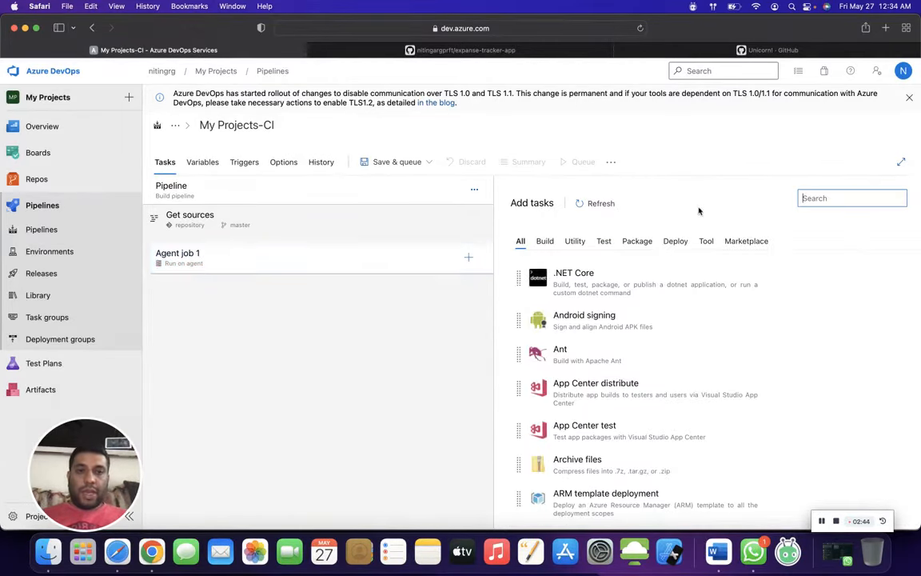
text(Po)
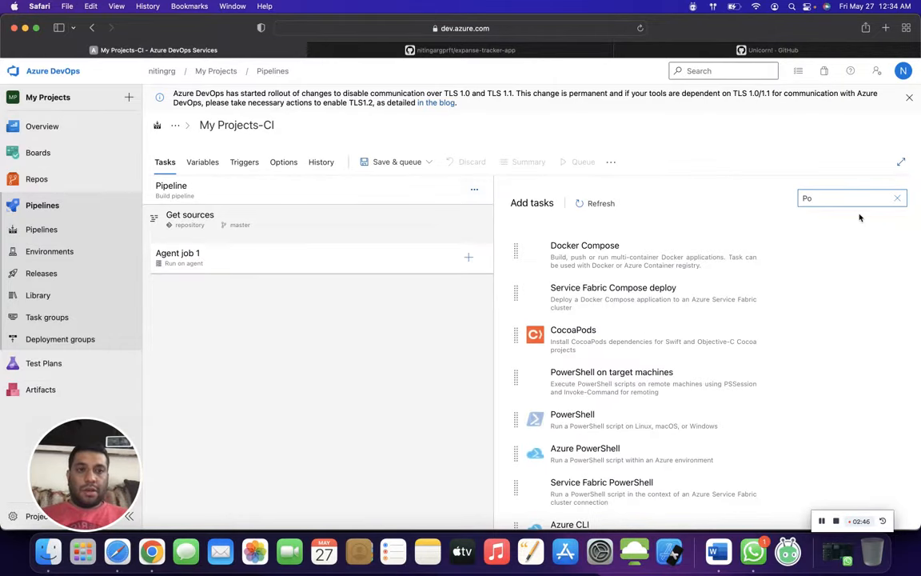
click(670, 423)
click(861, 418)
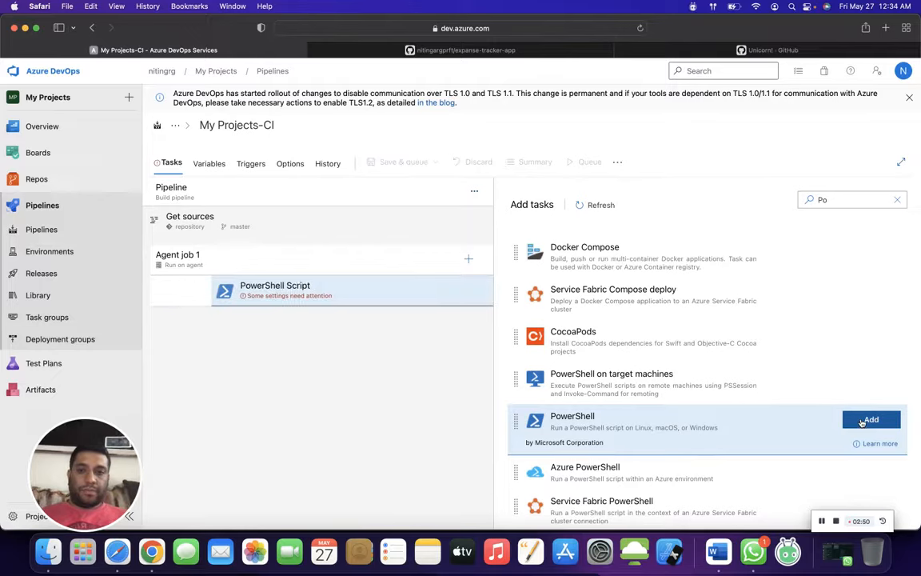
click(440, 289)
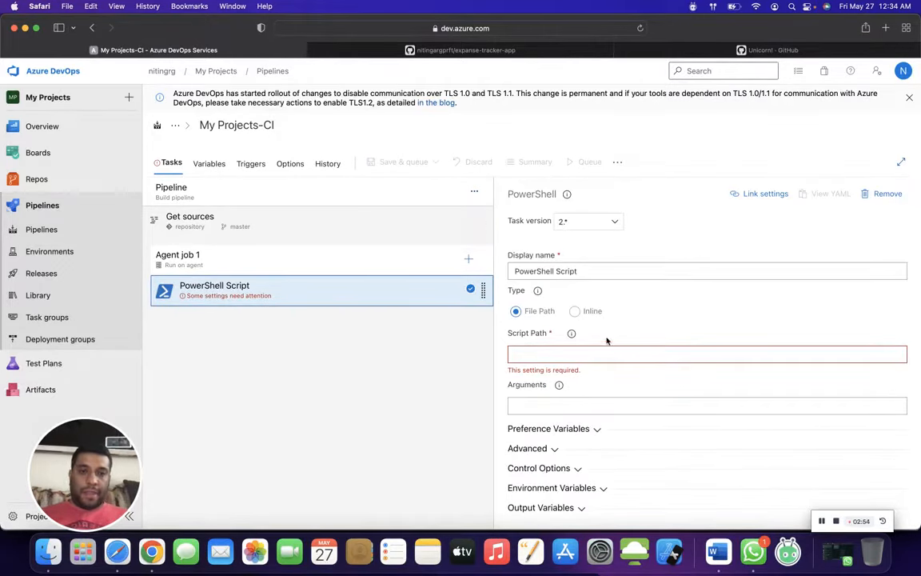
click(575, 311)
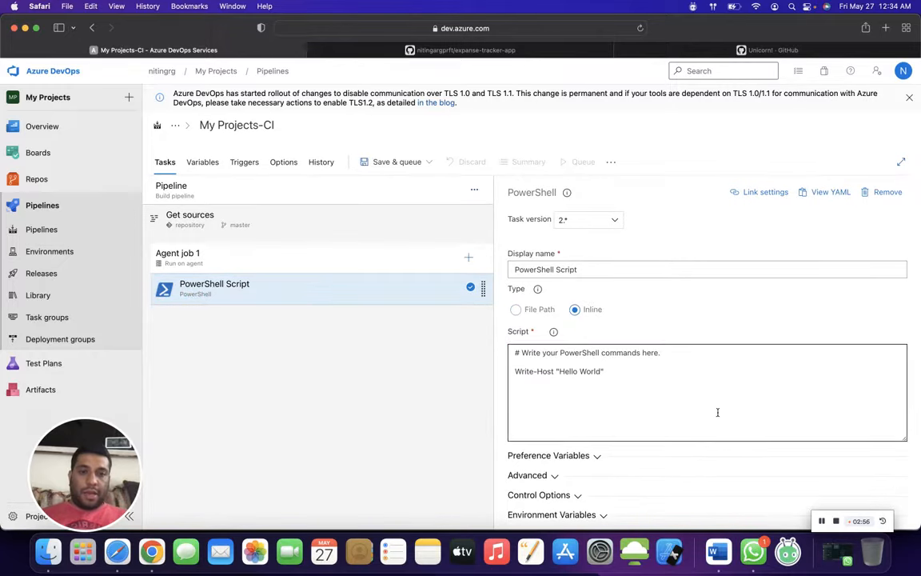
- Replace the sample inline script with the full repository synchronization script copied from the Word document, from Write-Host through git push origin --all -f
click(724, 552)
drag(147, 123, 236, 314)
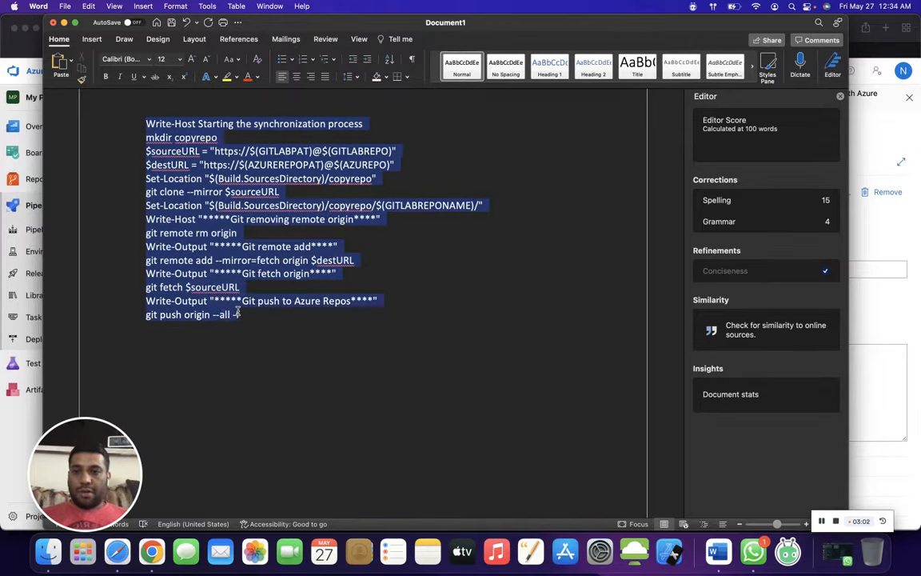
key(super+c)
key(super+Tab)
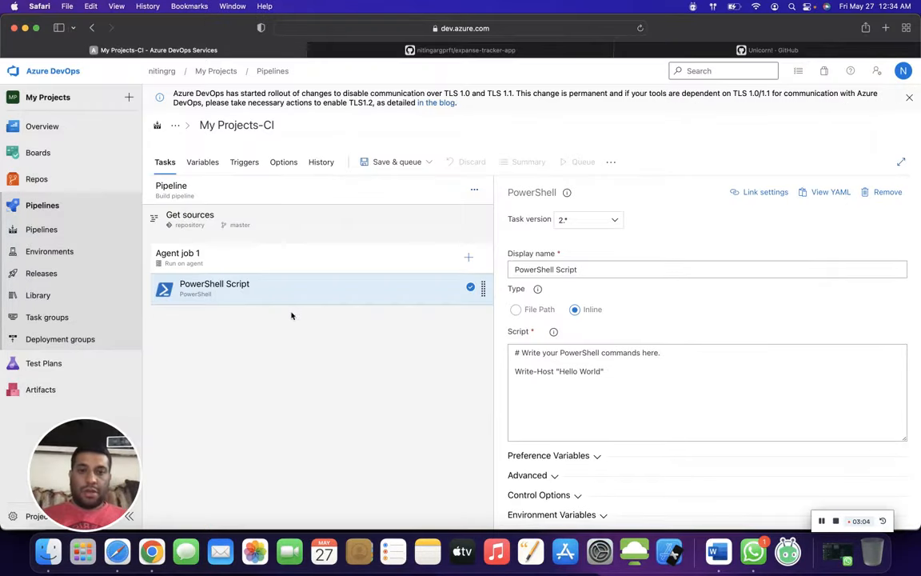
click(639, 374)
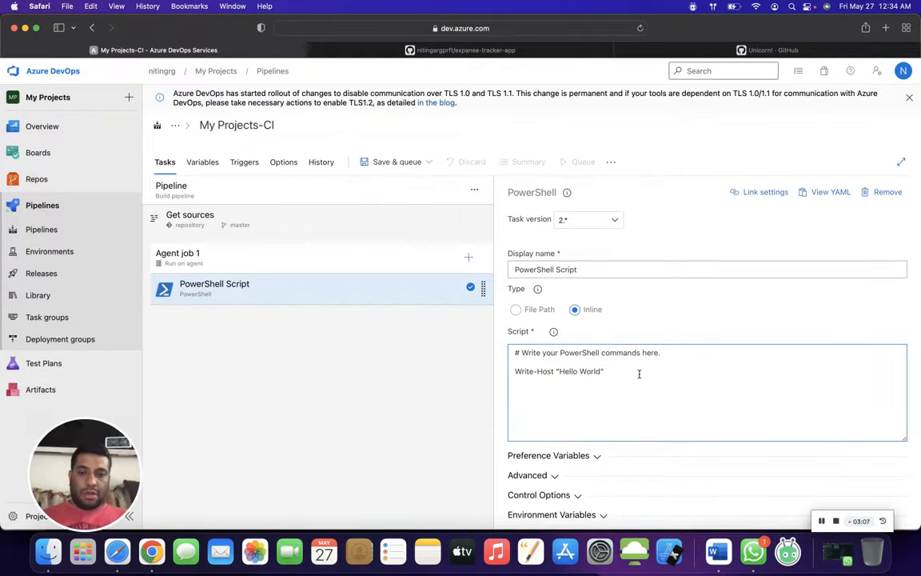
key(super+a)
key(super+v)
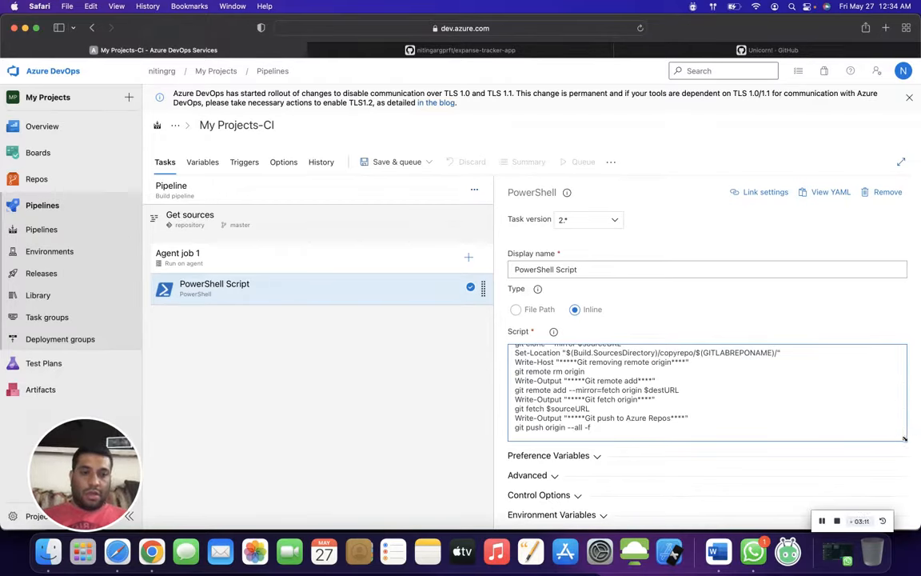
- Enlarge the script box and review the GITLABREPO, AZUREPO and GITLABREPONAME variable references in the script
drag(904, 438, 904, 512)
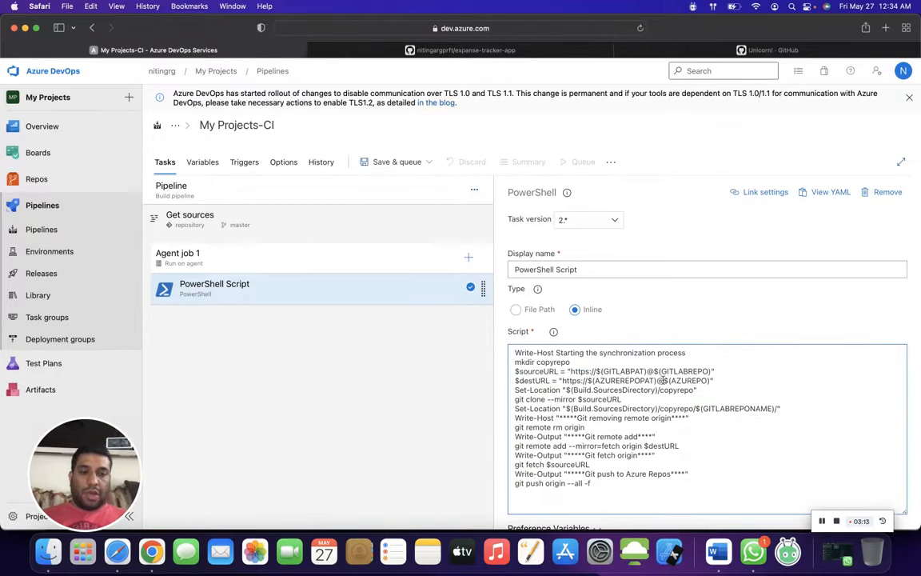
drag(662, 372, 698, 370)
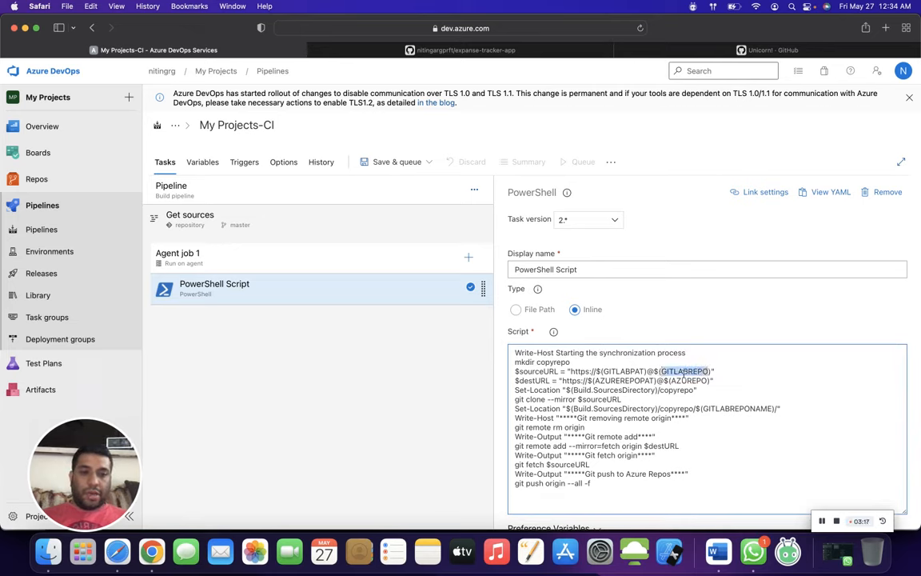
drag(671, 383, 747, 406)
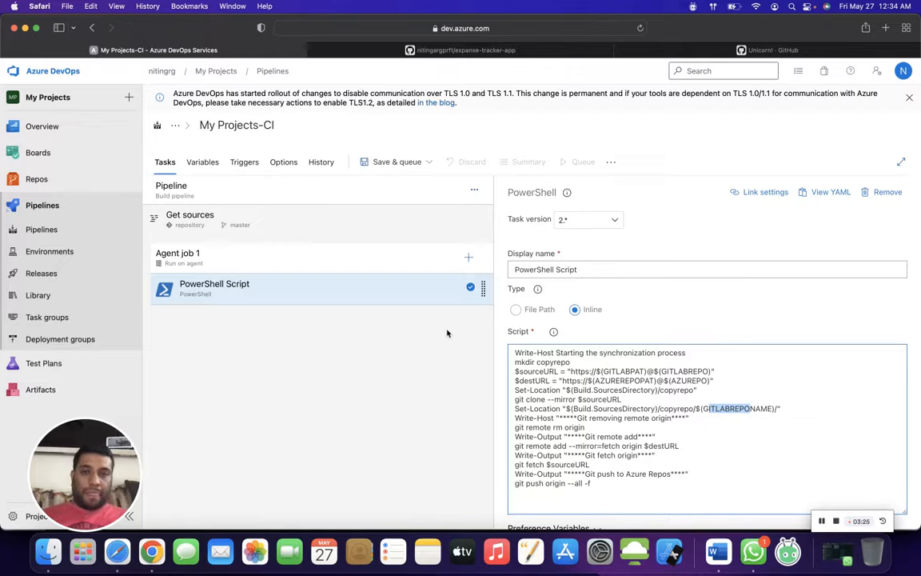
- Add a pipeline variable named AZUREPO, taking the name from the Word document
click(188, 165)
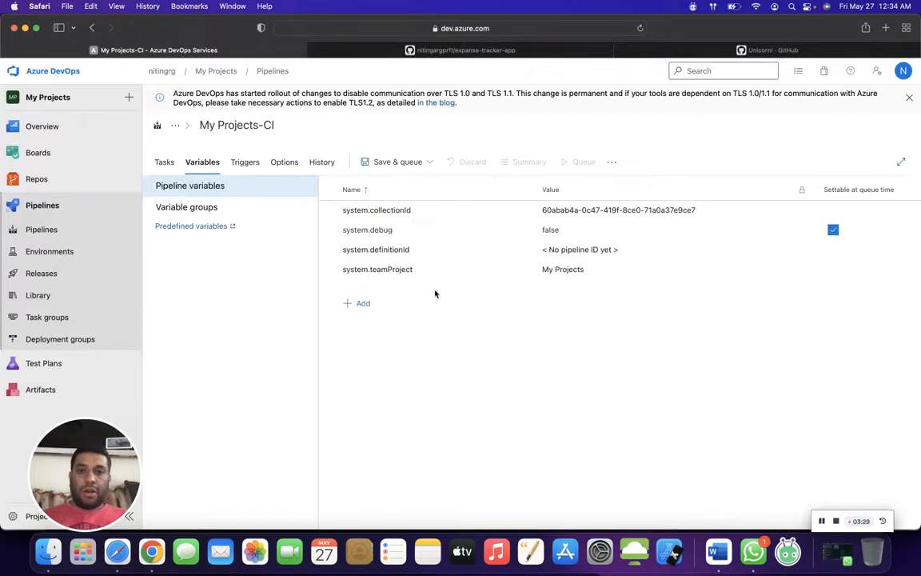
click(360, 303)
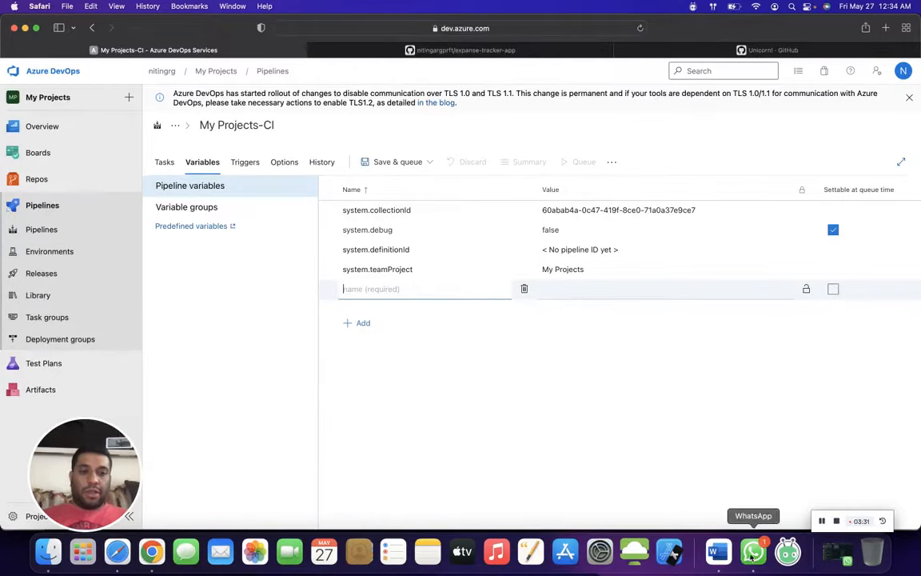
click(718, 551)
scroll(564, 357, down, 10)
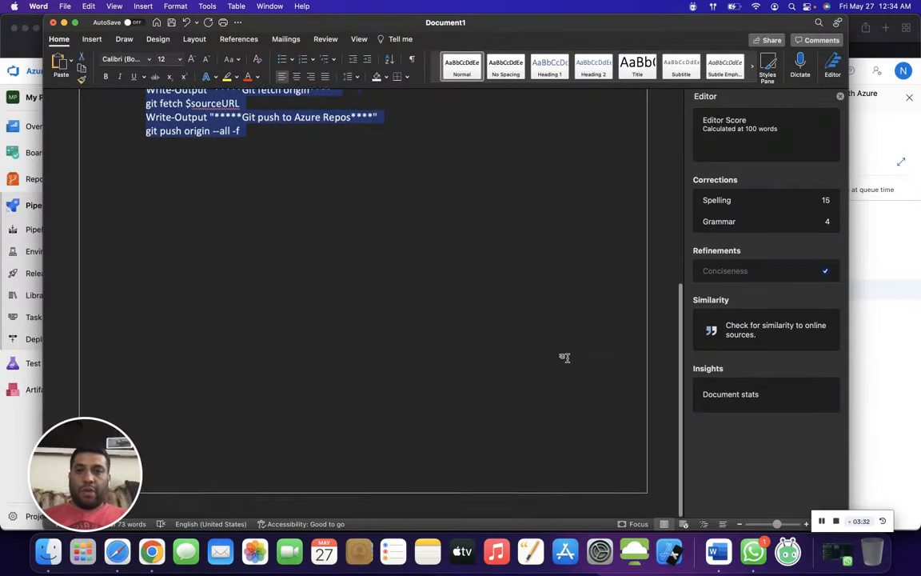
scroll(564, 358, up, 5)
double_click(179, 176)
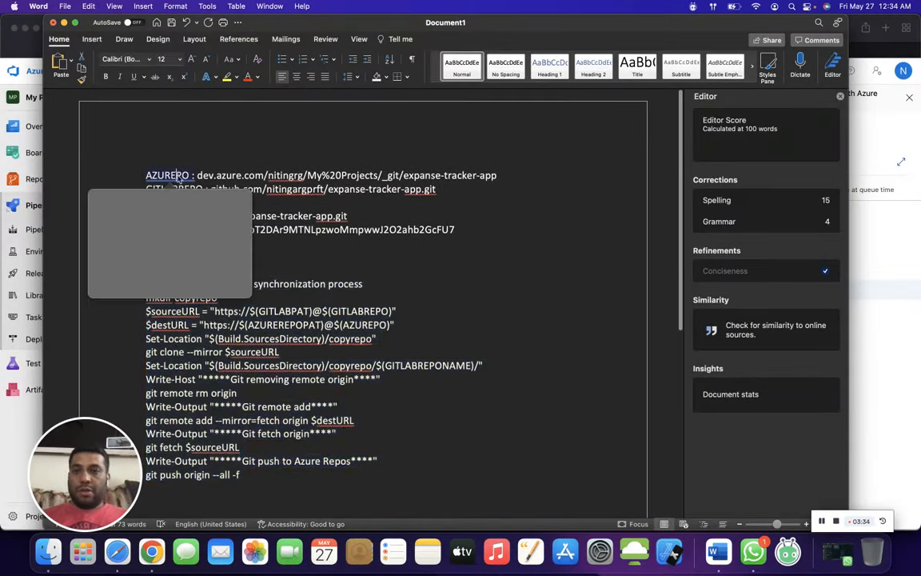
key(super+Tab)
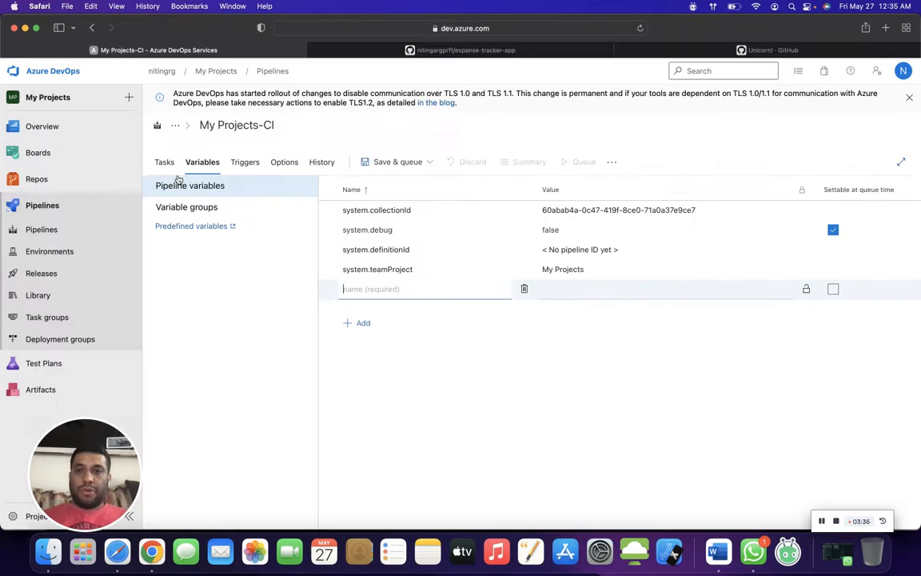
text(AZUREPO)
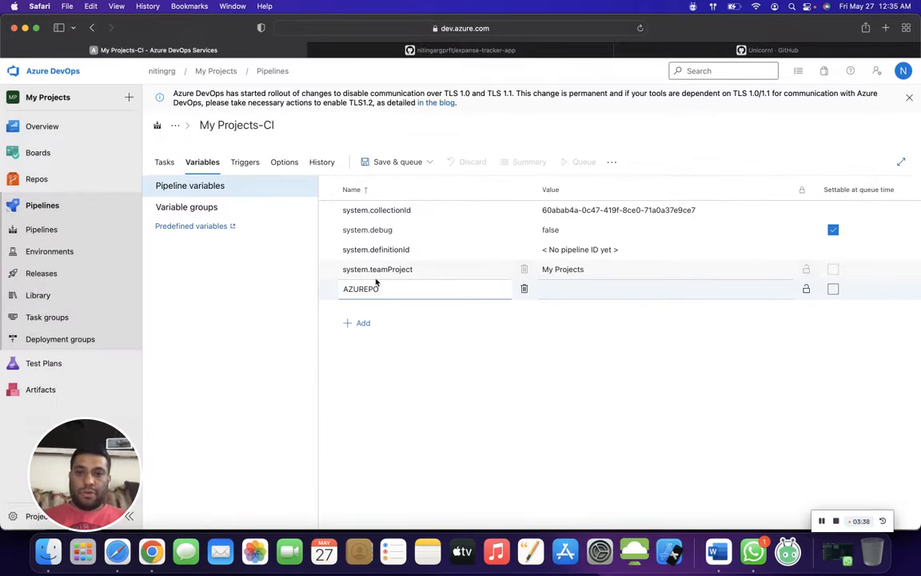
text(/)
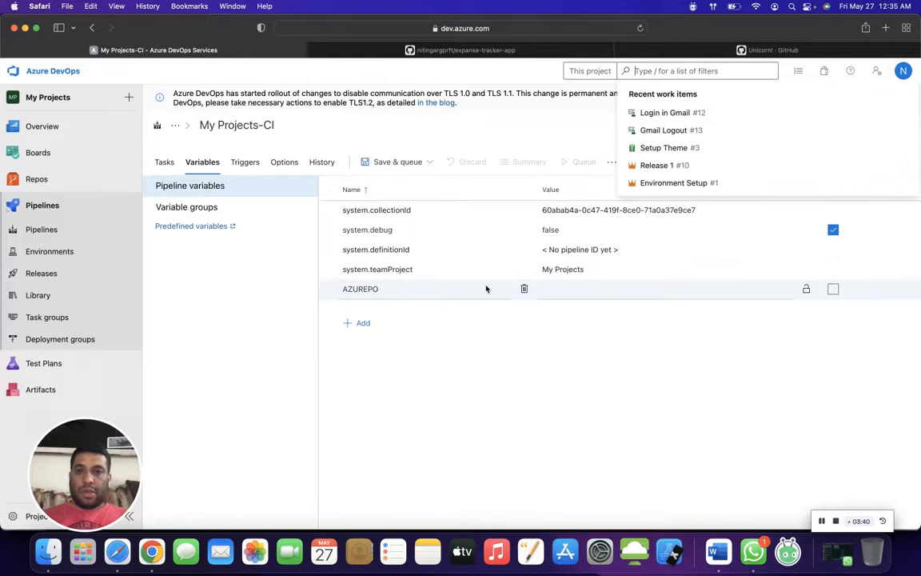
- Set the AZUREPO variable's value to the dev.azure.com address of the expanse-tracker-app repository, copied from the Word document
click(549, 289)
key(super+Tab)
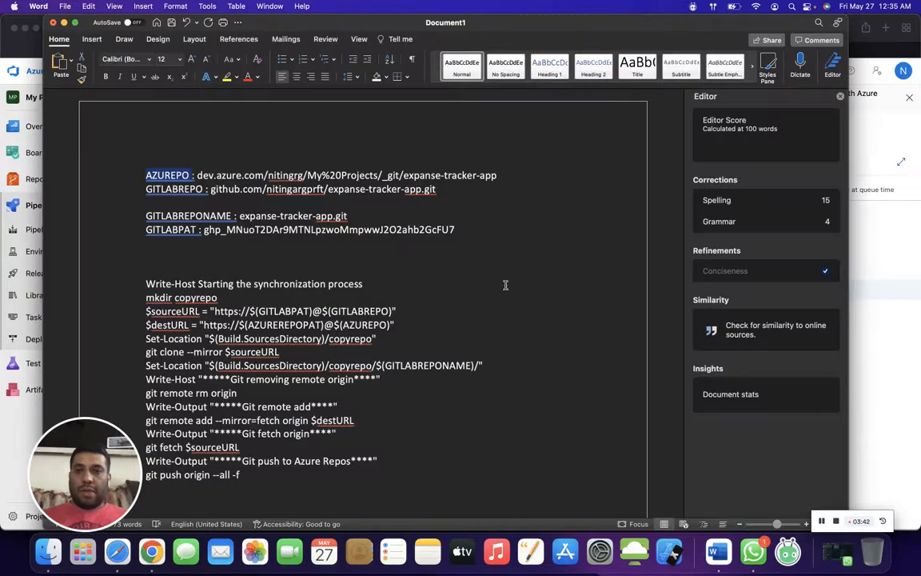
click(197, 175)
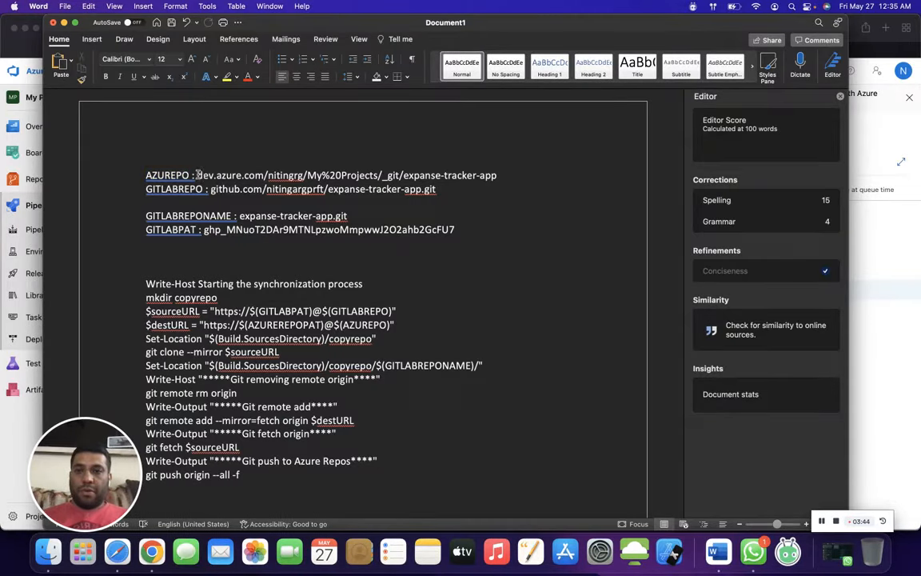
shift+click(504, 171)
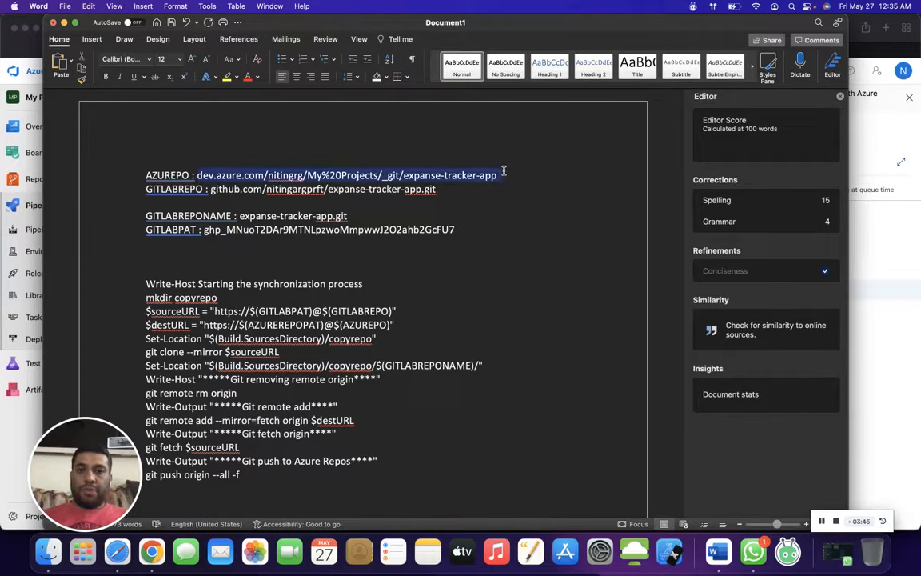
key(super+c)
key(super+Tab)
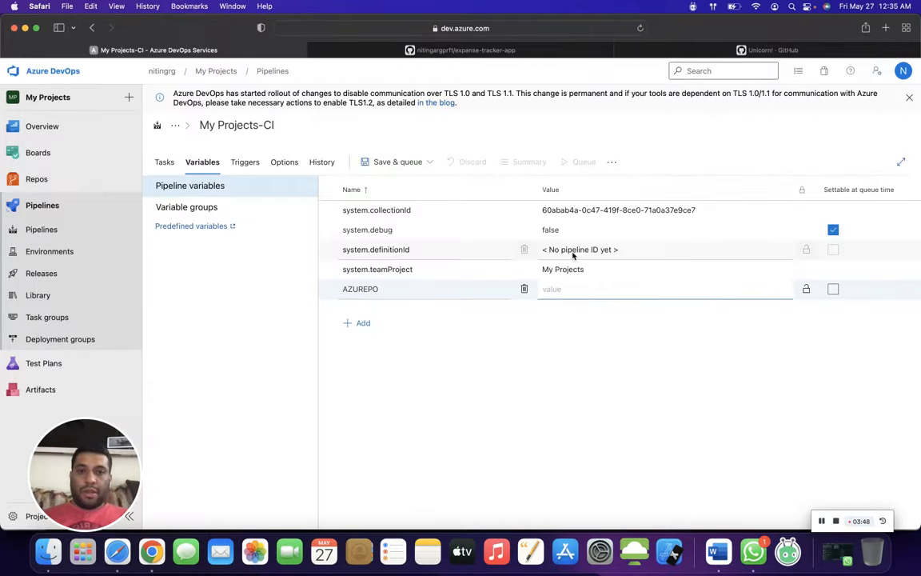
key(super+v)
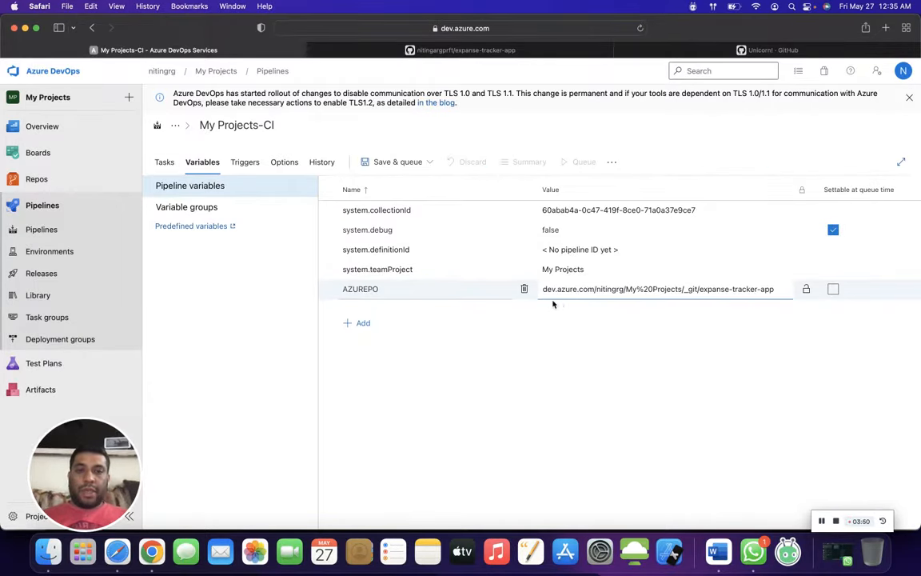
- Check the https prefix of the source URL in the PowerShell script and return to the pipeline variables
click(162, 159)
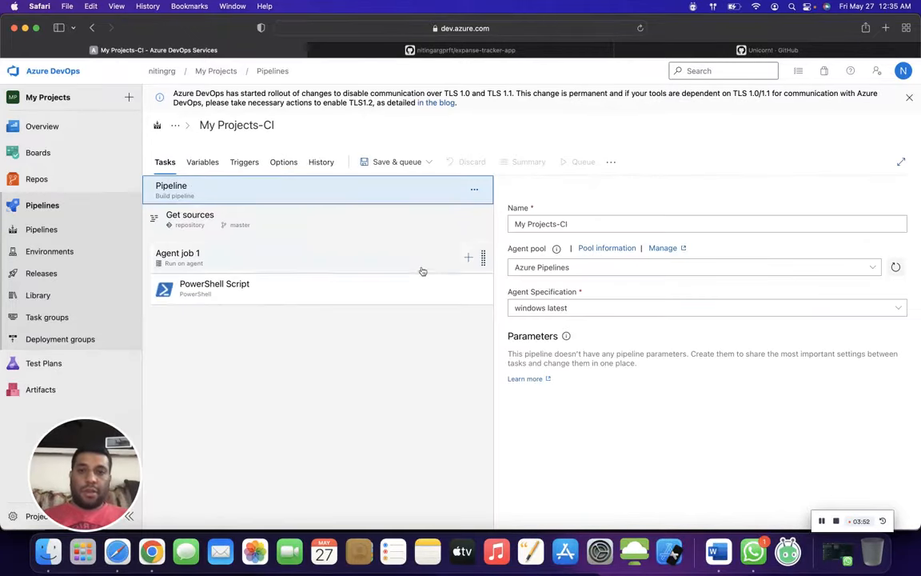
click(363, 297)
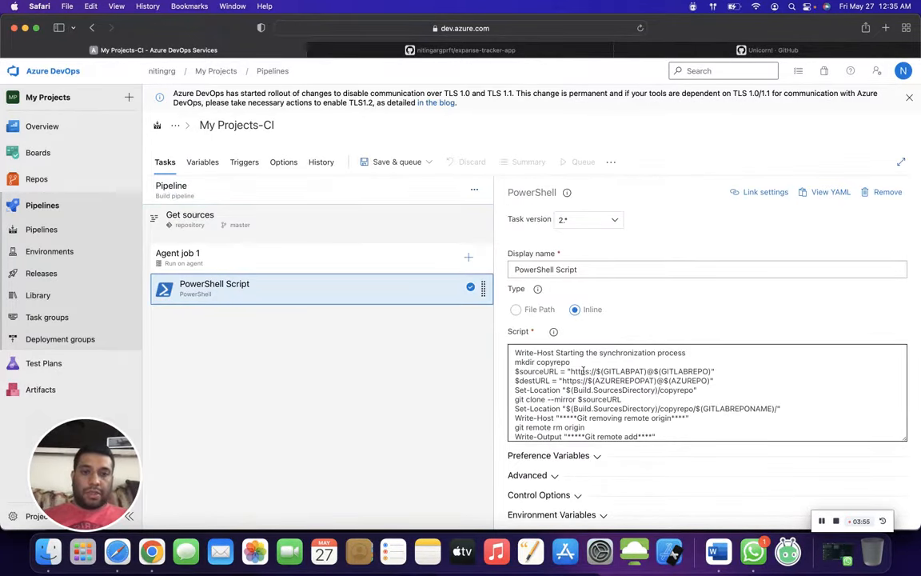
drag(572, 372, 592, 370)
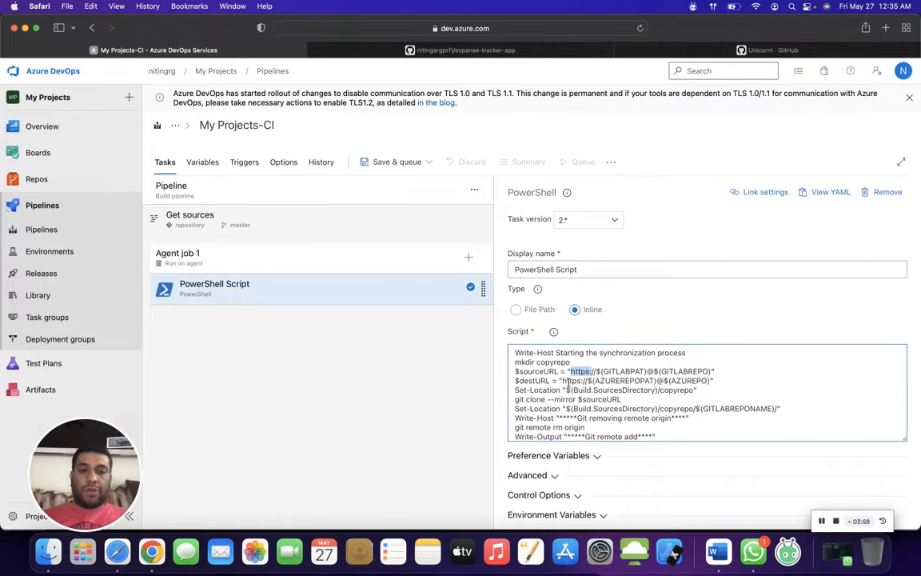
click(210, 162)
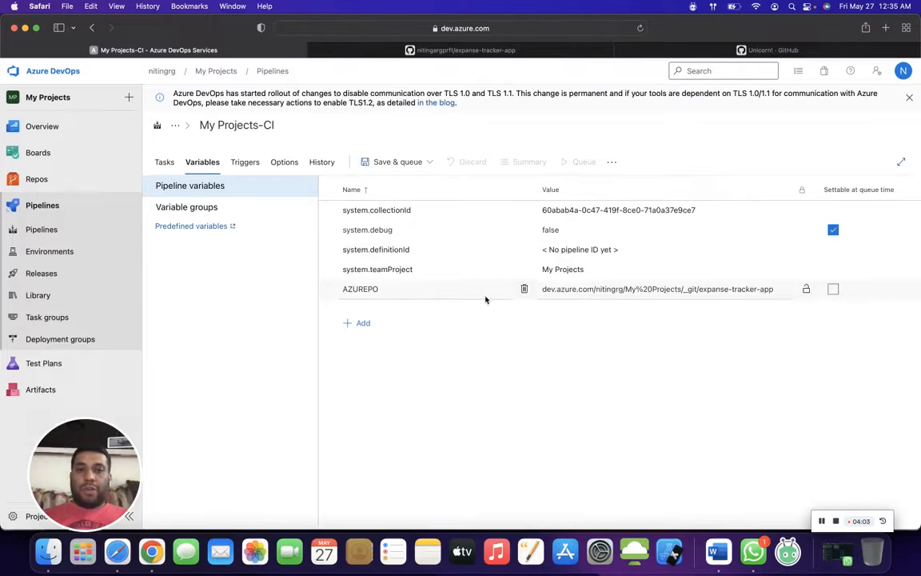
- Add a pipeline variable named GITLABREPO, copying the name from the Word document
click(366, 327)
key(super+Tab)
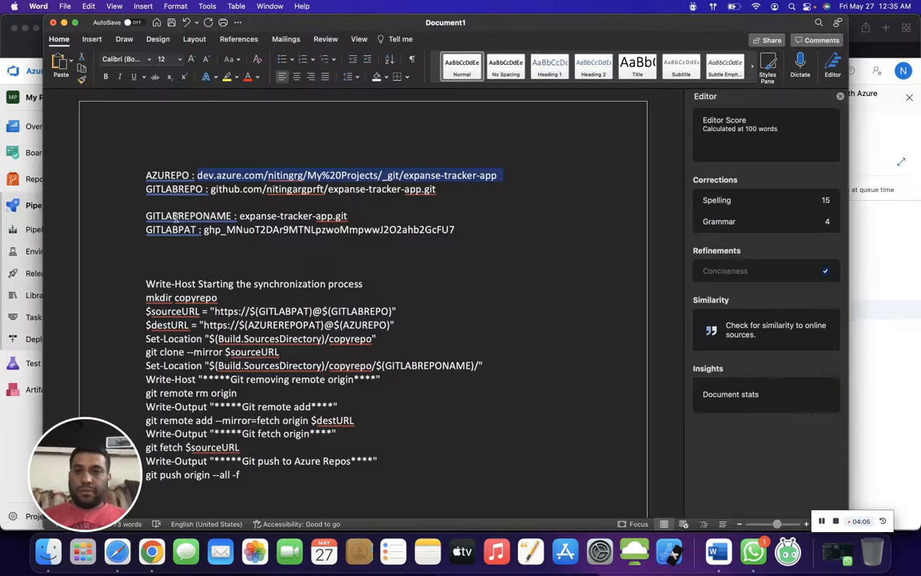
double_click(175, 190)
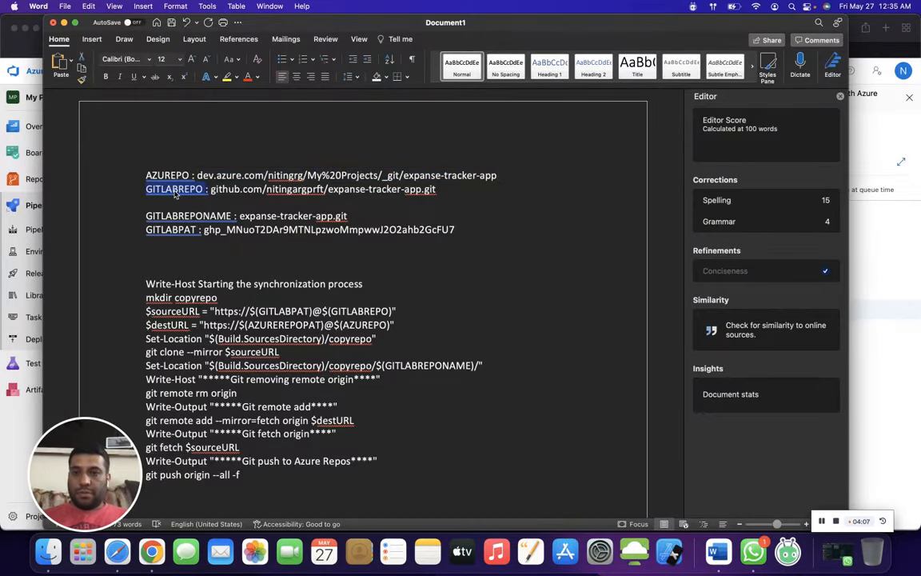
key(super+c)
key(super+Tab)
key(super+v)
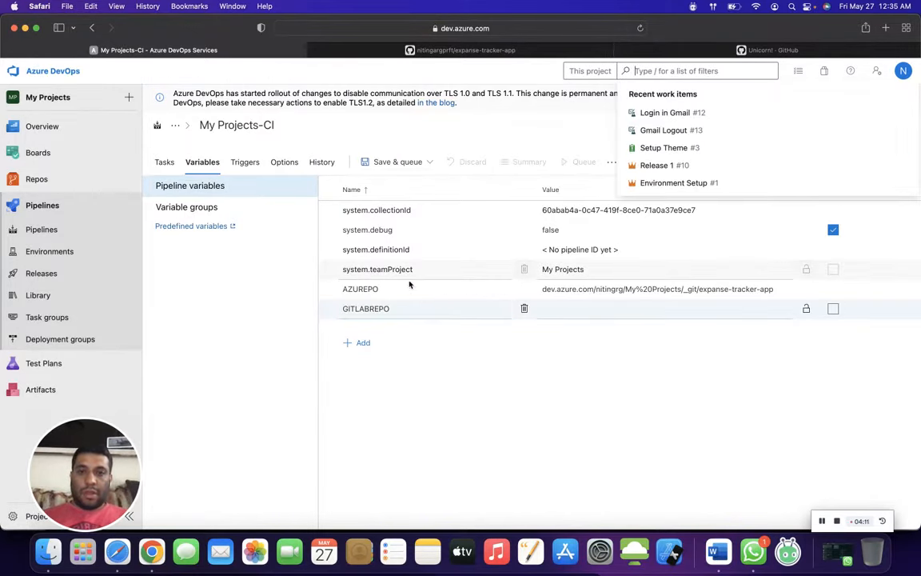
- Set the GITLABREPO variable's value to the github.com address of expanse-tracker-app.git from the Word document, checking the repository's HTTPS clone address on GitHub
key(super+Tab)
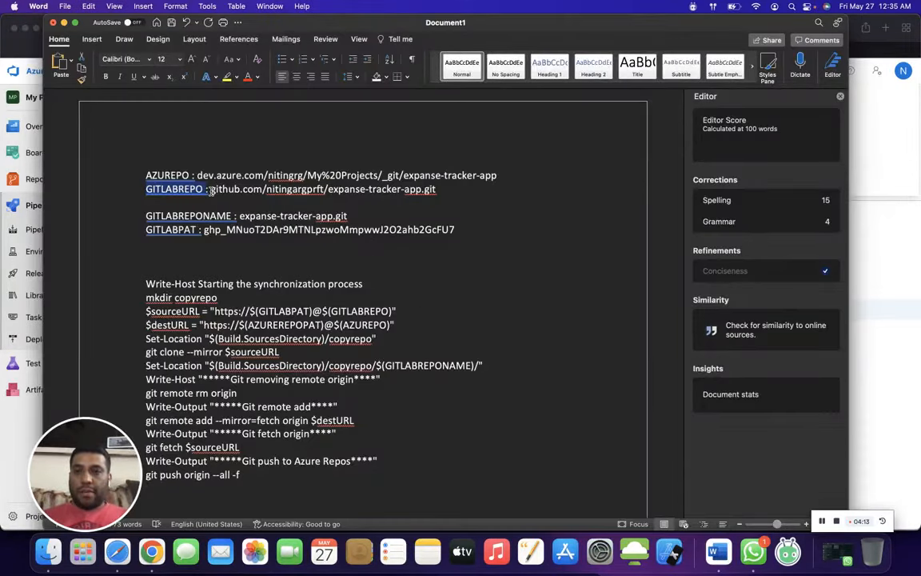
drag(209, 190, 463, 190)
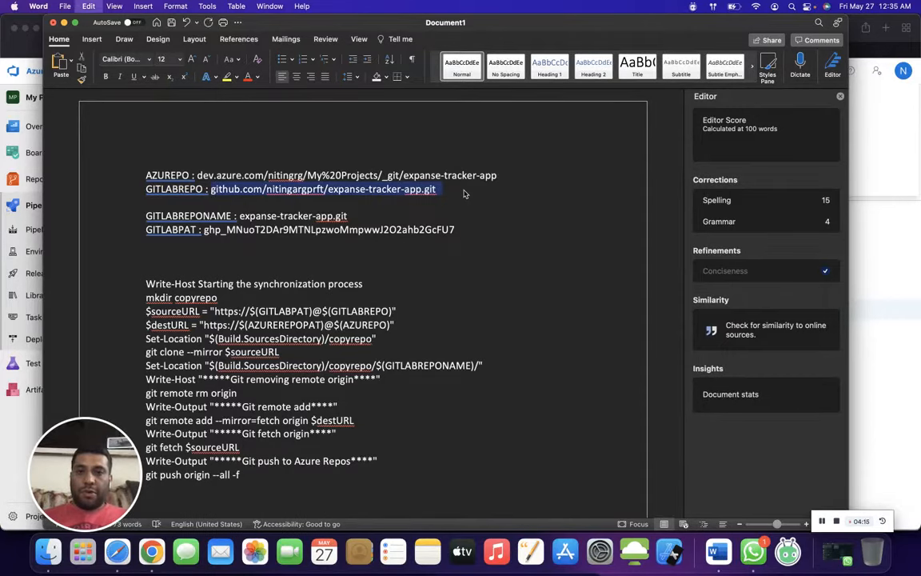
key(super+Tab)
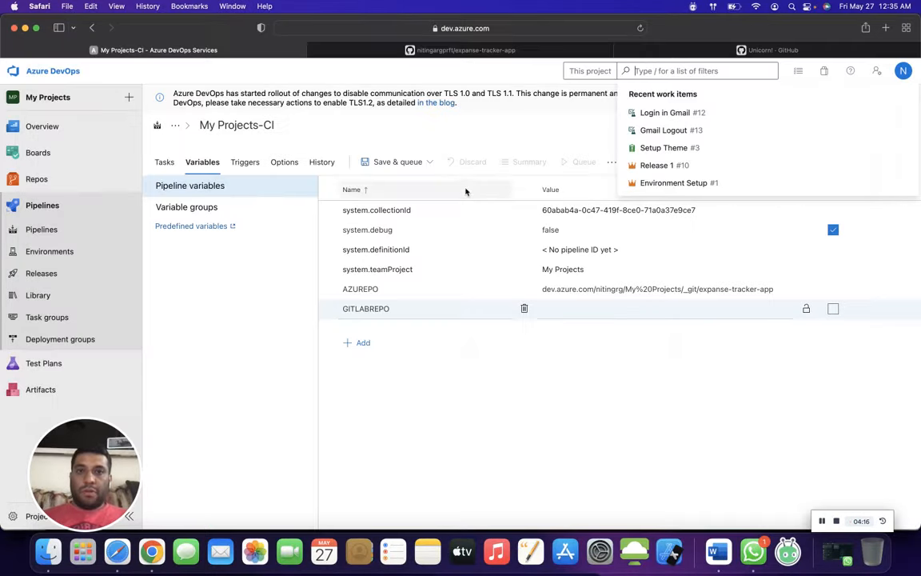
click(509, 54)
click(594, 230)
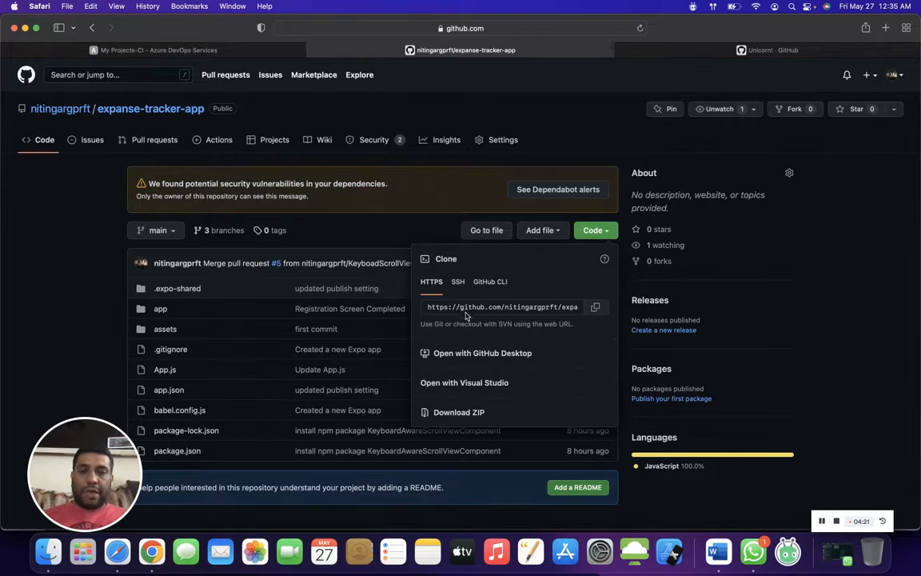
key(super+Tab)
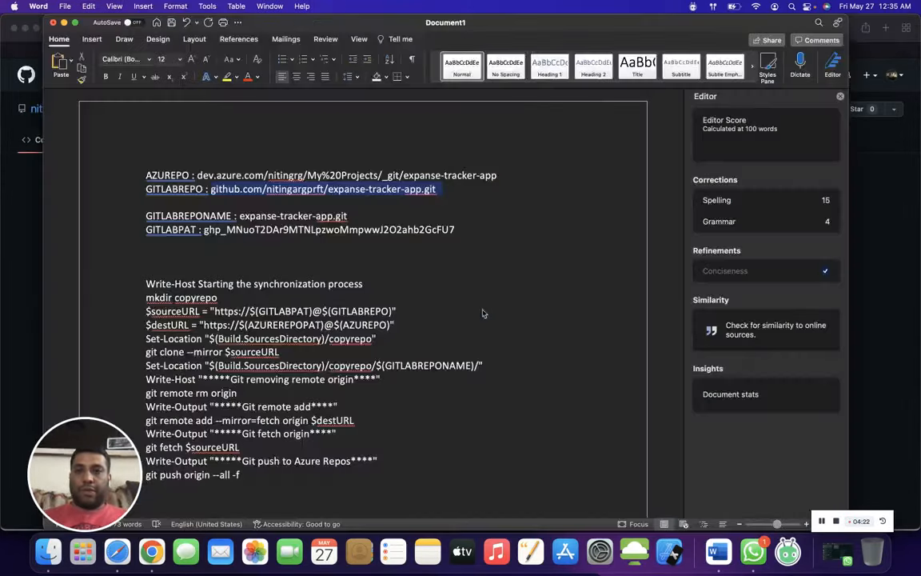
key(super+Tab)
click(195, 47)
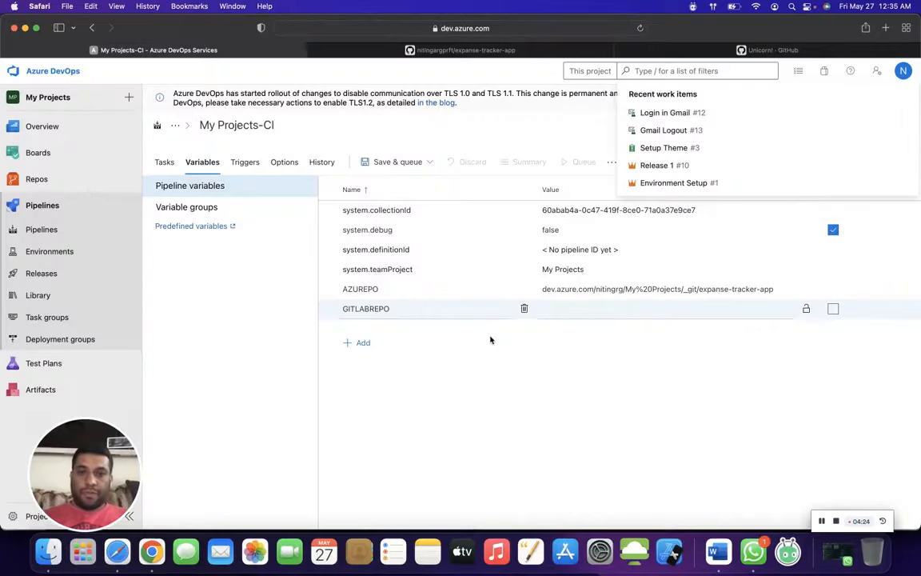
click(561, 311)
key(super+v)
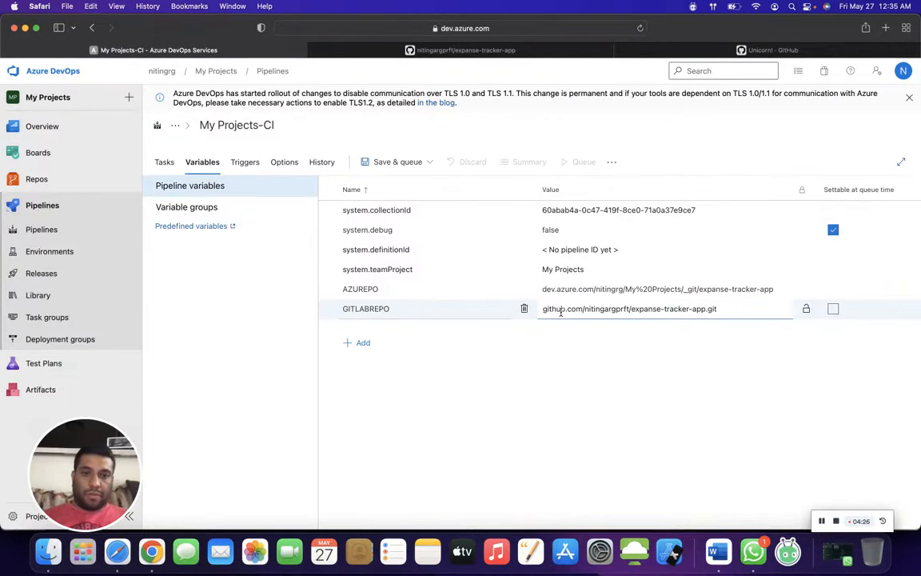
- Add a pipeline variable named GITLABPAT, copying the name from the Word document
click(717, 551)
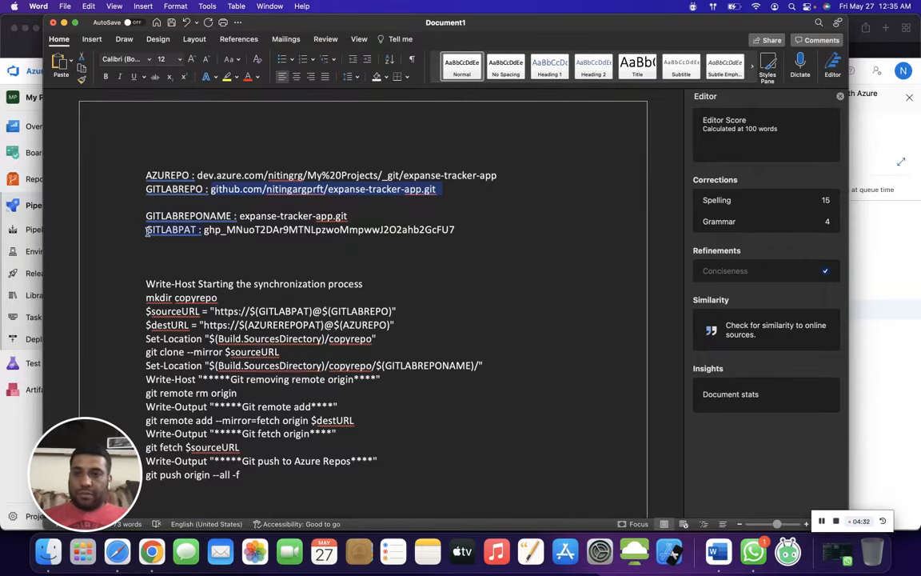
drag(147, 231, 200, 229)
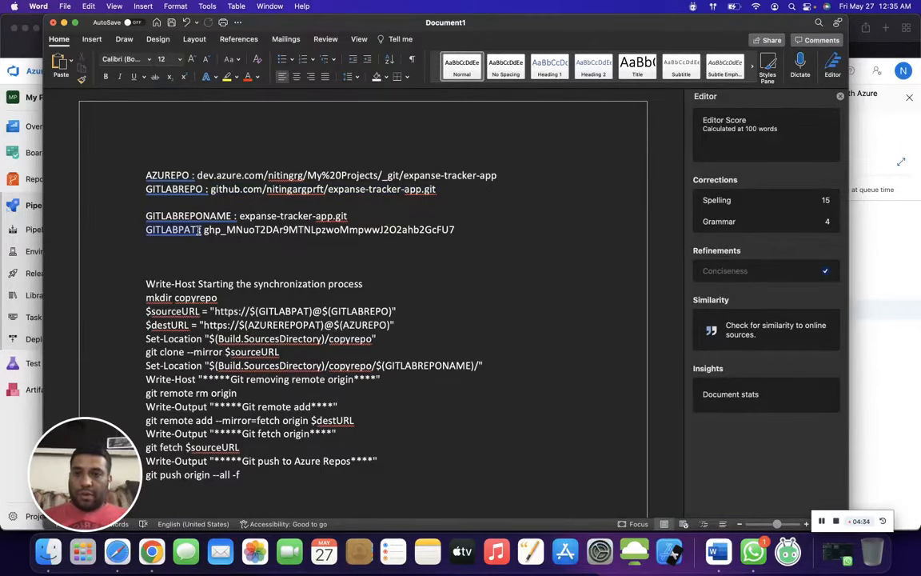
key(super+Tab)
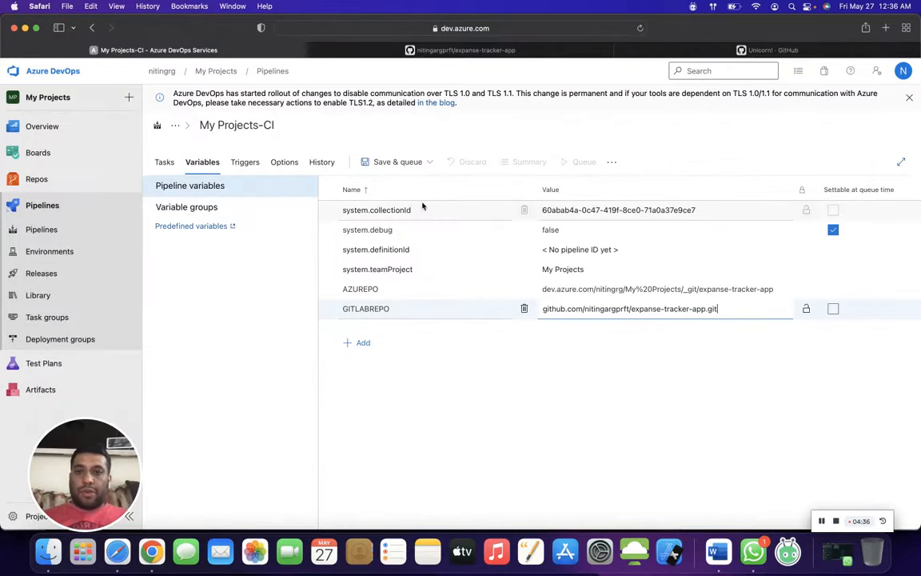
click(365, 347)
key(super+v)
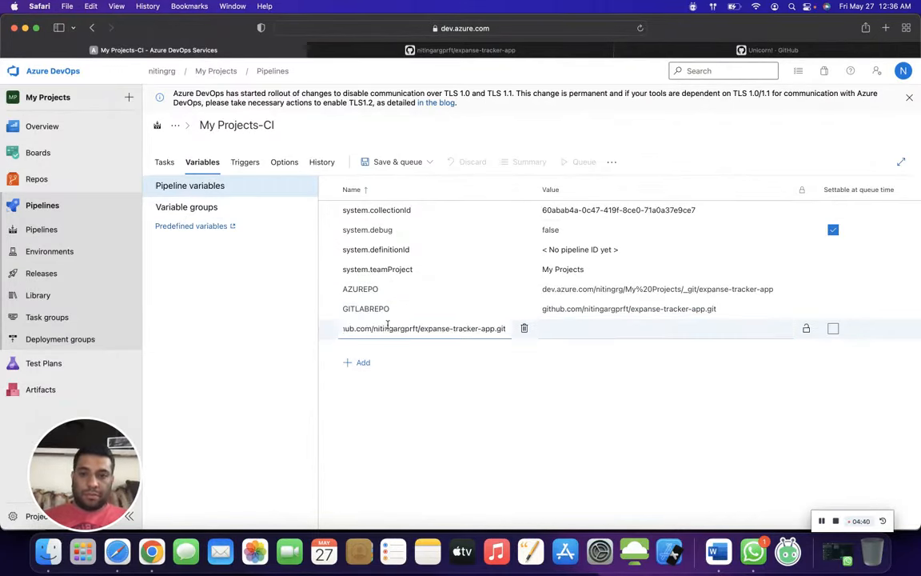
key(super+a)
key(BackSpace)
key(super+Tab)
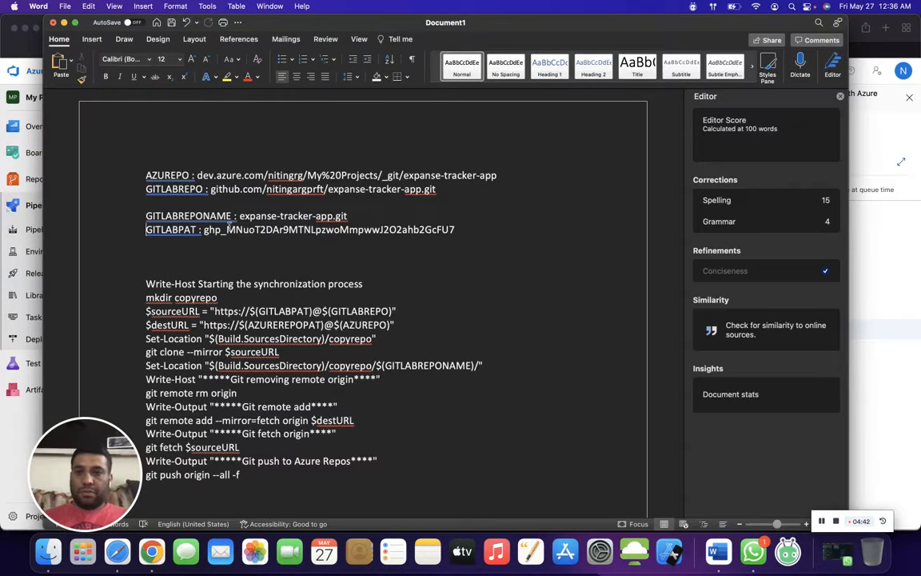
double_click(199, 230)
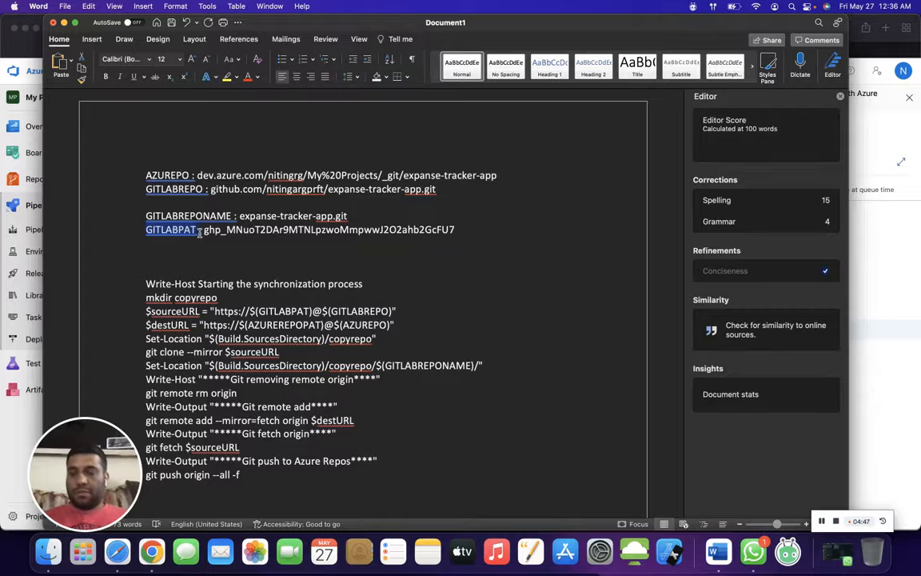
key(super+c)
key(super+Tab)
key(super+v)
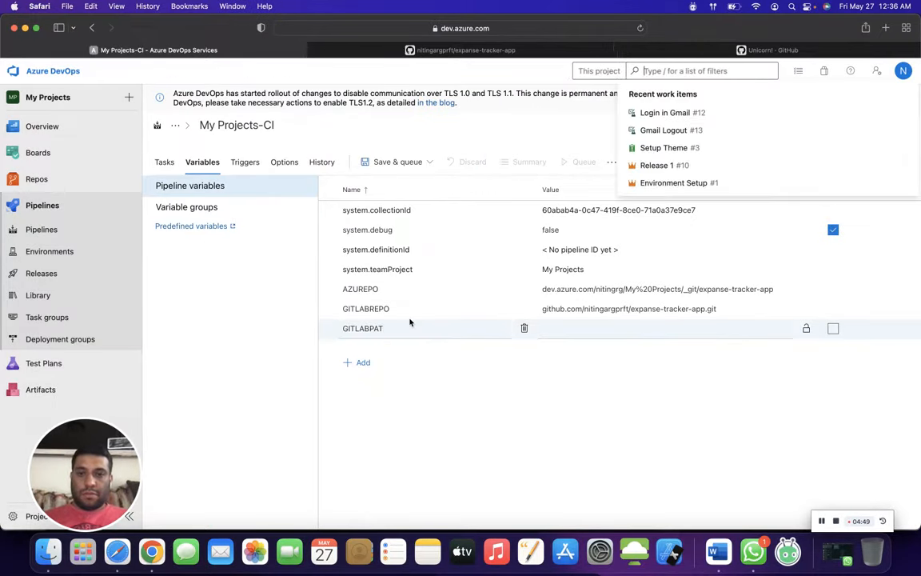
- Paste the GitHub personal access token from the Word document as the GITLABPAT value and add another empty variable row
click(592, 330)
key(super+Tab)
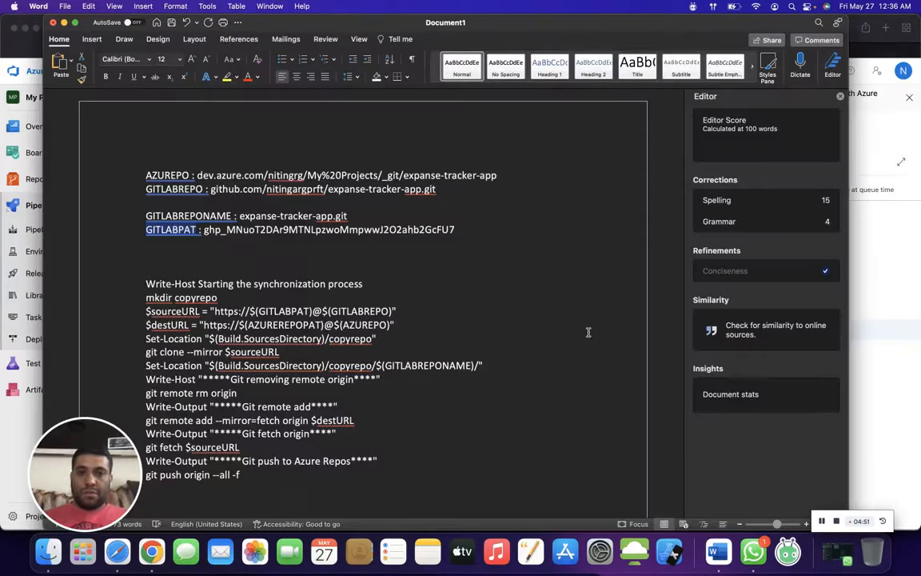
double_click(377, 228)
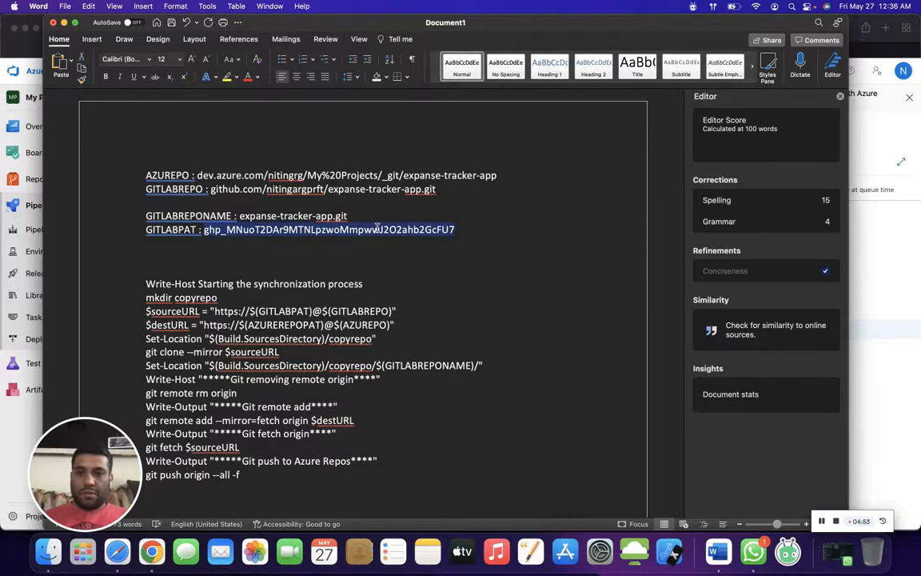
key(super+c)
key(super+Tab)
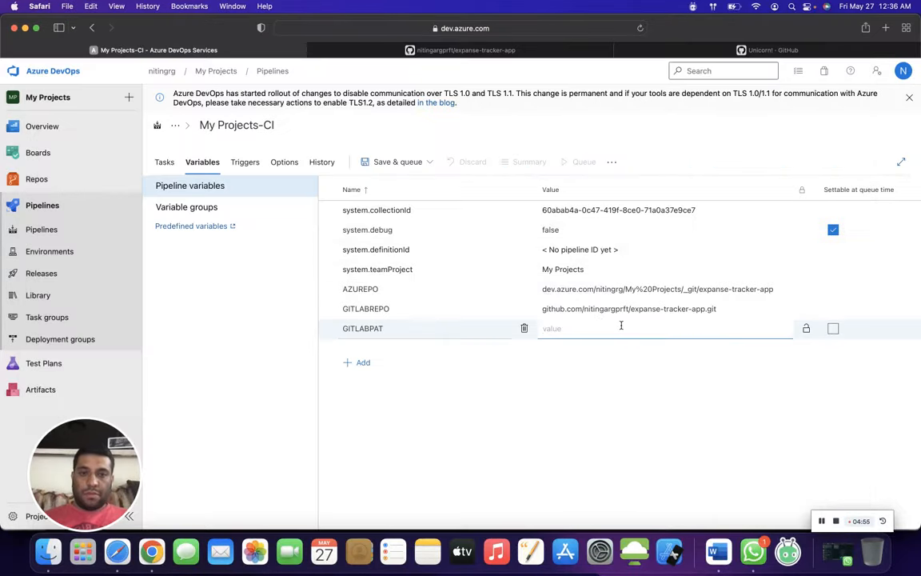
key(super+v)
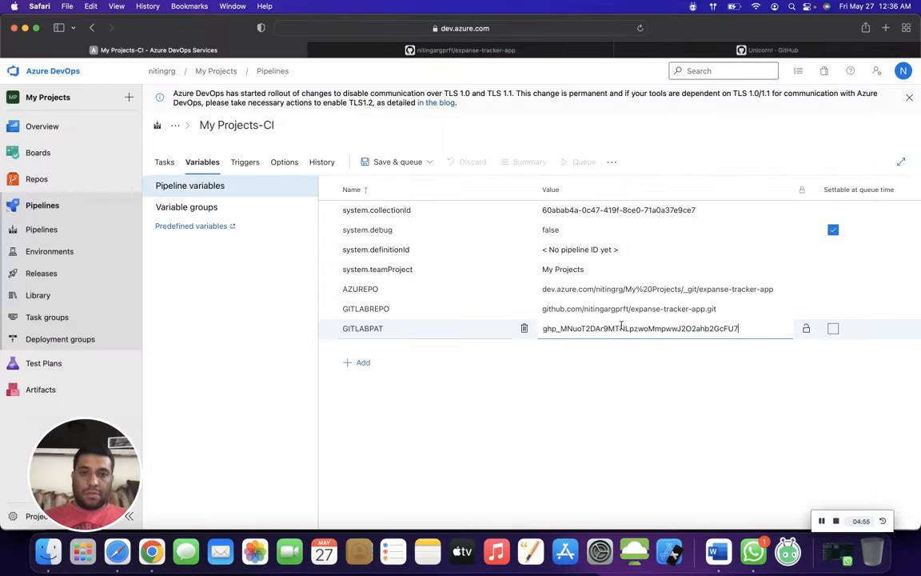
click(364, 362)
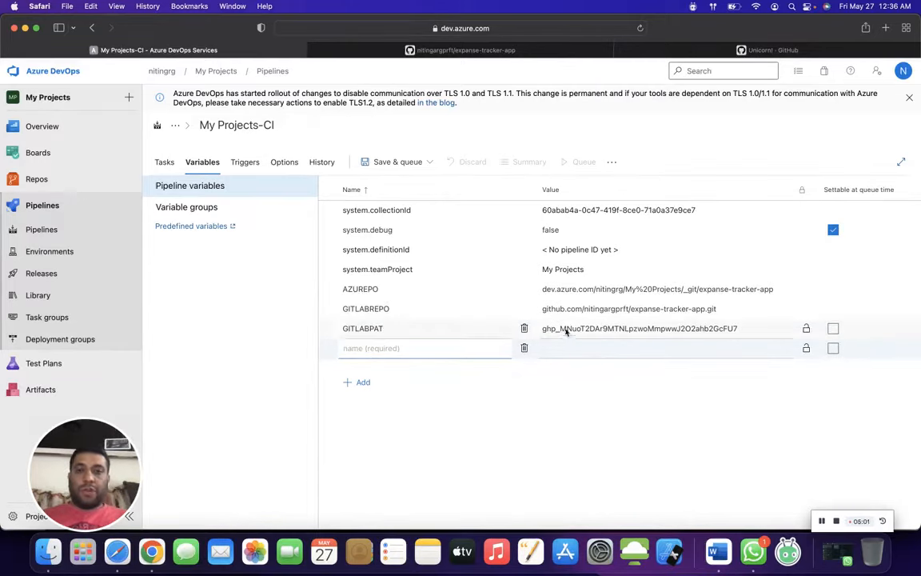
- Open the list of personal access tokens in the GitHub account's developer settings
click(532, 50)
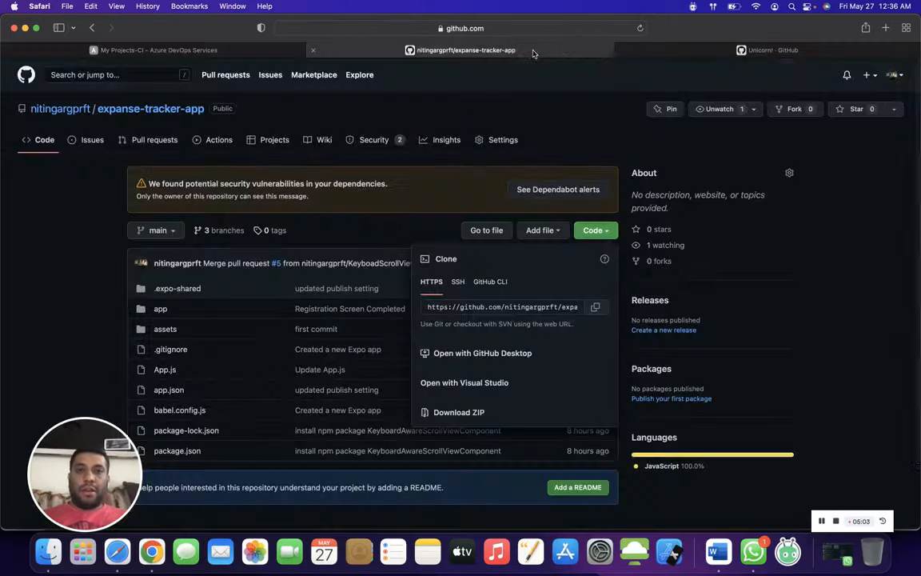
click(894, 76)
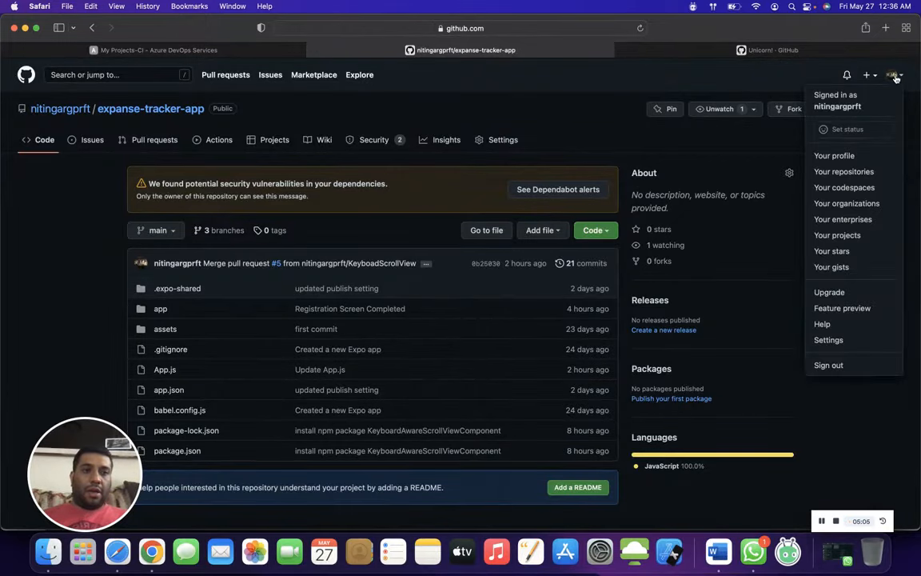
click(833, 342)
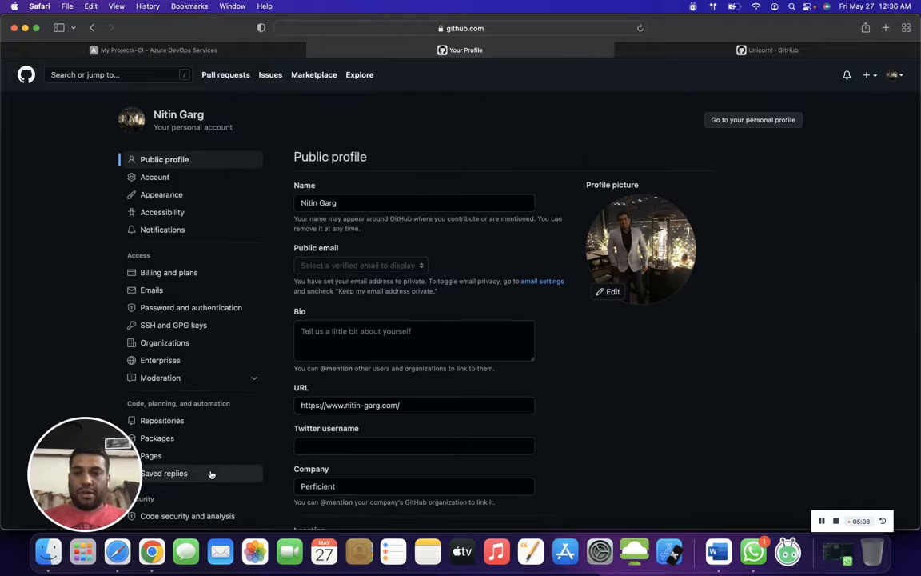
scroll(212, 475, down, 5)
click(171, 336)
click(170, 190)
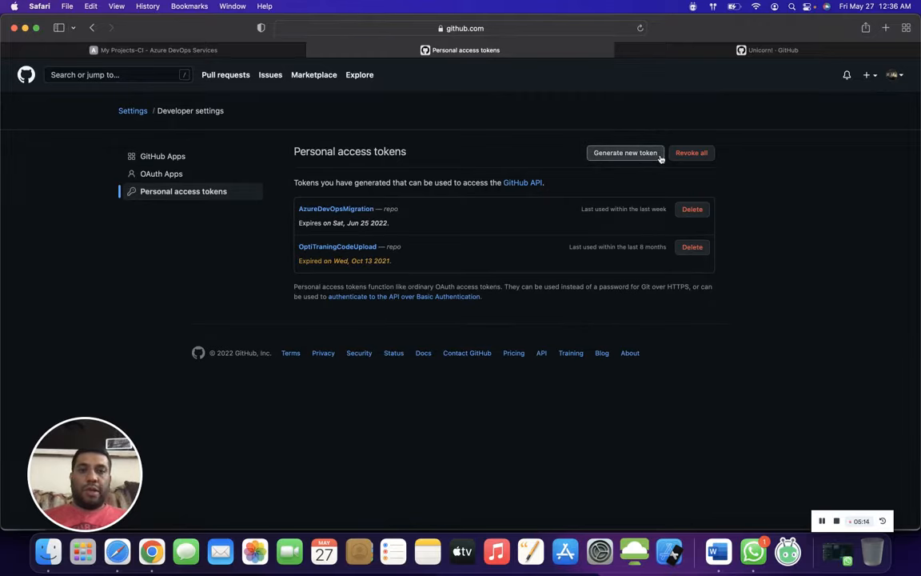
- Return to the pipeline variables and compare them with the variable list in the Word document
click(198, 51)
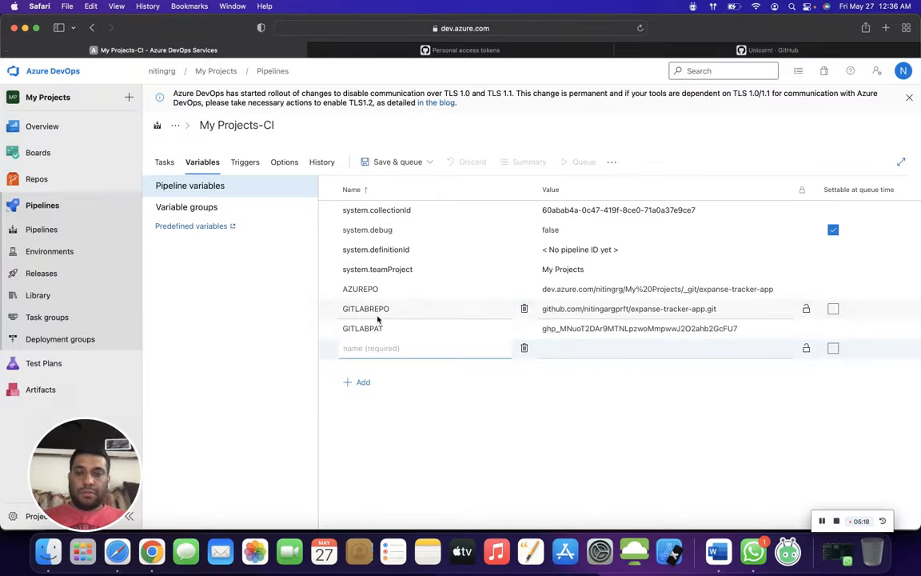
key(super+Tab)
key(super+Tab)
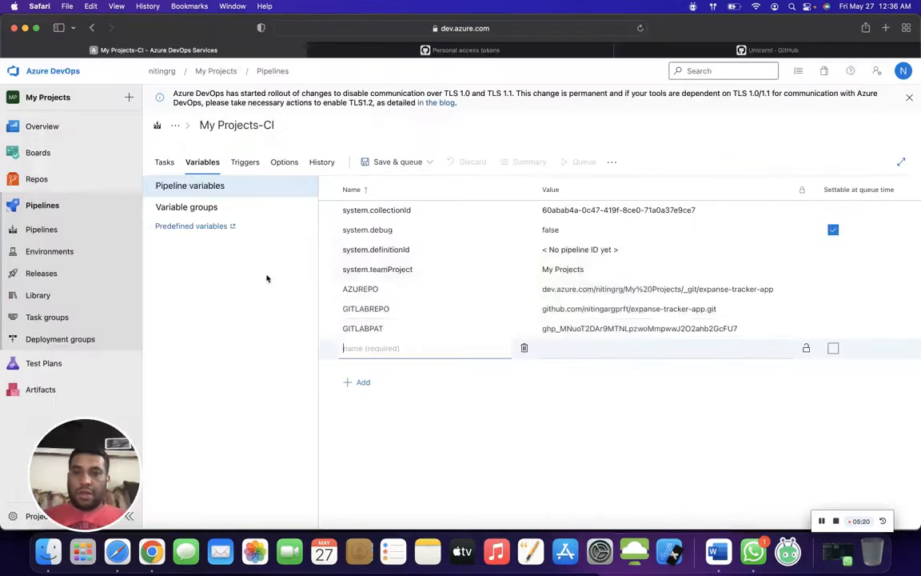
key(super+Tab)
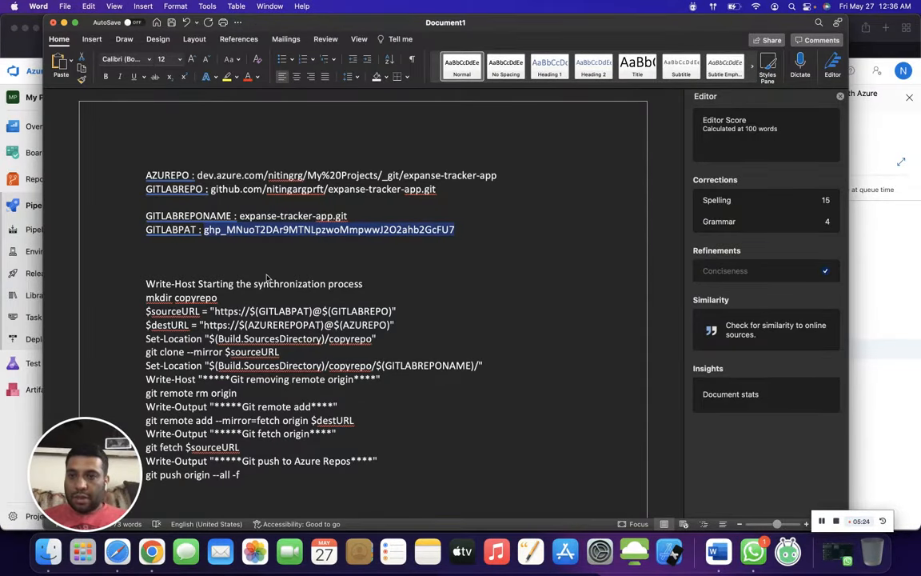
key(super+Tab)
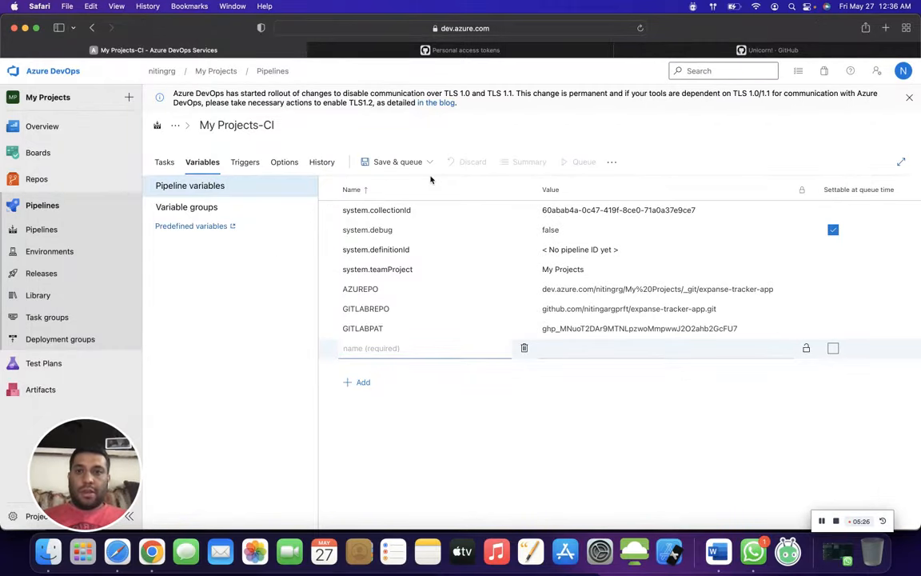
- Save the My Projects-CI build pipeline in the root folder without queuing a run
click(403, 163)
click(385, 202)
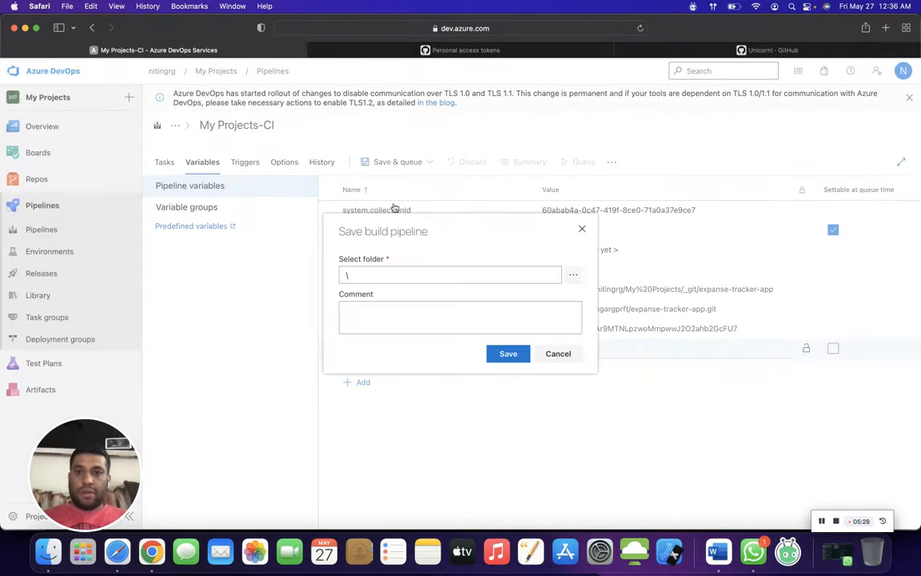
click(508, 354)
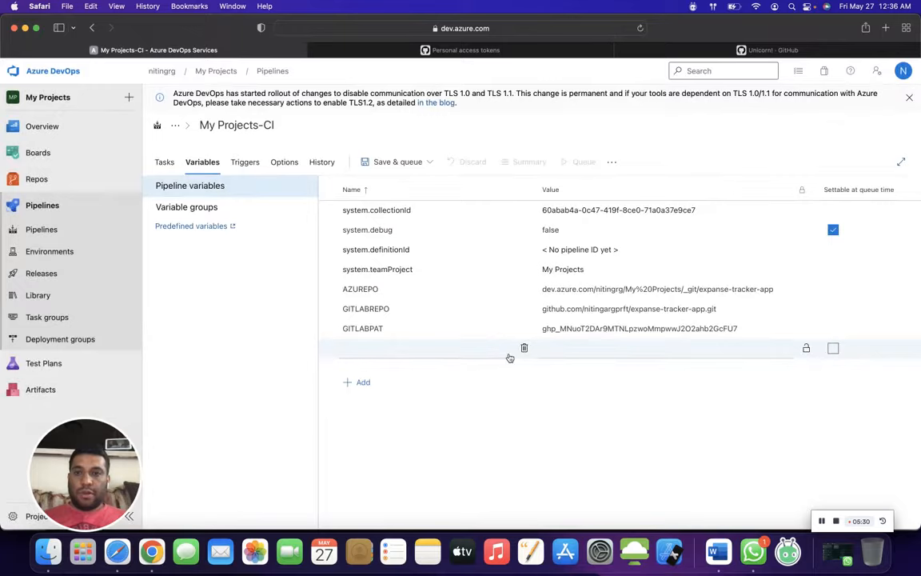
- Leave the variables page without keeping unsaved changes and open the existing My Projects-CI-AzureToGitMigration pipeline for editing
click(37, 232)
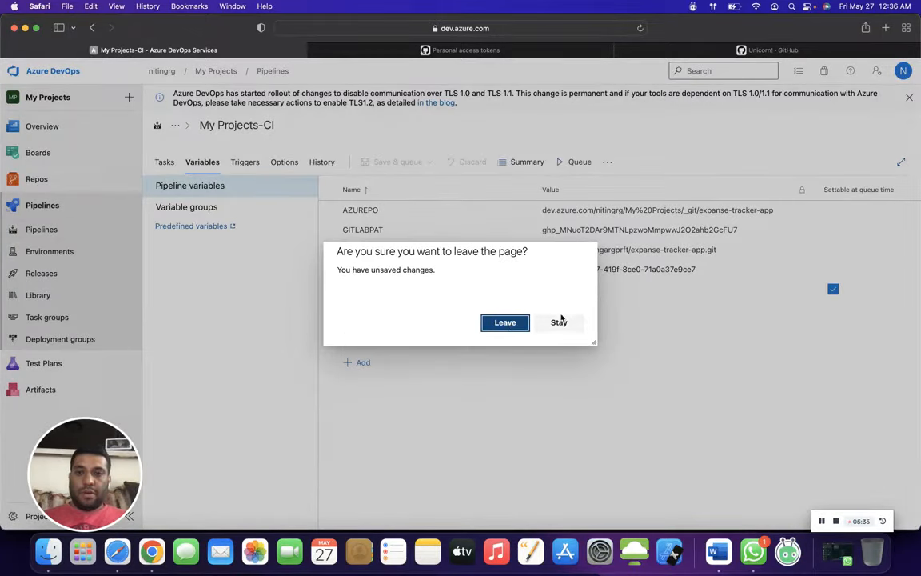
click(505, 322)
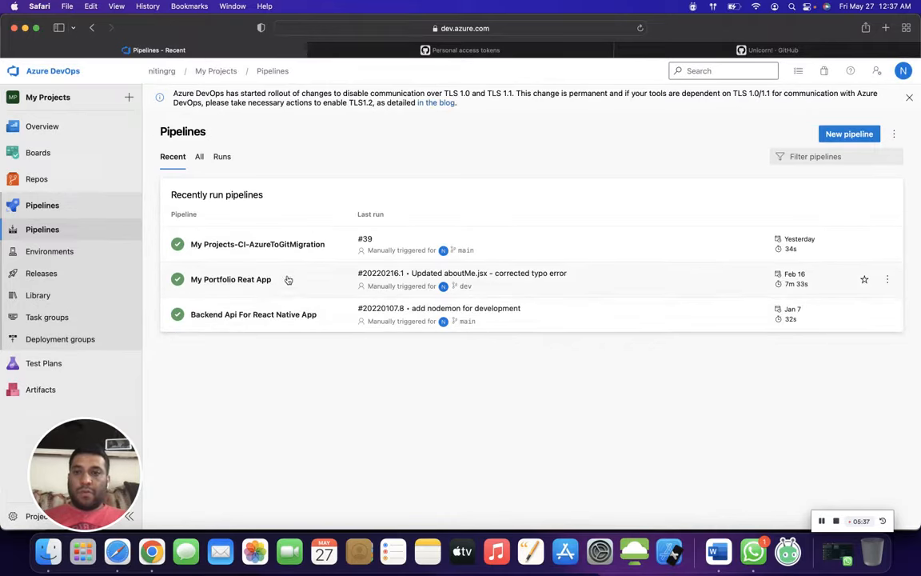
click(323, 245)
click(801, 134)
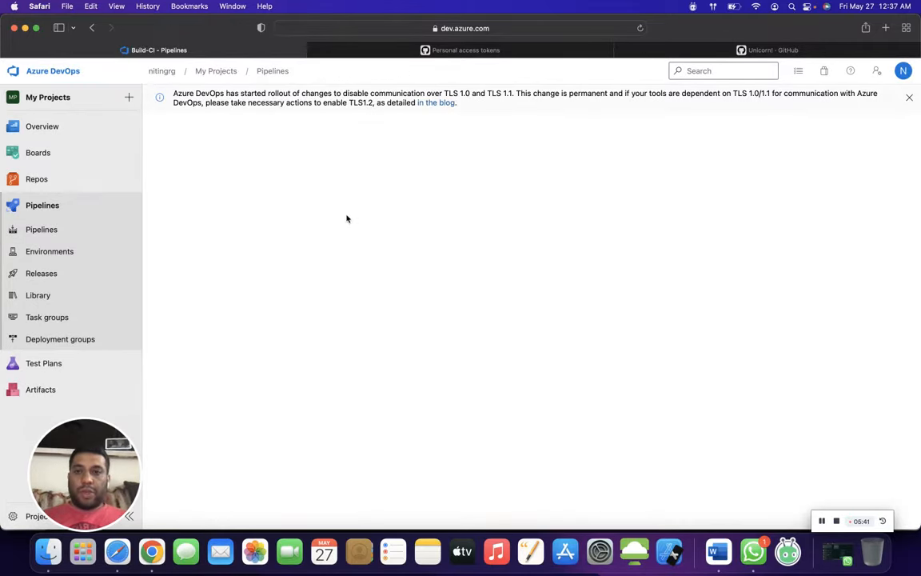
- Copy the value of the AZUREREPOPAT variable from the My Projects-CI-AzureToGitMigration pipeline
click(205, 162)
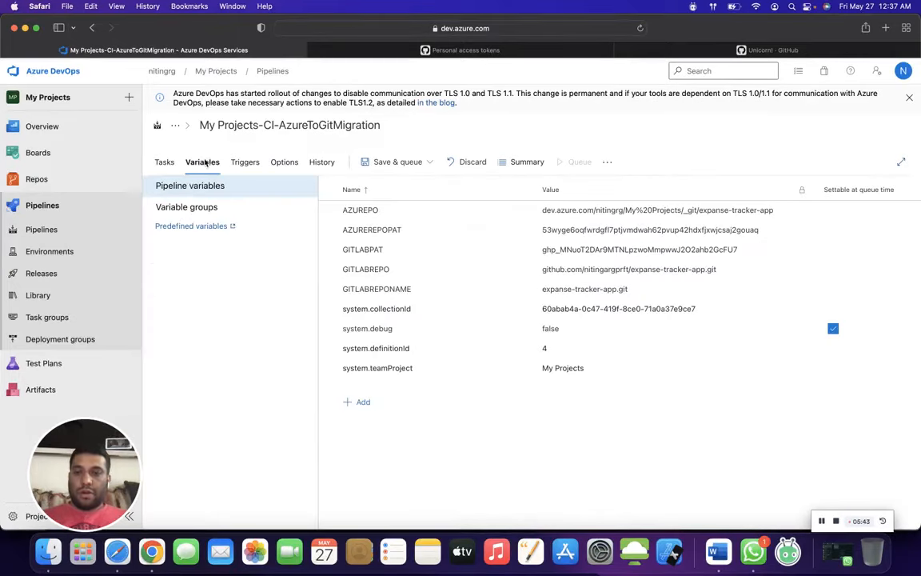
double_click(643, 229)
key(super+c)
key(super+Tab)
key(super+Tab)
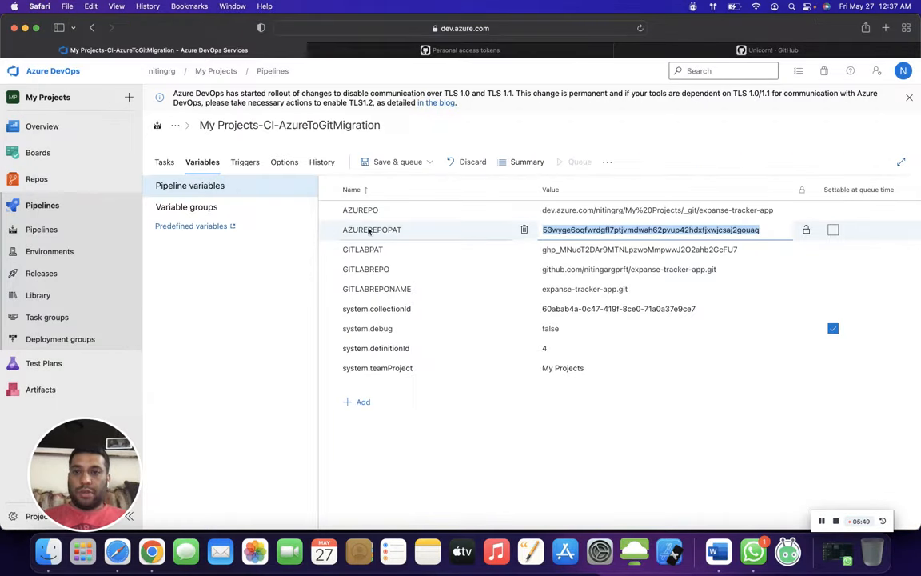
- Open the My Projects-CI pipeline for editing in a separate browser tab and show its pipeline variables
right_click(62, 209)
click(90, 214)
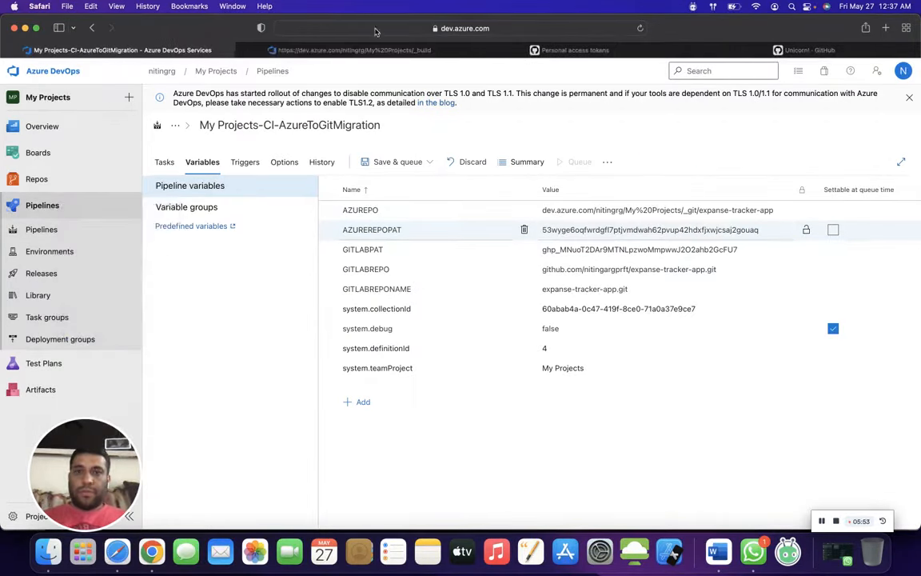
click(344, 49)
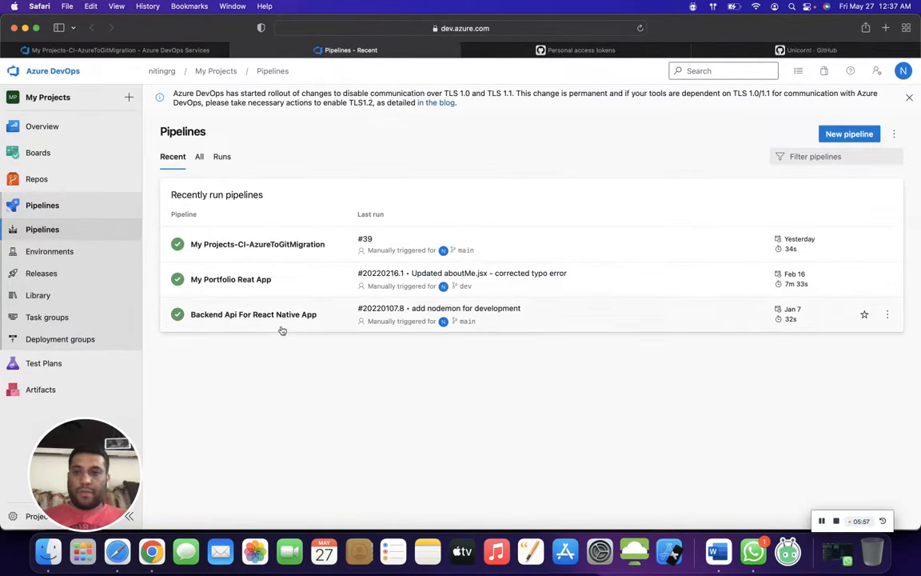
click(199, 156)
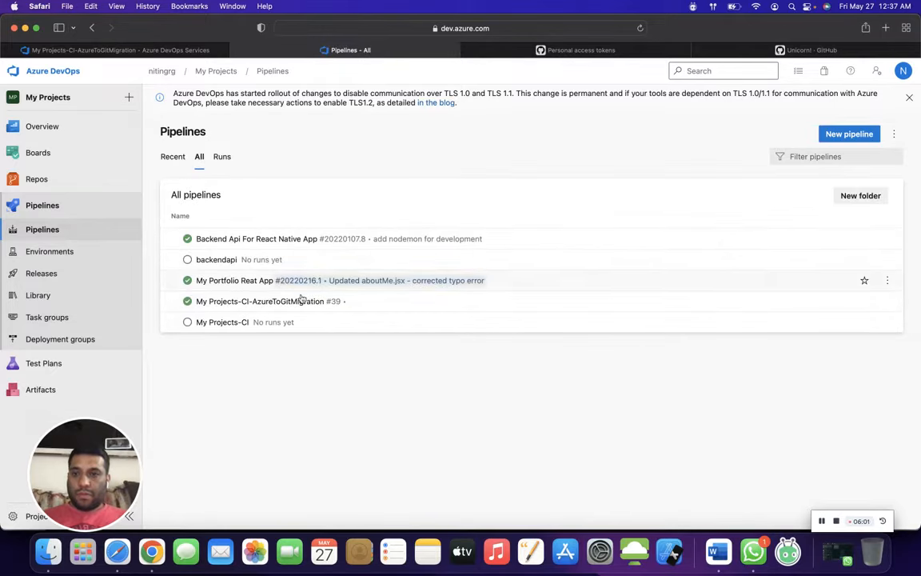
click(286, 324)
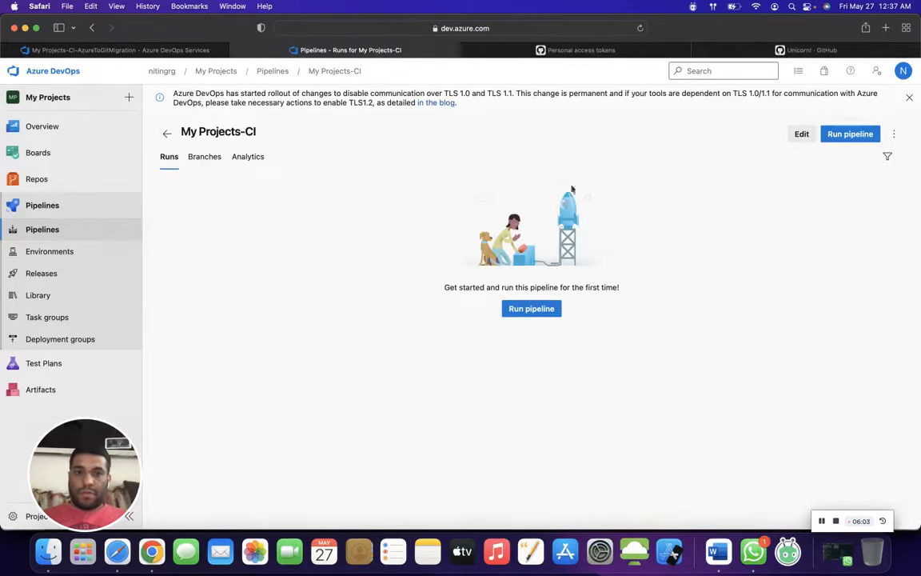
click(801, 134)
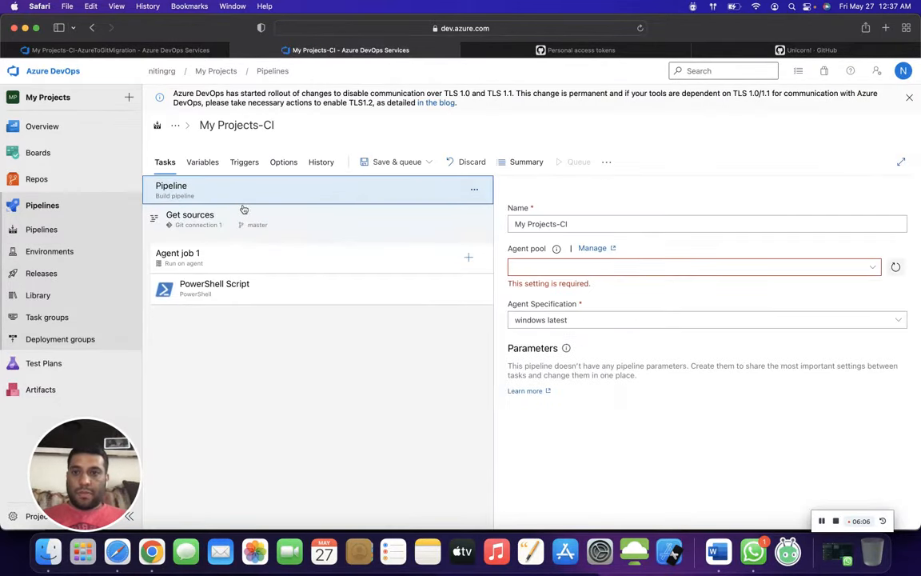
click(204, 163)
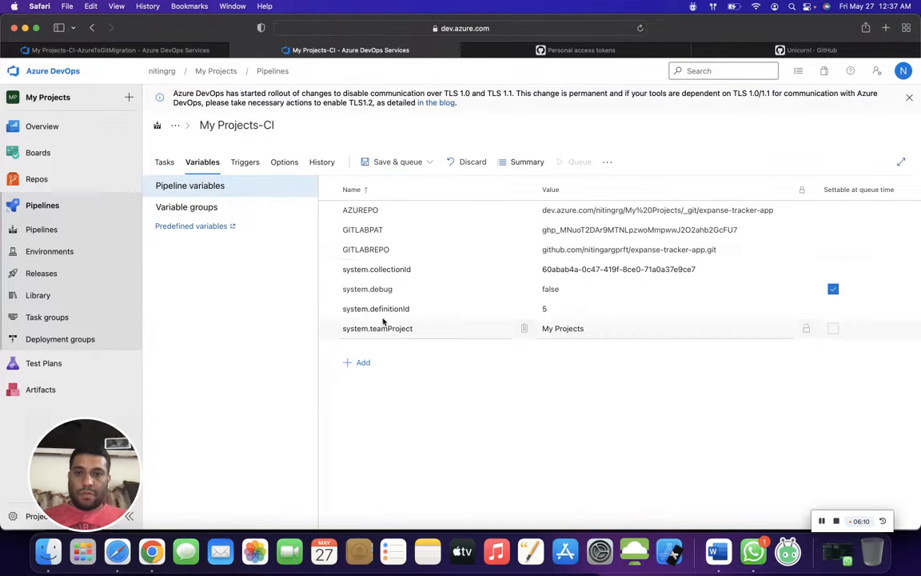
- Add a pipeline variable and paste the copied Azure Repos access token as its value
click(359, 364)
key(super+v)
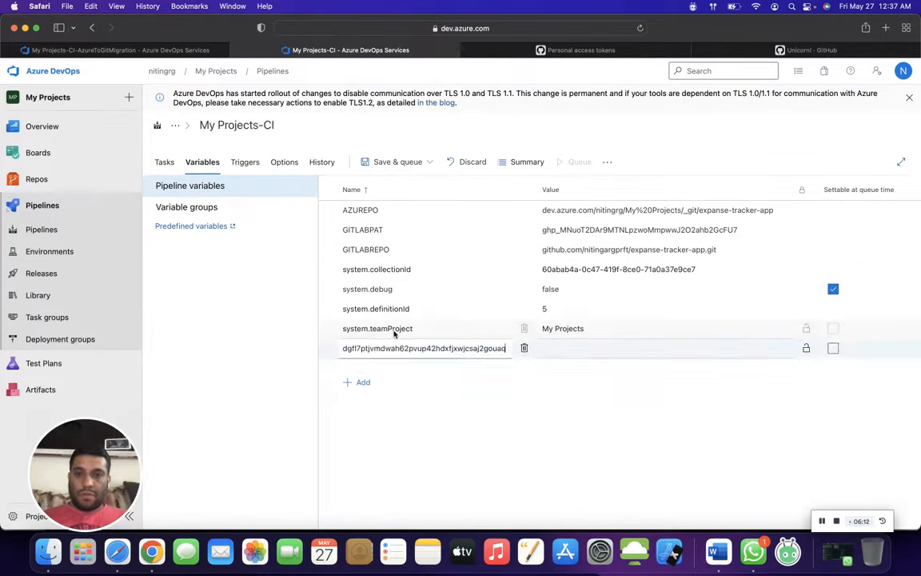
key(super+a)
key(BackSpace)
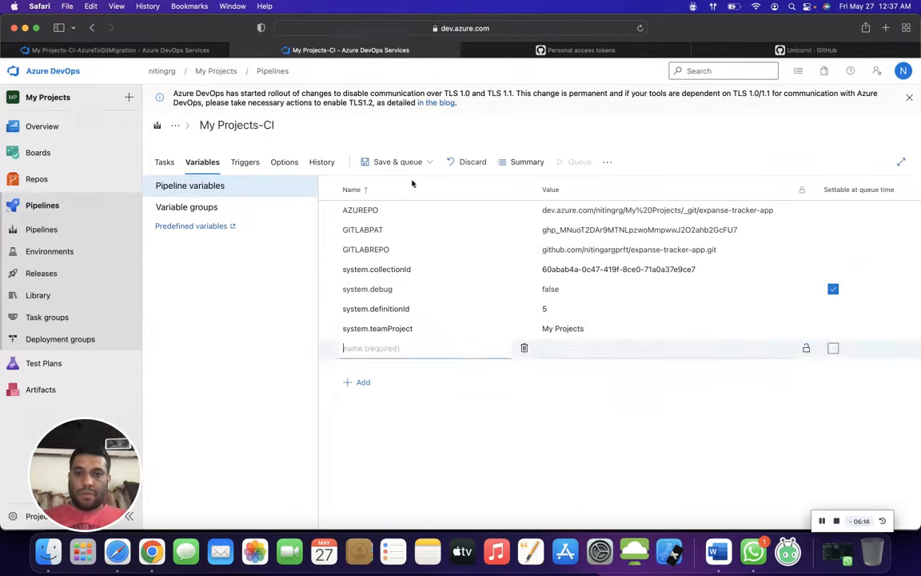
click(581, 347)
key(super+v)
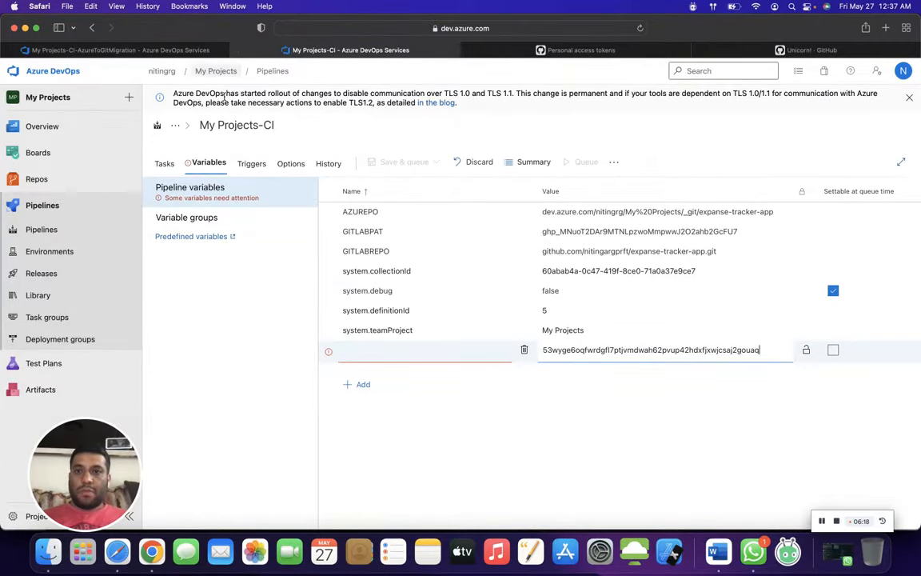
- Name the new variable AZUREREPOPAT, copying the name from the destURL line of the PowerShell Script task
click(172, 165)
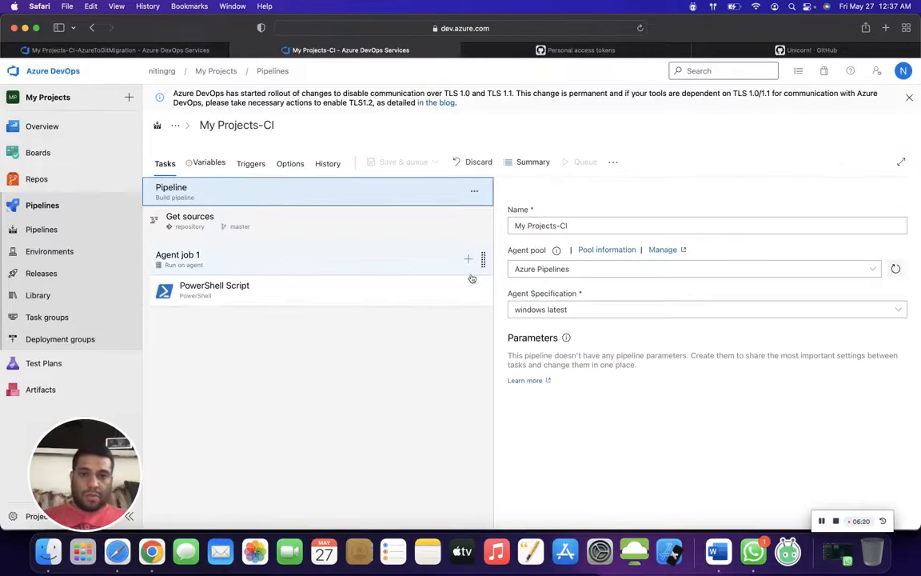
click(224, 289)
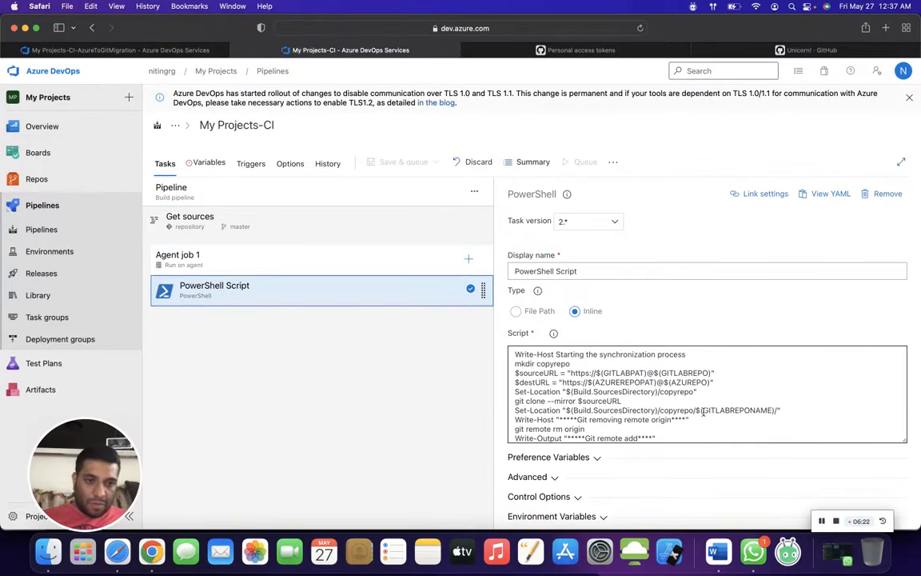
click(595, 382)
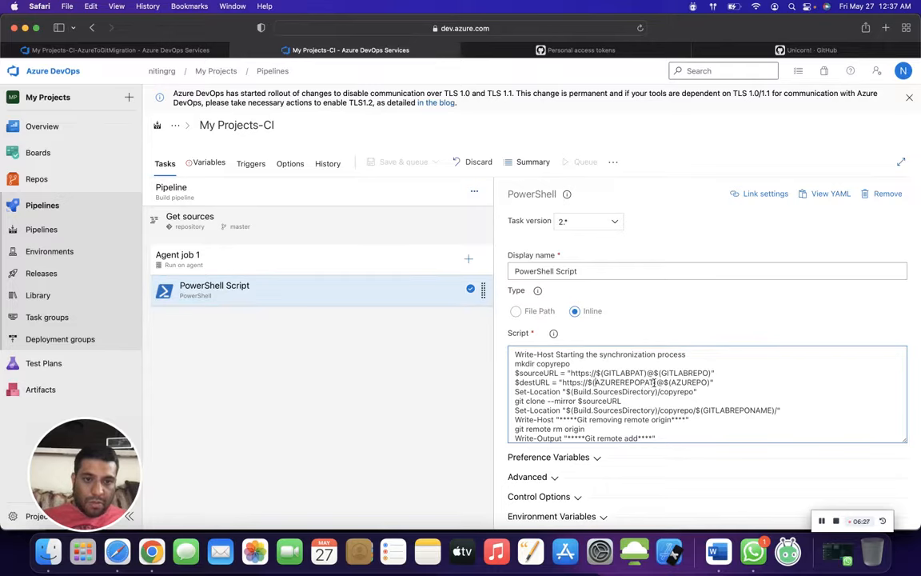
double_click(654, 382)
key(super+c)
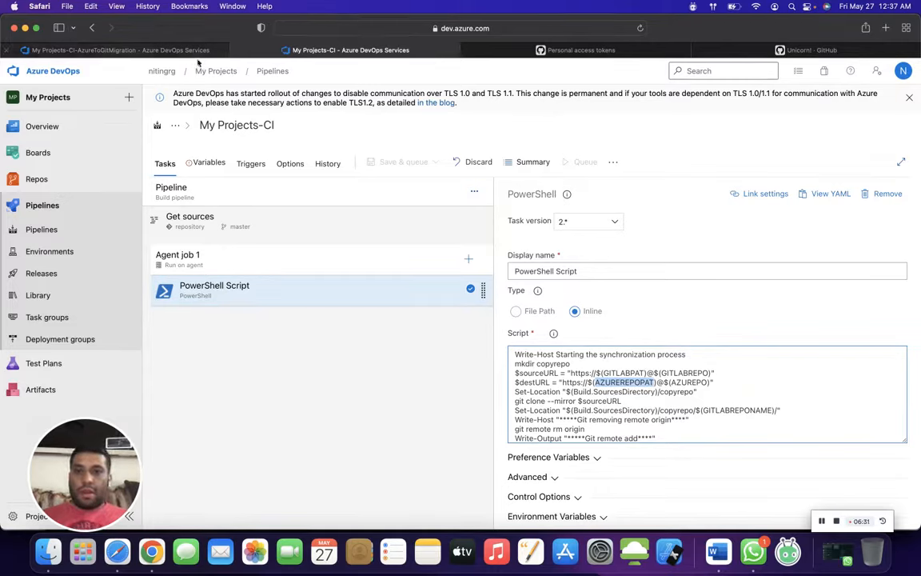
click(206, 162)
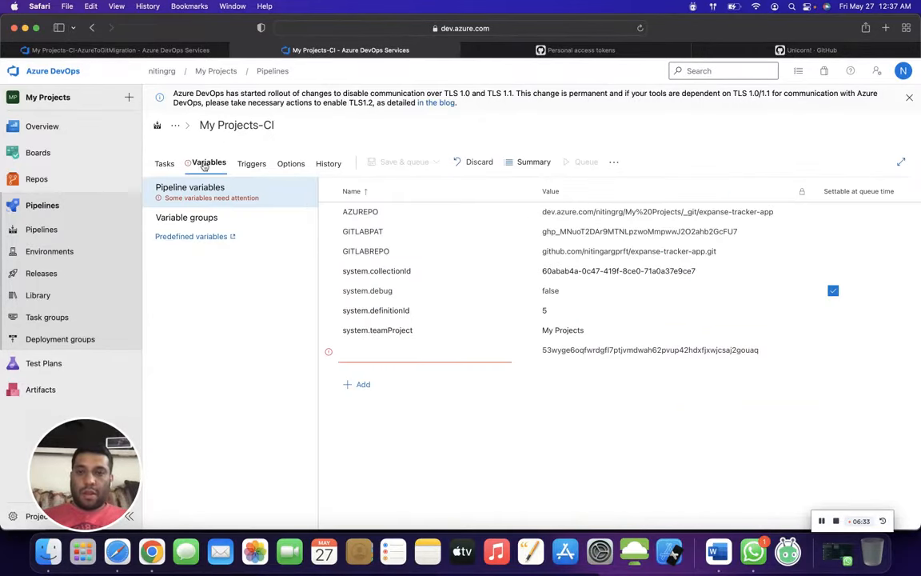
click(360, 352)
key(super+v)
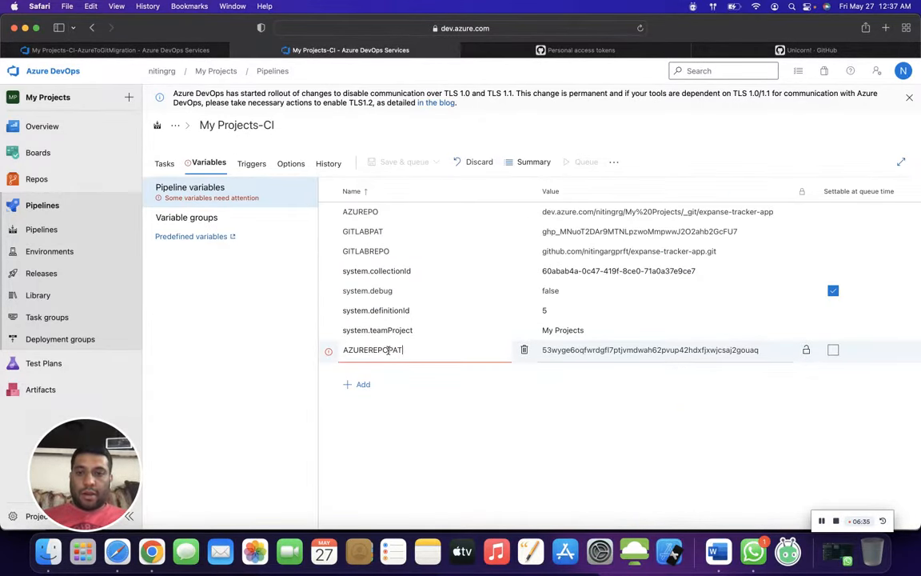
drag(396, 347, 408, 346)
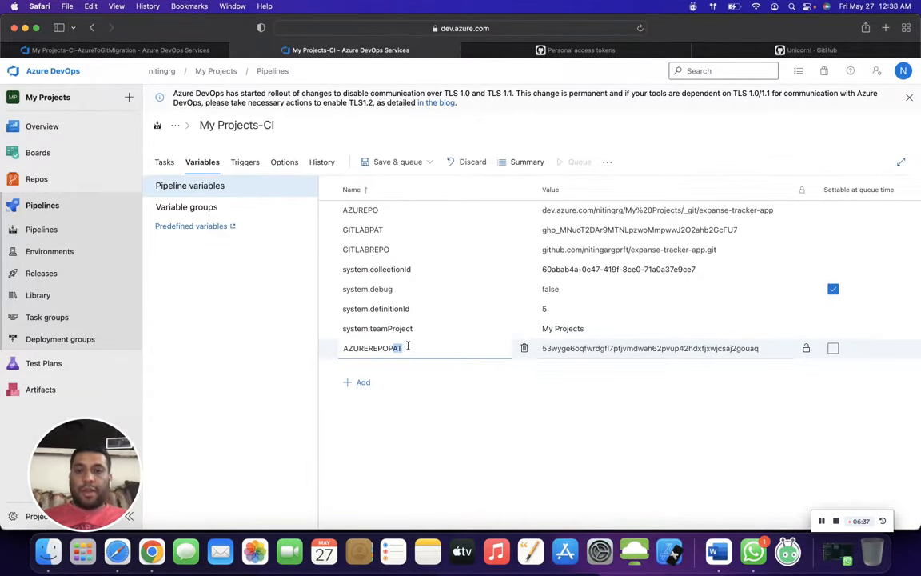
click(436, 416)
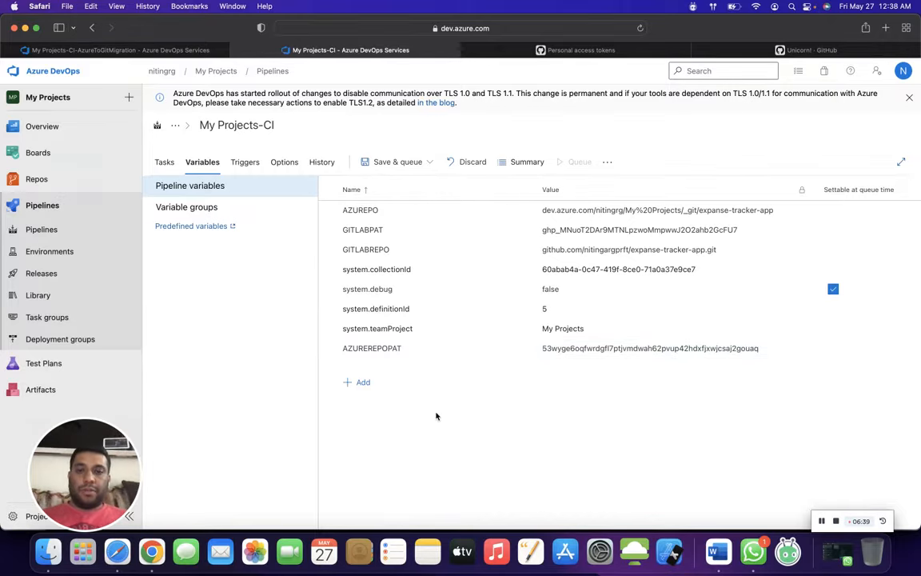
- Save the My Projects-CI pipeline without a comment and without queuing a run
click(391, 161)
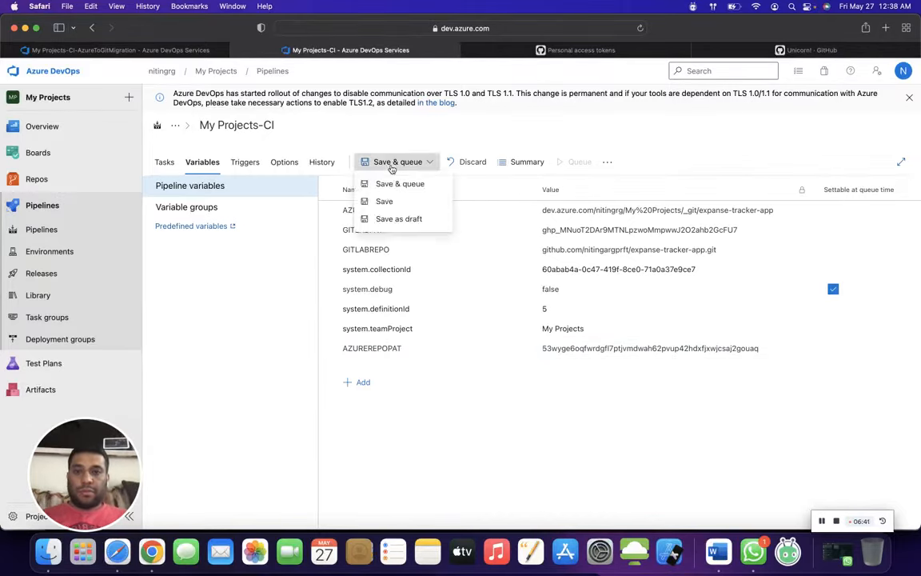
click(384, 201)
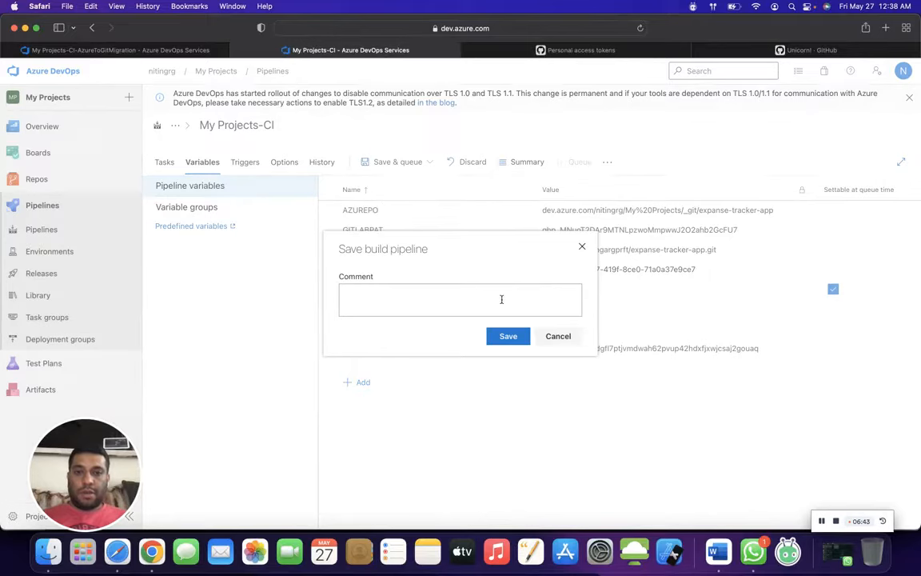
click(505, 335)
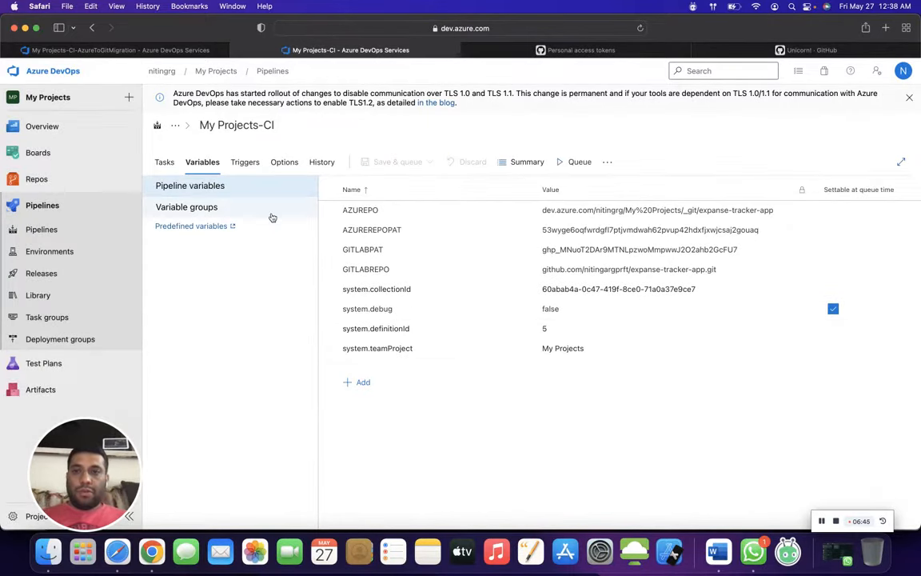
- Rename the pipeline to My Projects-CI-GitToAzureSync
click(165, 163)
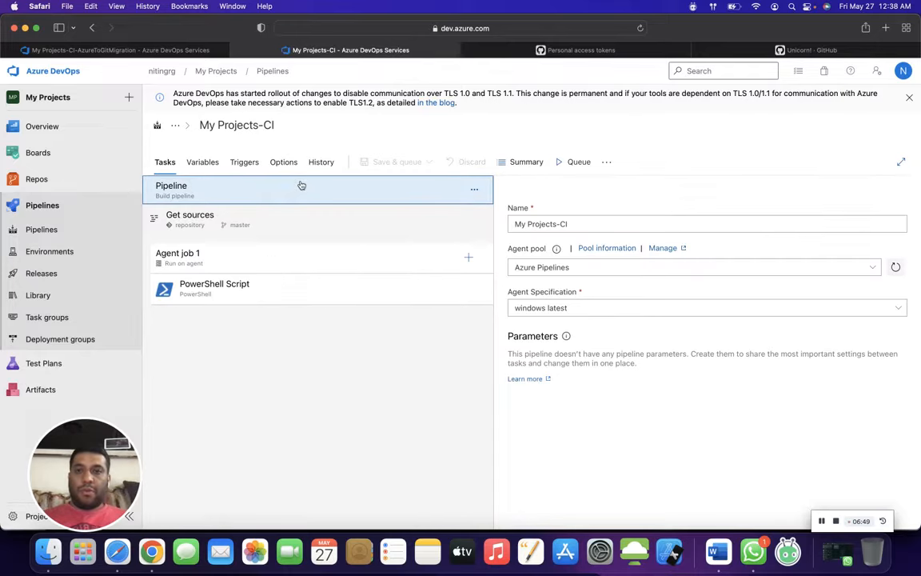
click(577, 161)
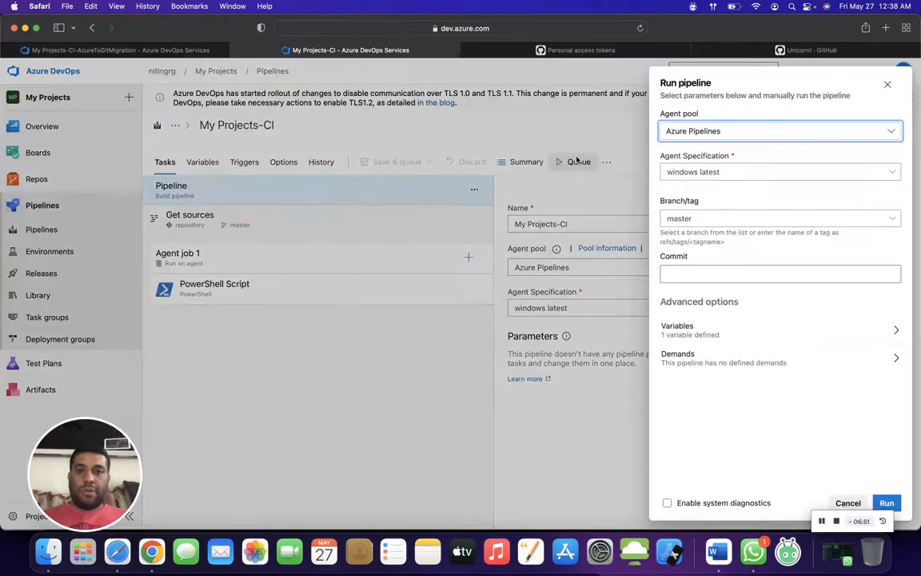
click(848, 503)
click(604, 225)
text(-)
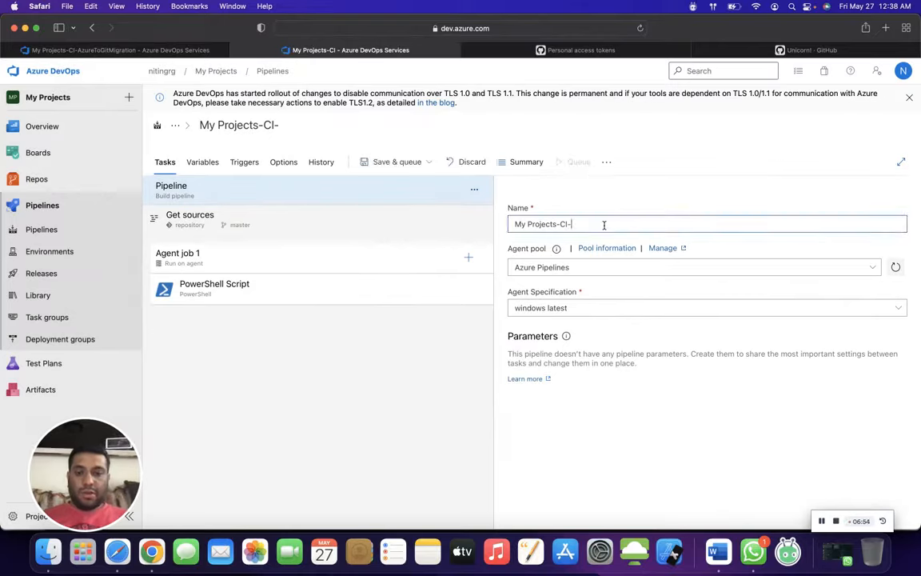
text(GitToAzureSync)
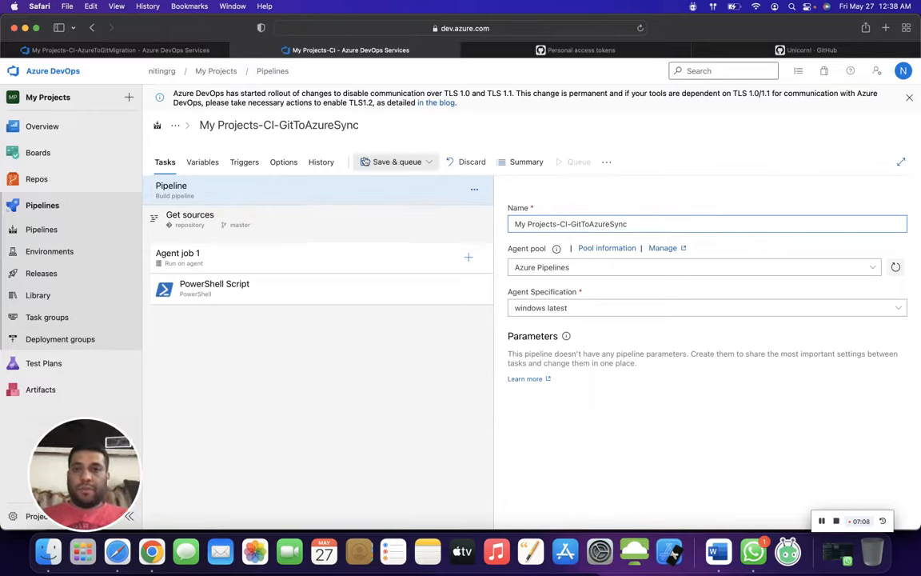
- Save the pipeline with the comment "Run Test" and run it on the master branch with the windows latest agent
click(397, 162)
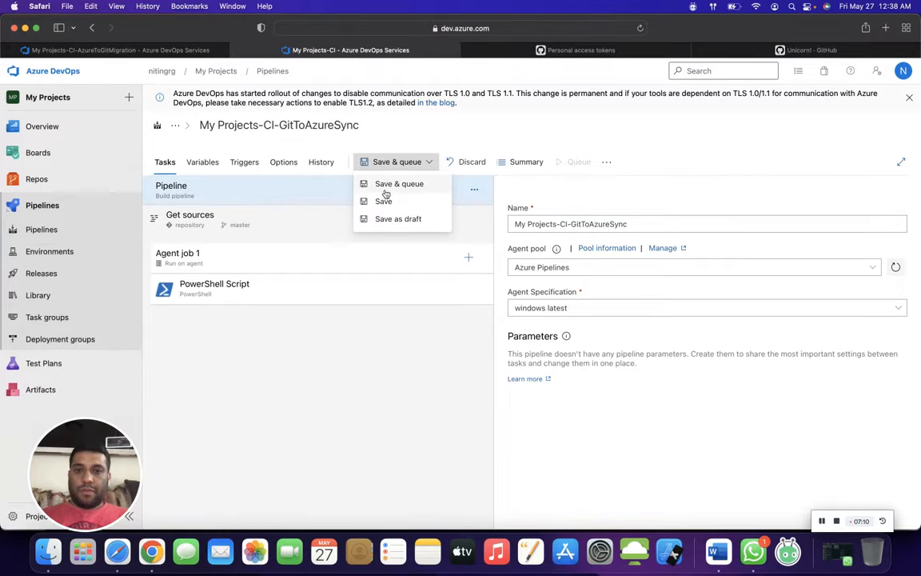
click(377, 184)
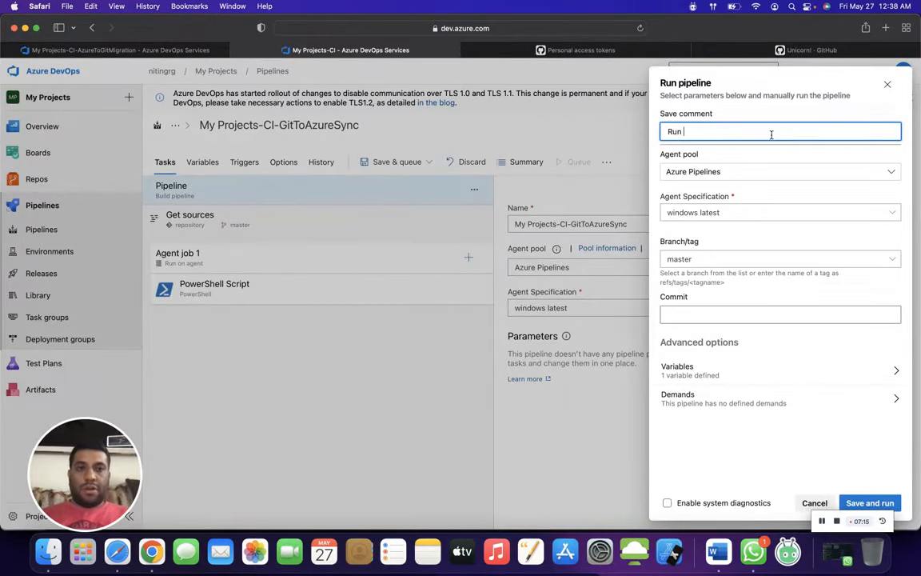
text(Run Test)
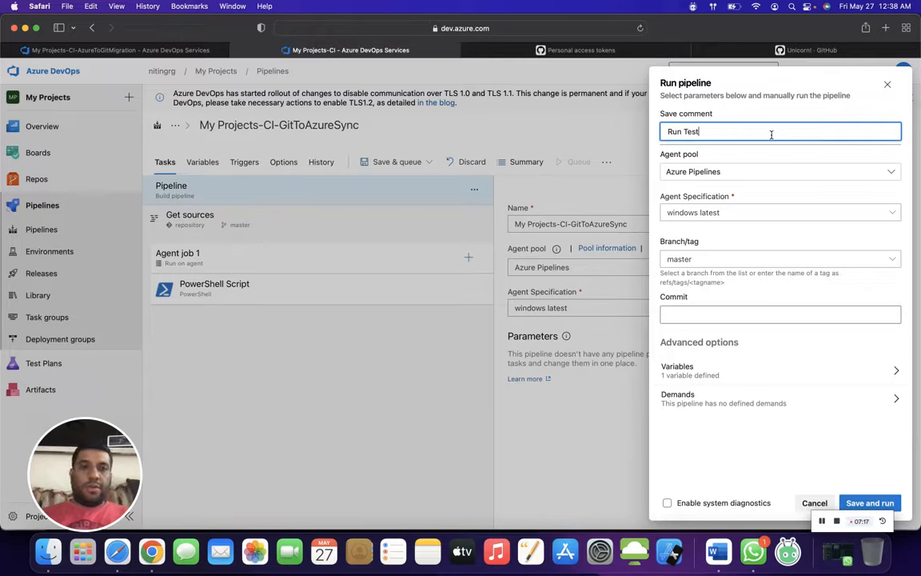
click(883, 503)
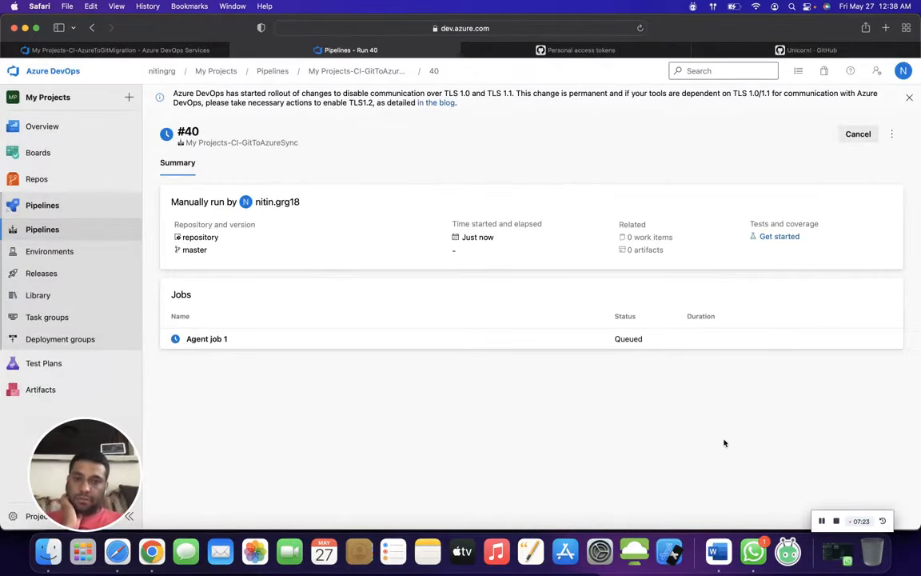
- Inspect the Agent job 1 log and the error summary of the new GitToAzureSync pipeline run
click(574, 342)
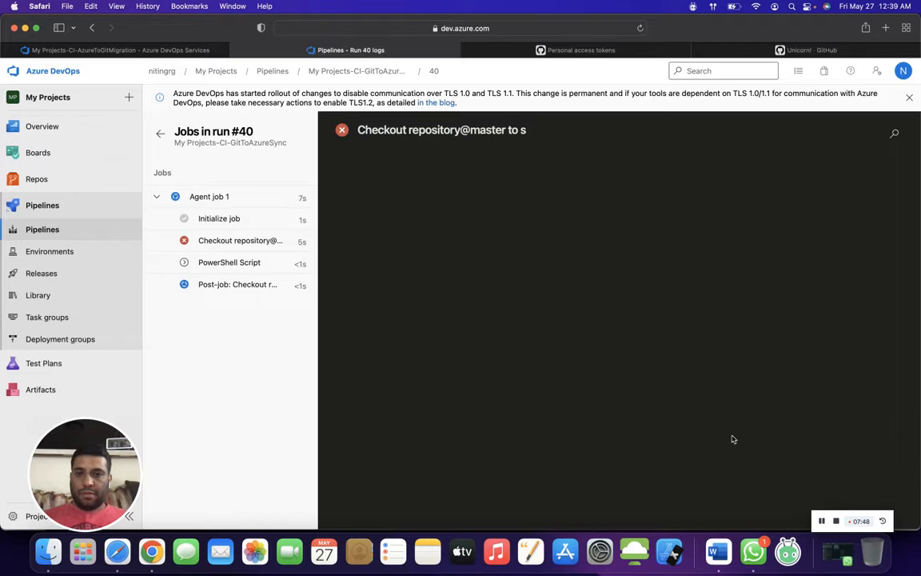
click(822, 521)
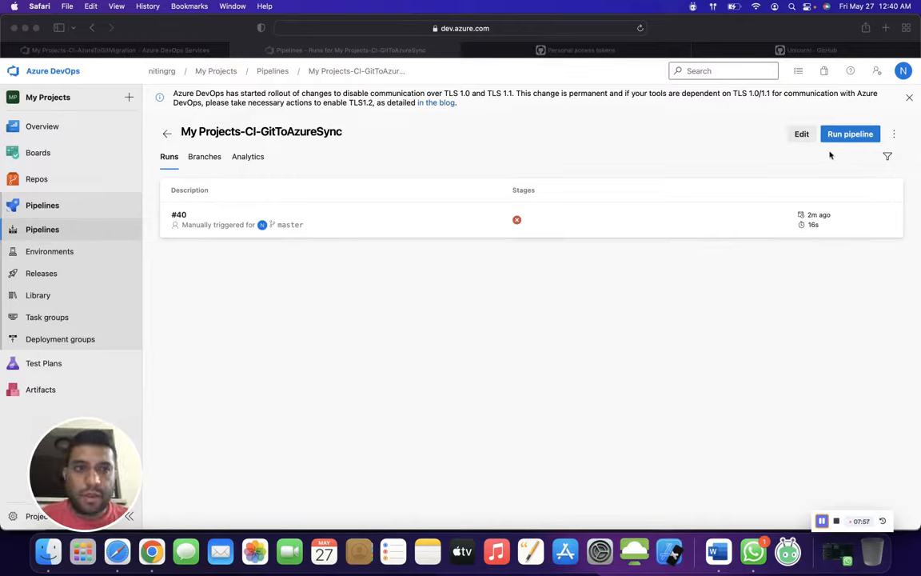
click(804, 136)
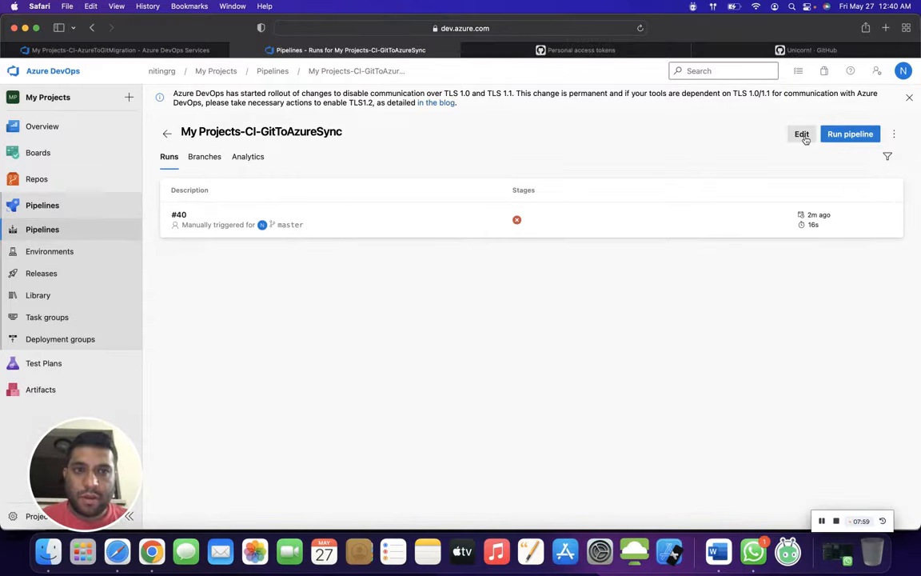
click(737, 222)
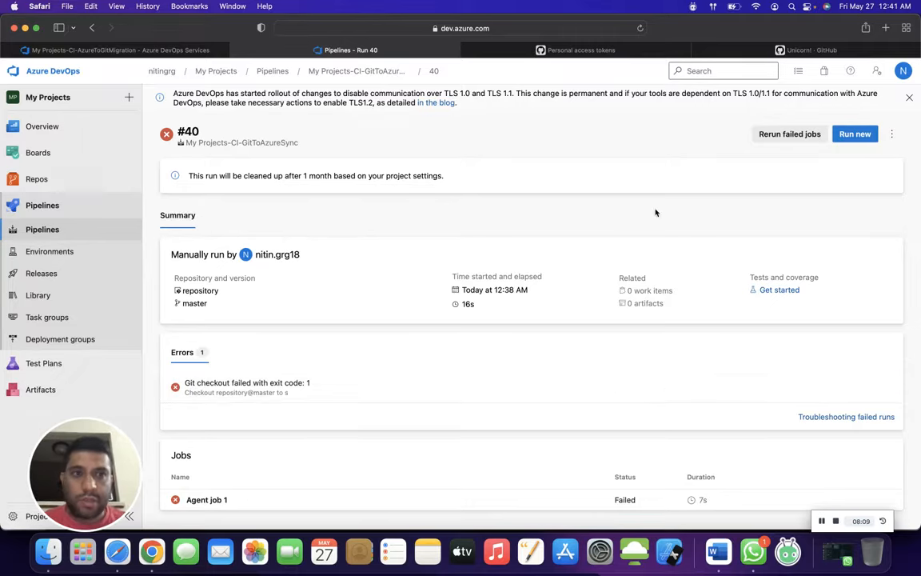
click(91, 29)
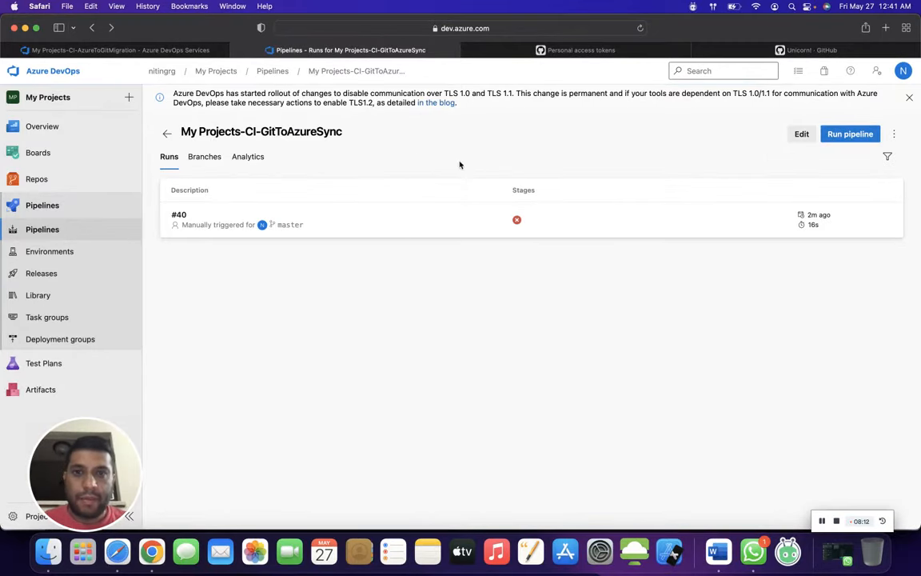
- Edit the My Projects-CI-GitToAzureSync pipeline and set its default branch for manual and scheduled builds to main
click(795, 140)
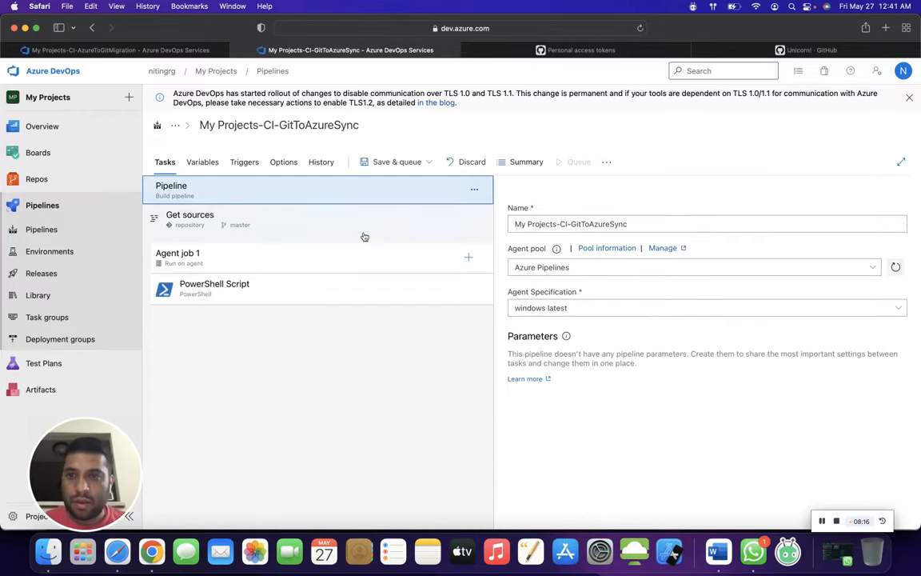
click(332, 216)
click(592, 324)
key(super+a)
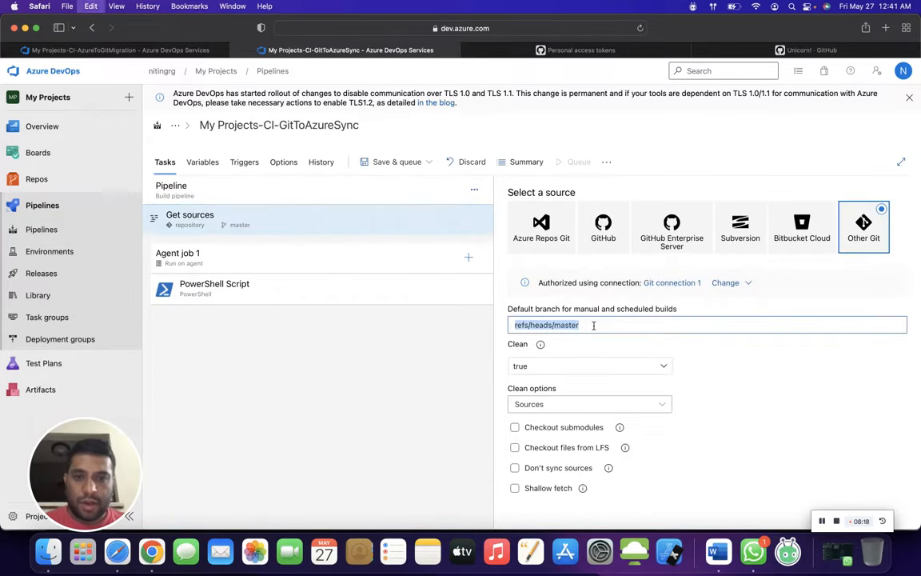
text(main)
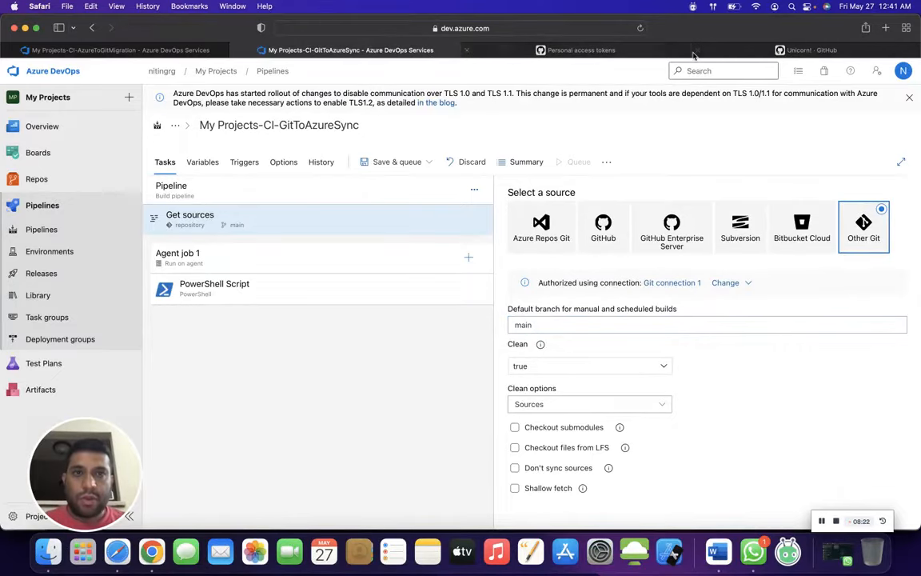
- Check the default branch of the expanse-tracker-app repository on GitHub and the AzureToGitMigration pipeline's variables, and return to the GitToAzureSync pipeline
click(632, 51)
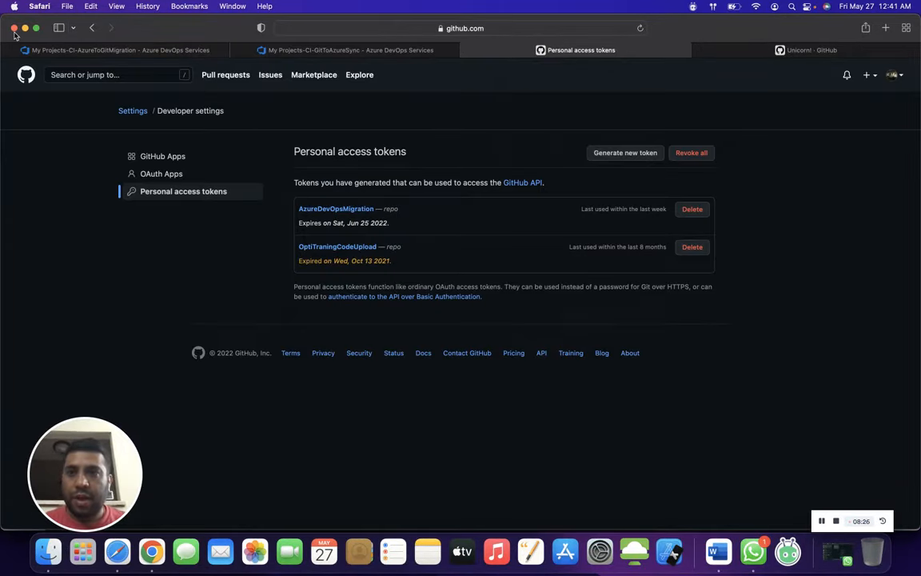
click(92, 28)
click(92, 28)
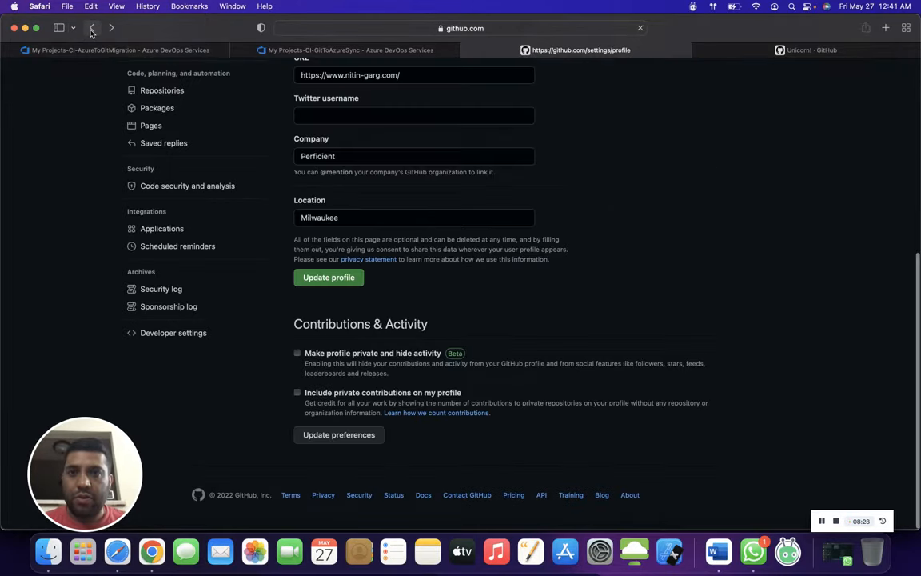
click(92, 28)
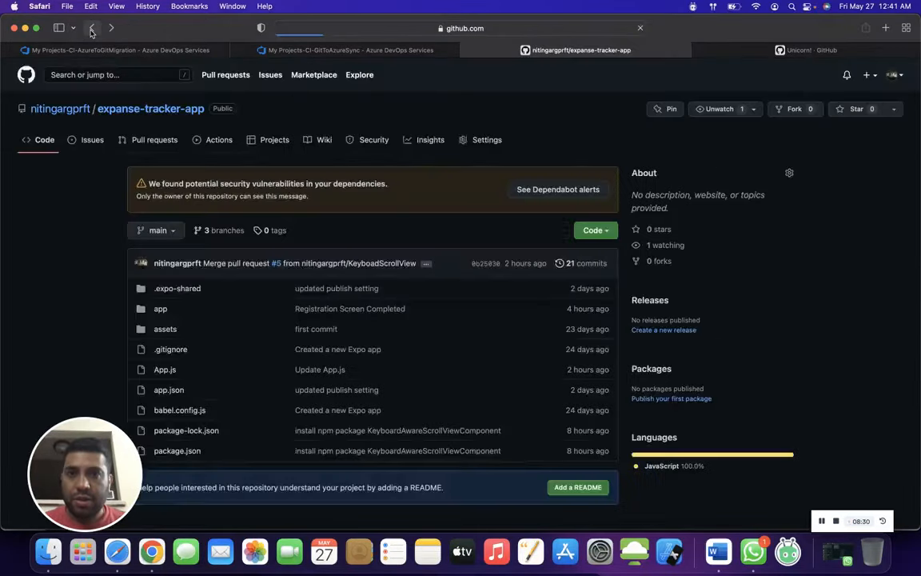
click(176, 49)
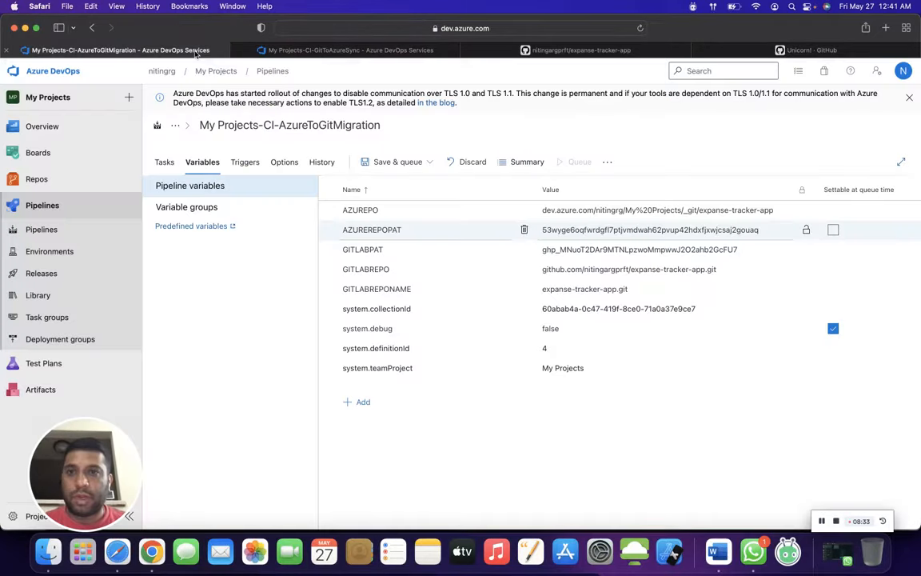
click(416, 51)
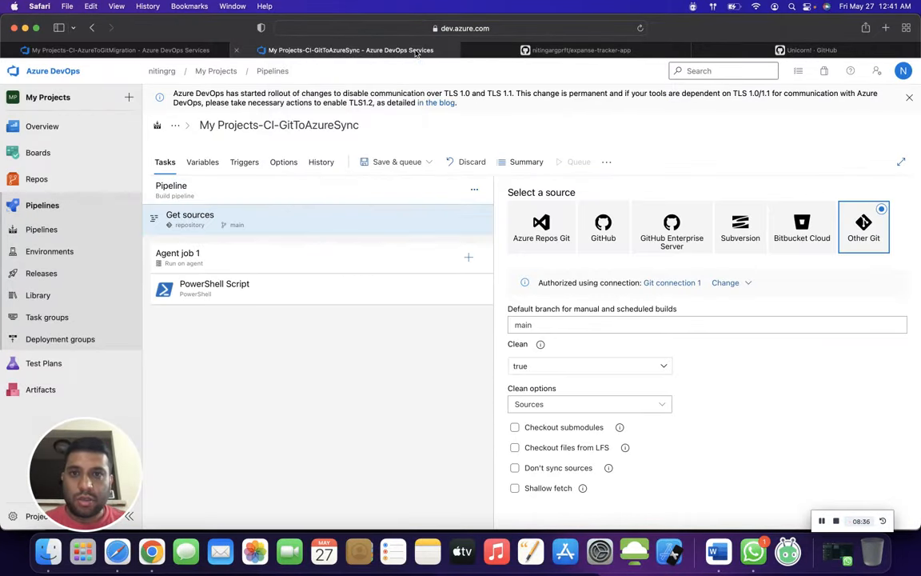
- Save the pipeline with the comment "Test Run 2" and run it on the main branch with the windows latest agent
click(391, 162)
click(398, 184)
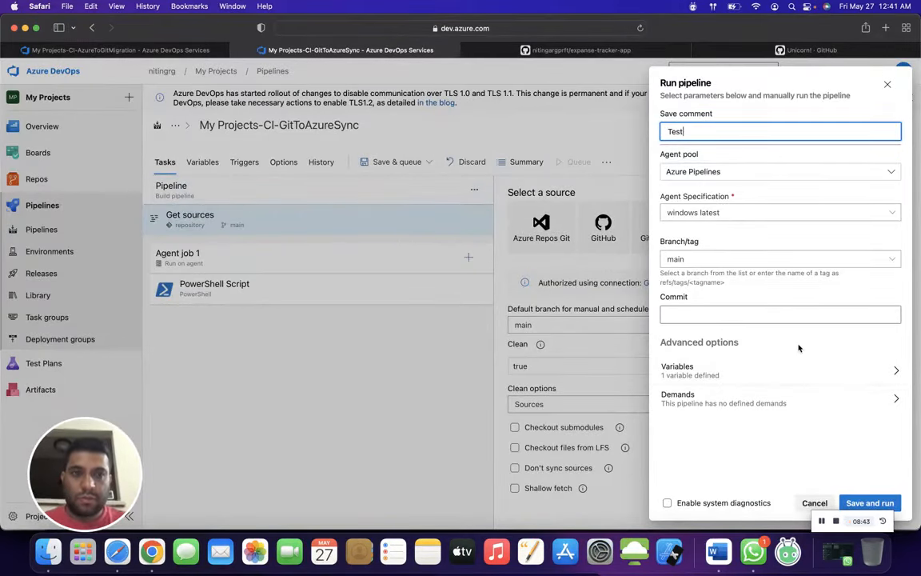
text(Test Run 2)
click(892, 502)
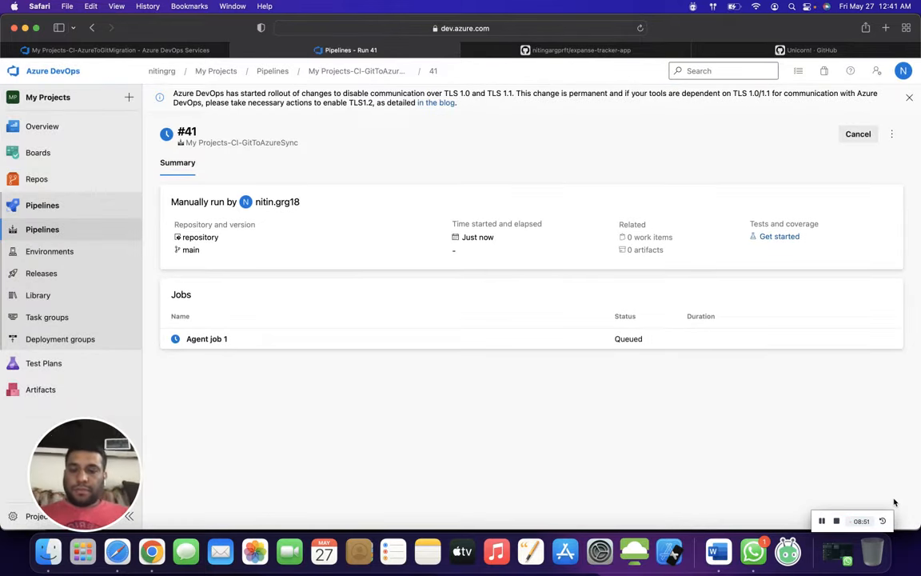
- Examine the PowerShell Script log of Agent job 1 and copy the variable name GITLABREPONAME from its Set-Location line
click(536, 347)
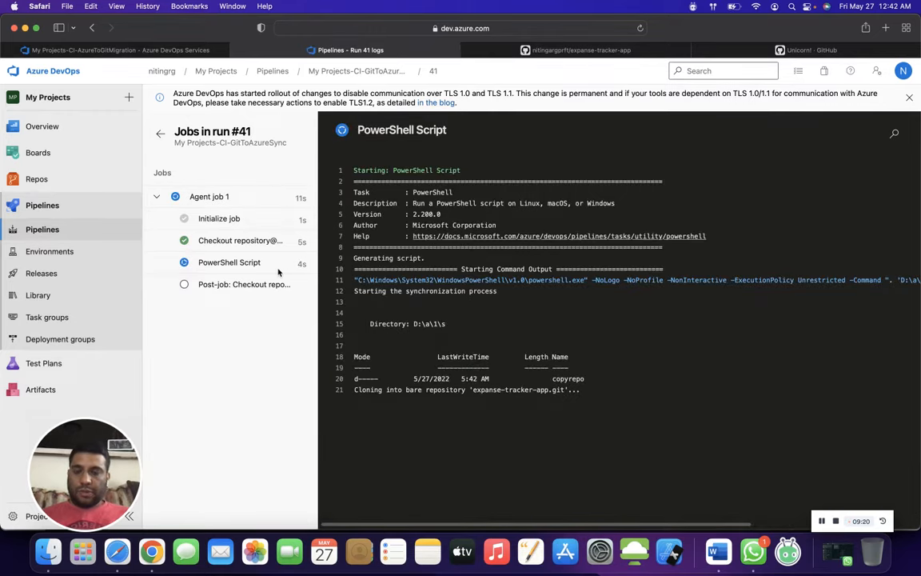
click(236, 266)
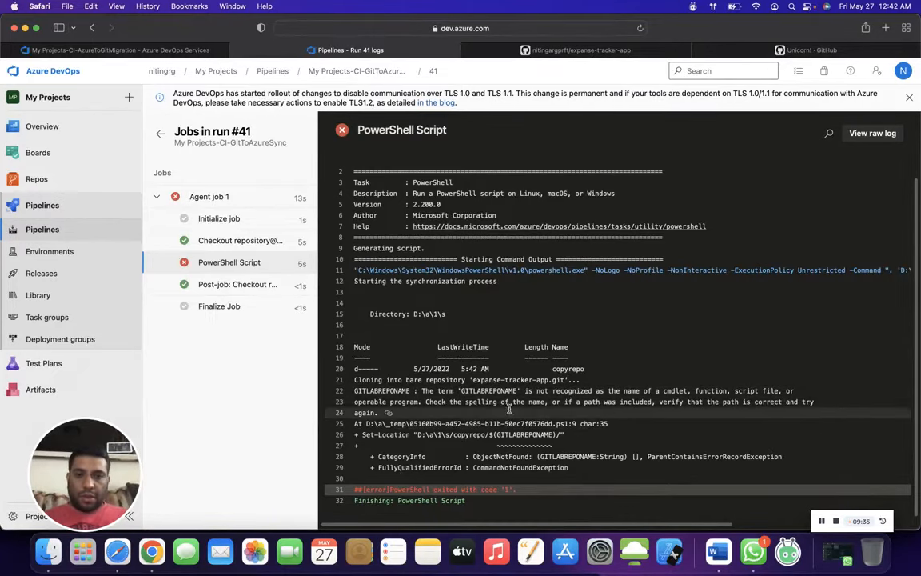
double_click(481, 392)
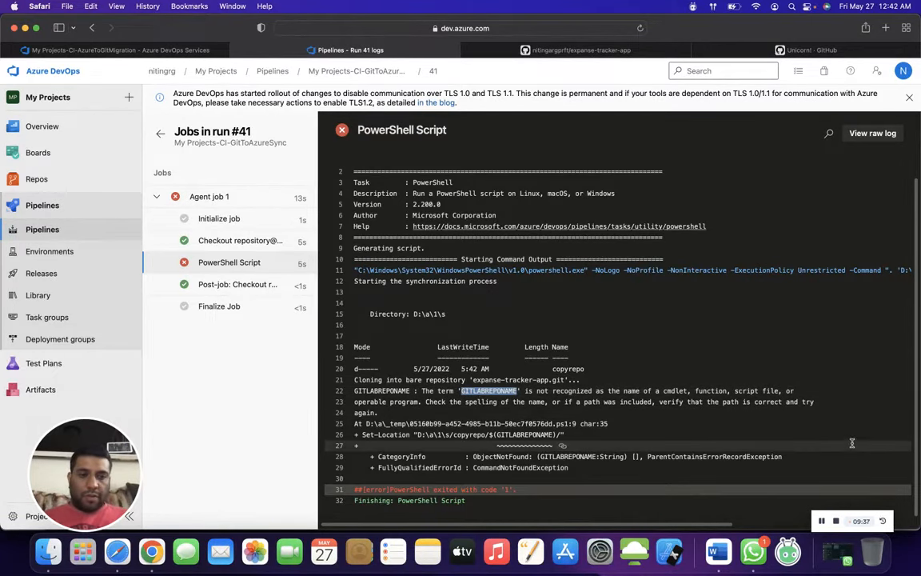
click(822, 521)
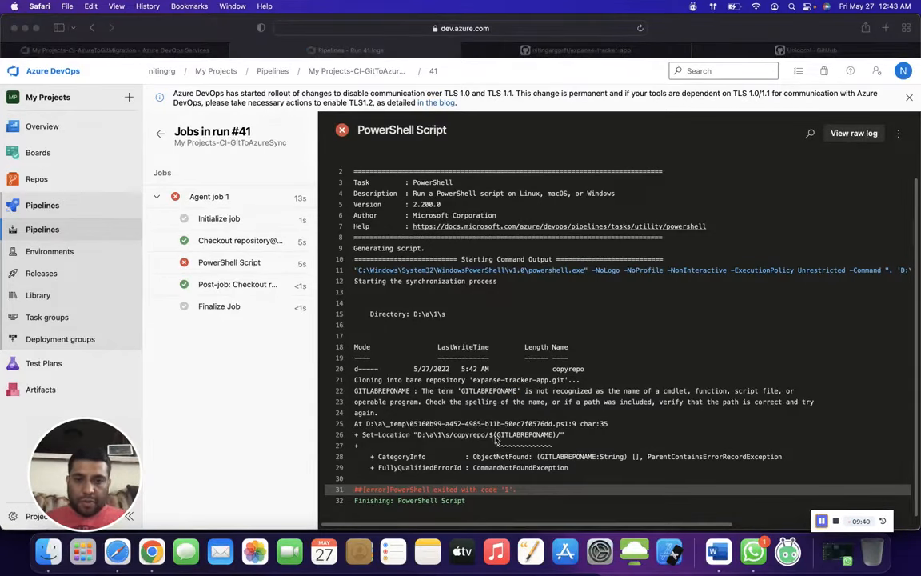
click(499, 439)
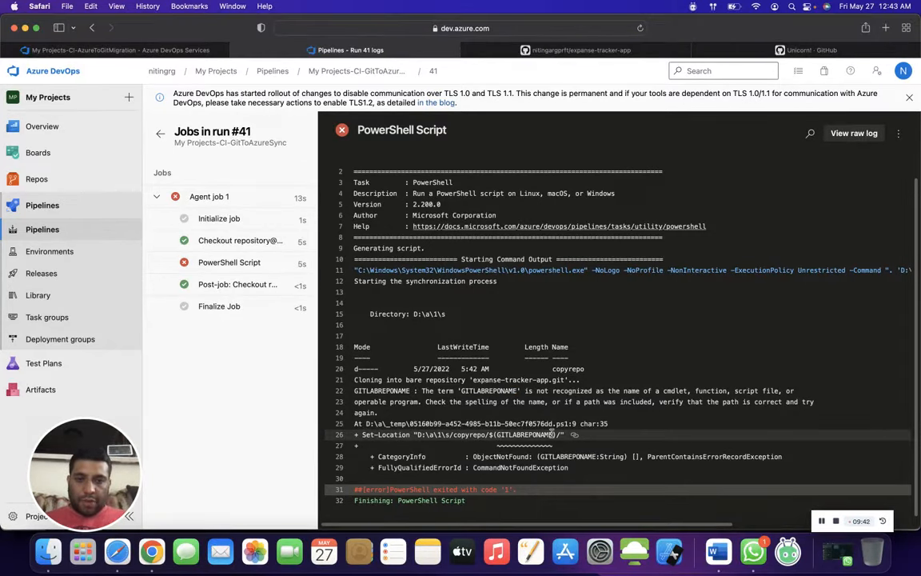
drag(554, 434, 498, 438)
key(super+c)
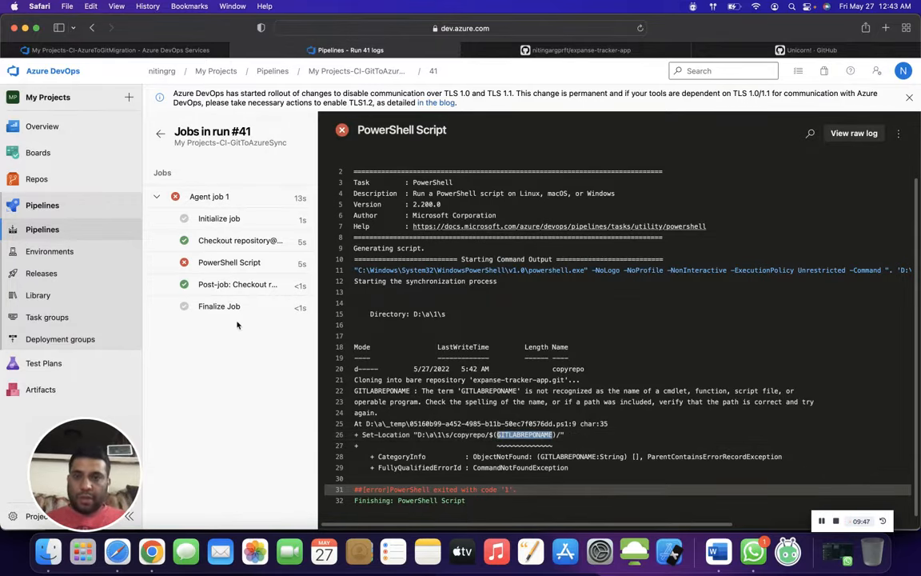
- Reopen the My Projects-CI-GitToAzureSync pipeline for editing and add a pipeline variable named GITLABREPONAME
click(84, 205)
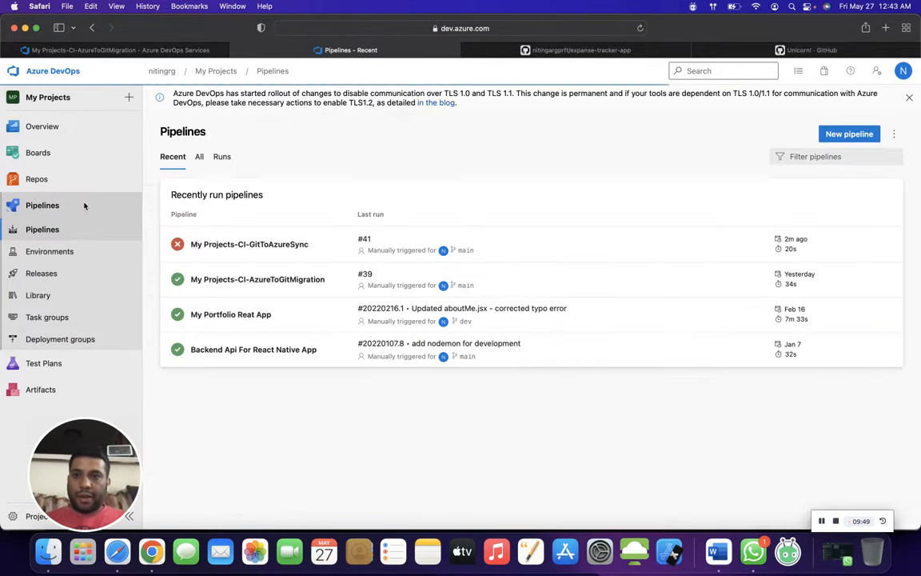
click(254, 246)
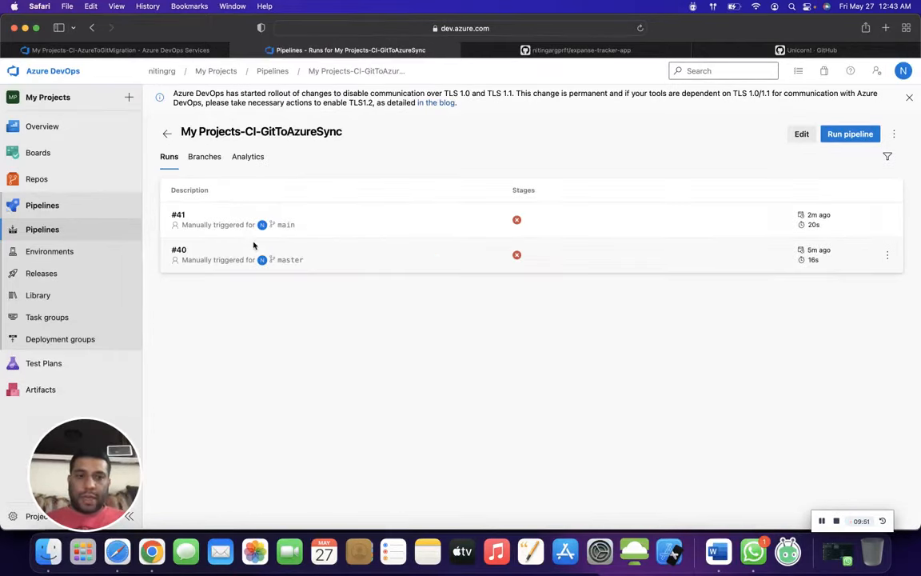
click(806, 138)
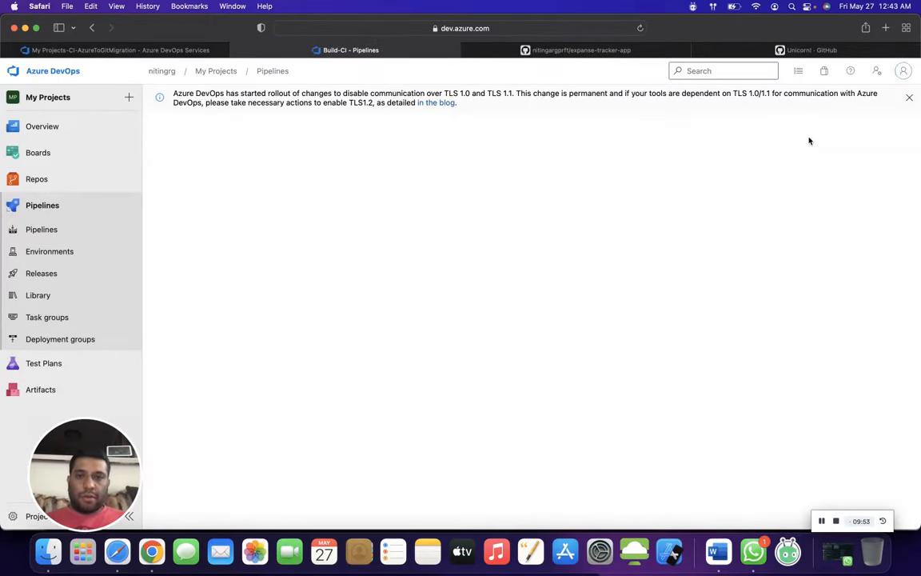
click(202, 163)
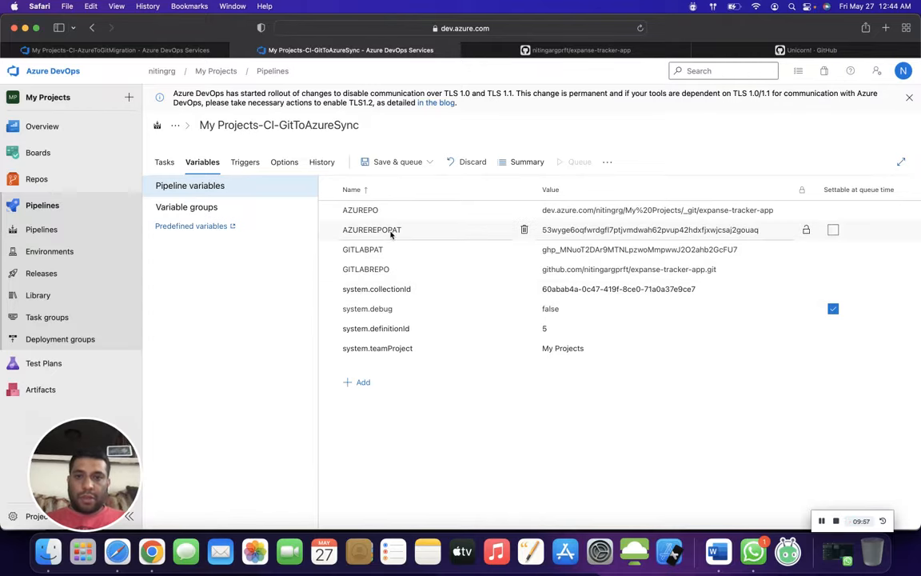
click(364, 382)
key(super+v)
click(556, 370)
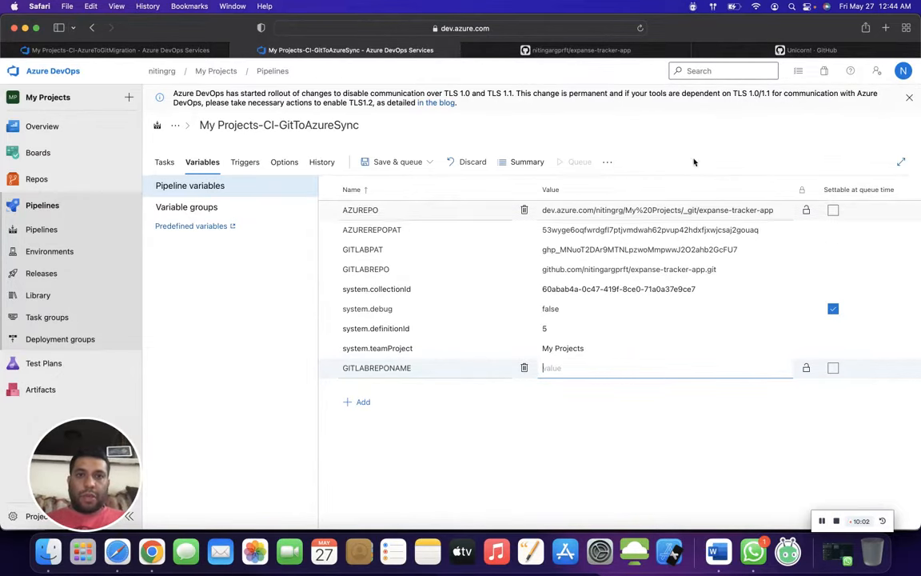
- Copy the repository's HTTPS clone URL from GitHub into the GITLABREPONAME value and trim it to expanse-tracker-app.git
click(608, 49)
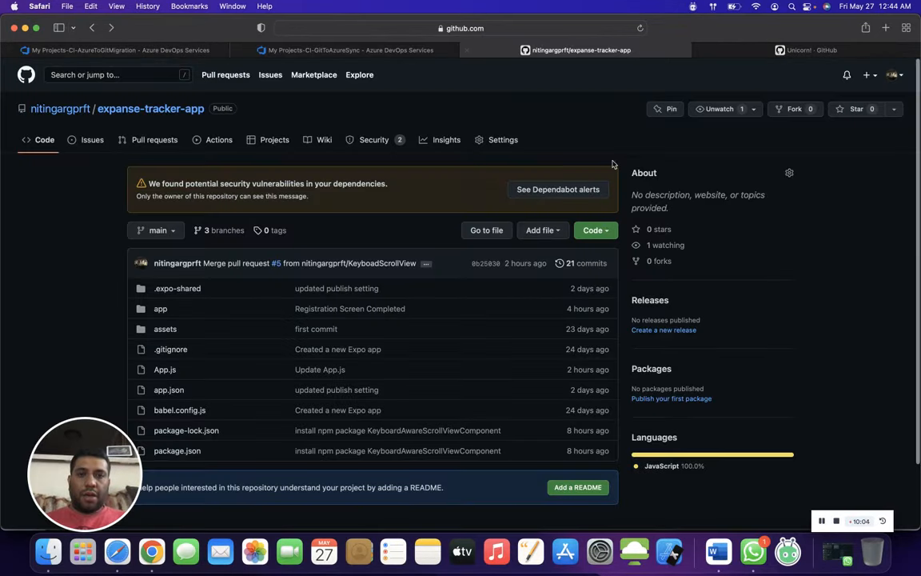
click(591, 231)
click(540, 308)
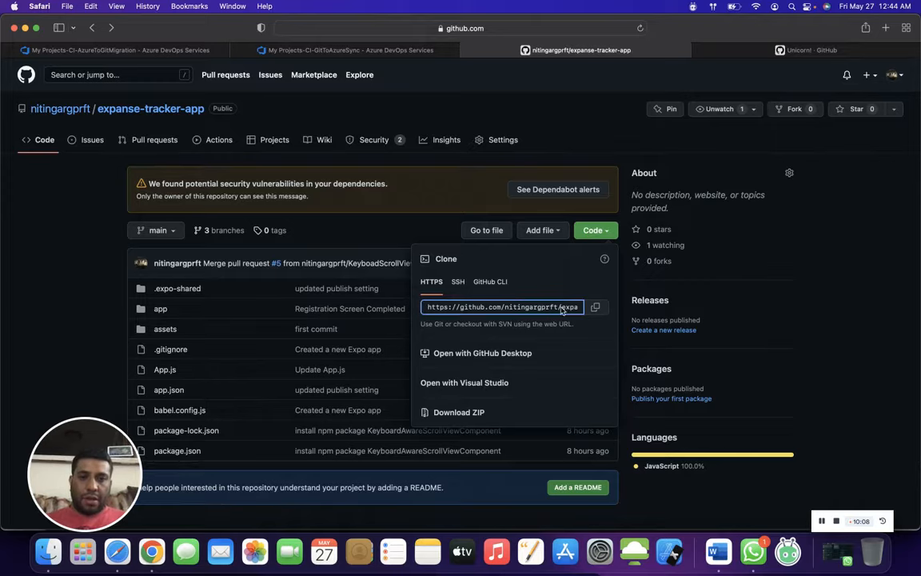
click(594, 307)
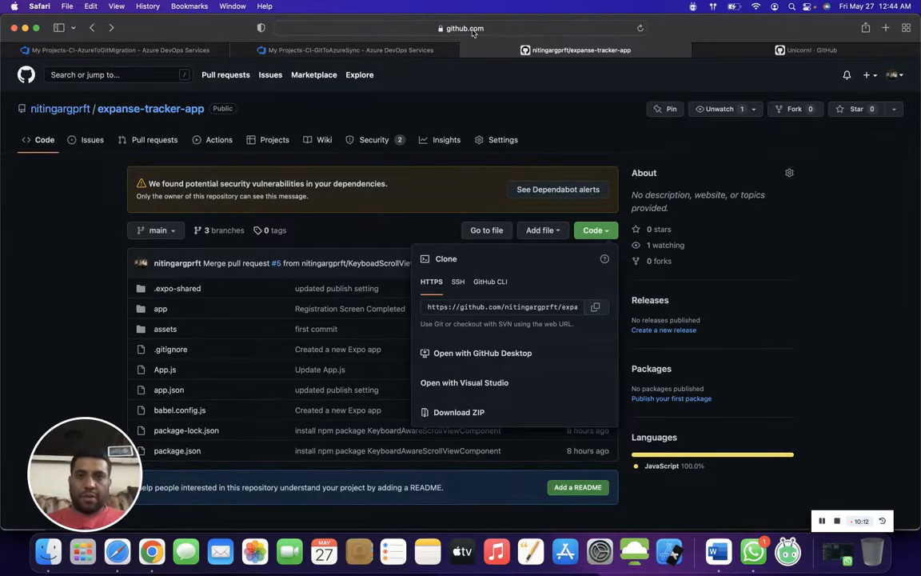
click(271, 48)
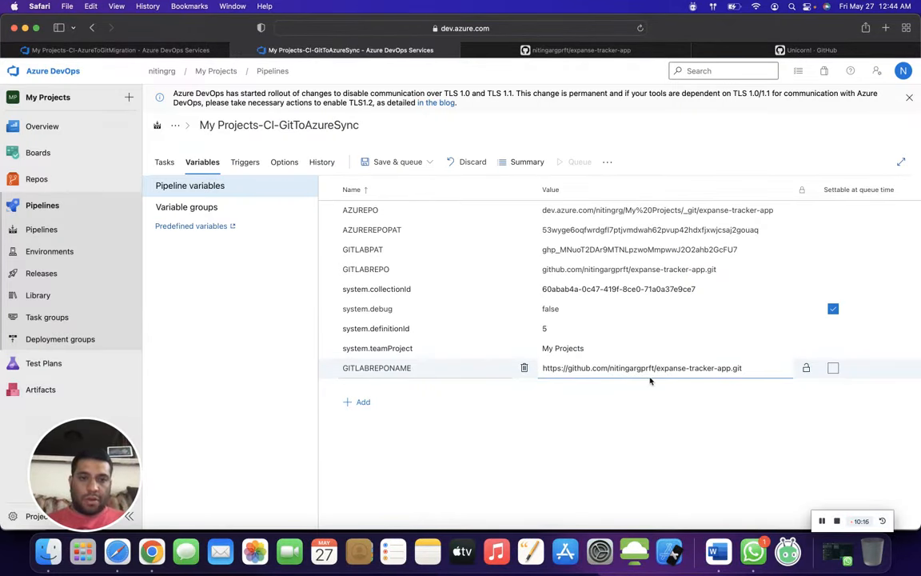
drag(656, 368, 743, 368)
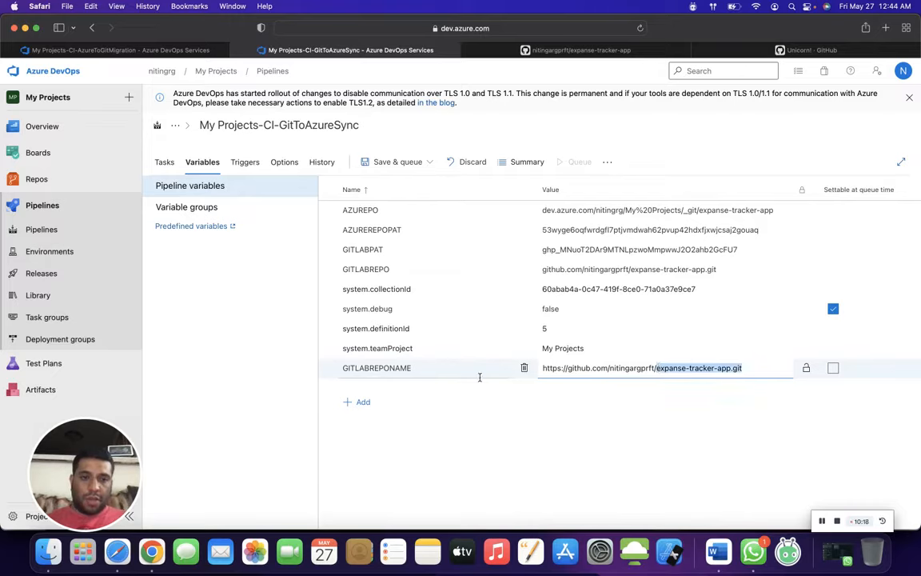
drag(479, 377, 481, 367)
key(BackSpace)
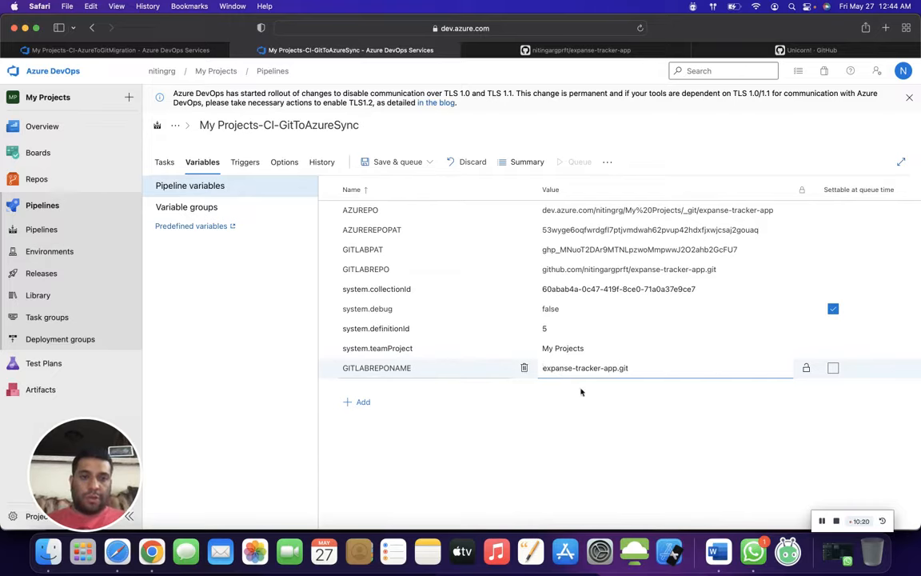
click(607, 453)
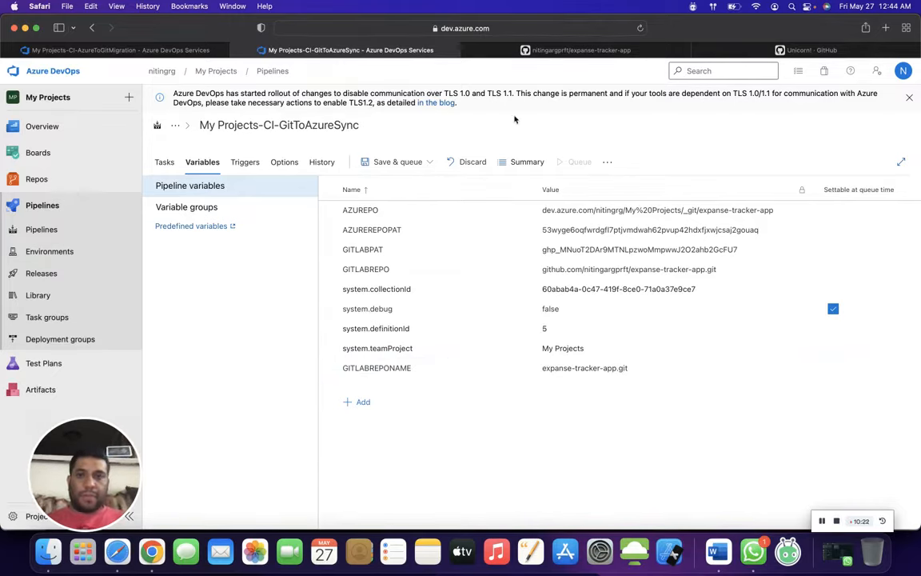
- Save the pipeline with the comment "Run Test 3" and run it on the main branch with the windows latest agent
click(392, 161)
click(395, 184)
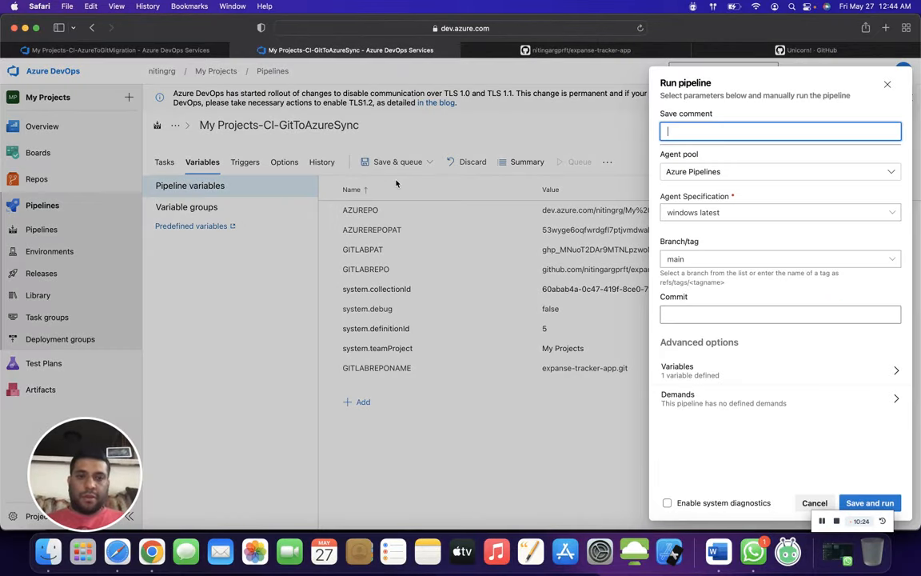
text(Ru)
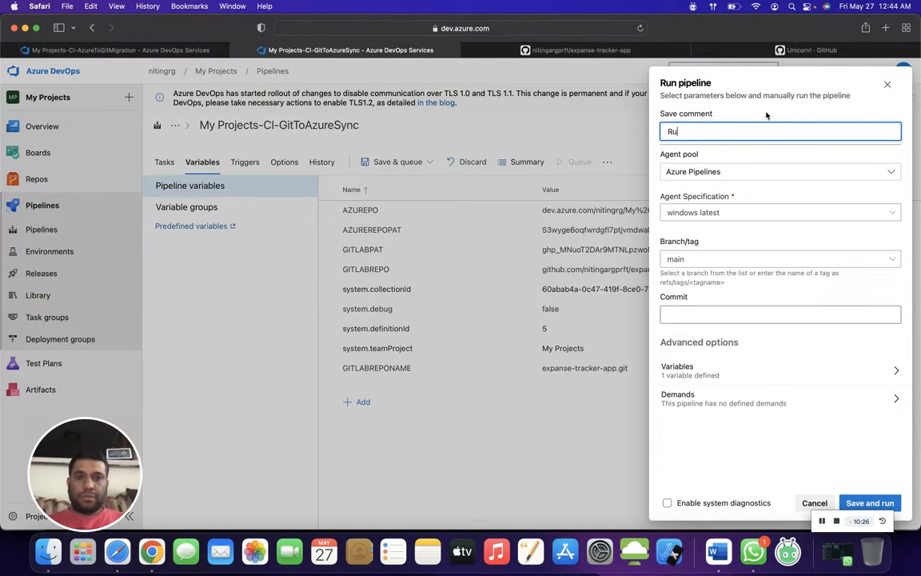
text(n Test )
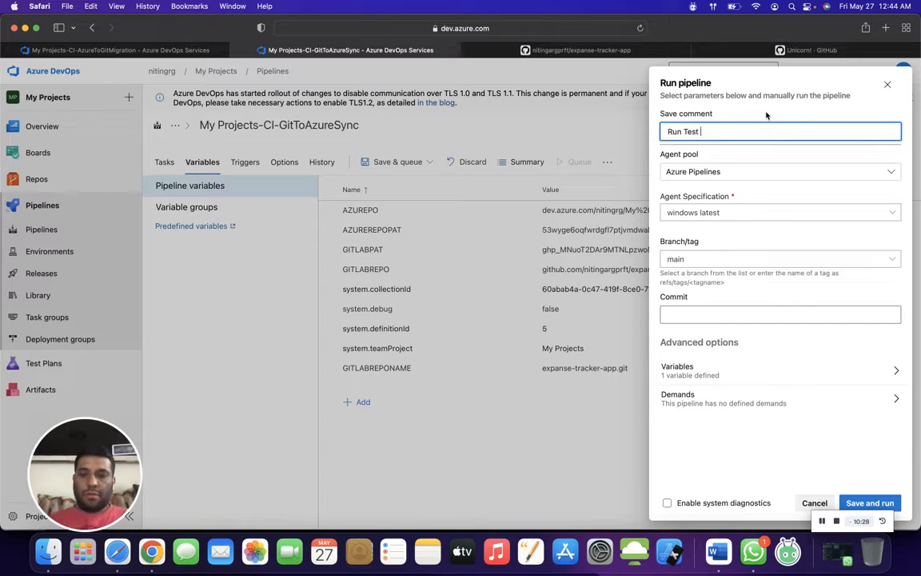
text(3)
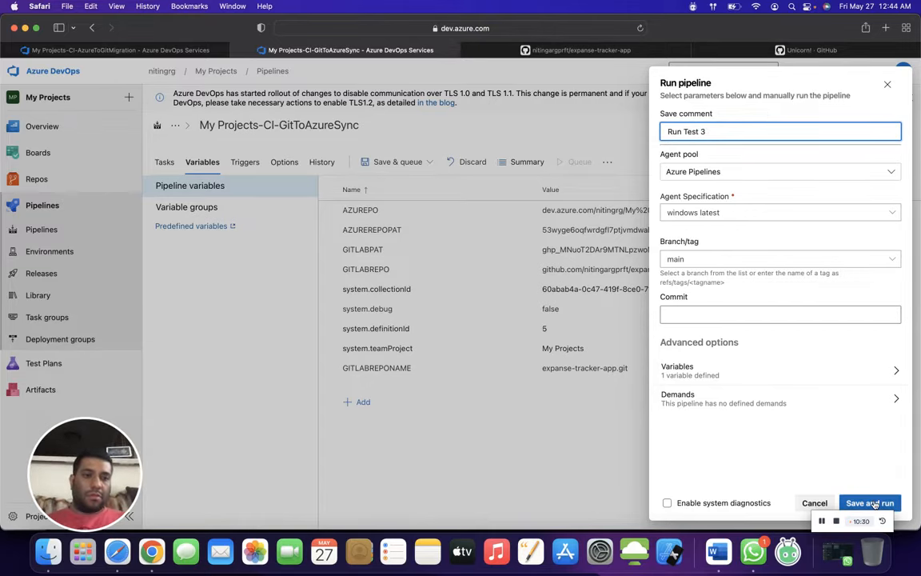
click(873, 503)
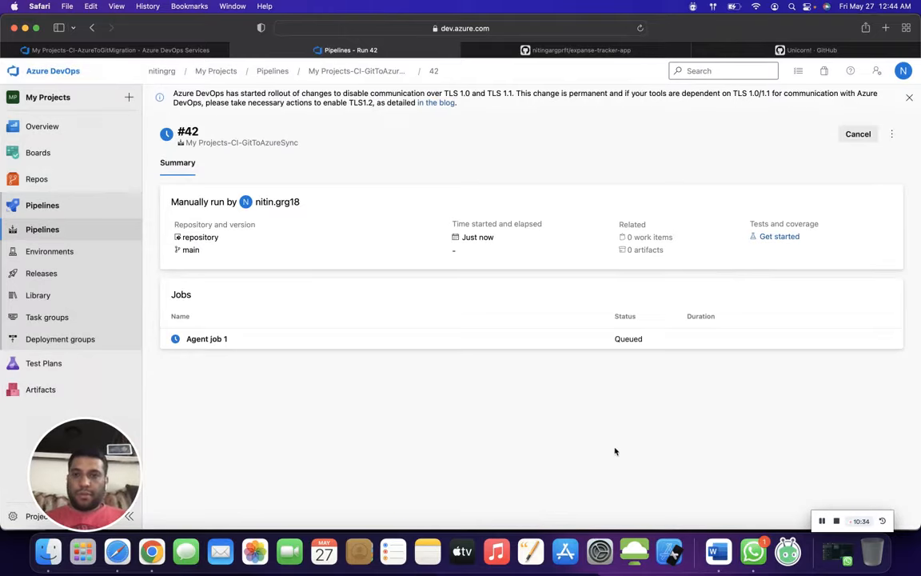
- Review the Agent job 1 log of the new run and open the expanse-tracker-app files in Azure Repos
click(485, 344)
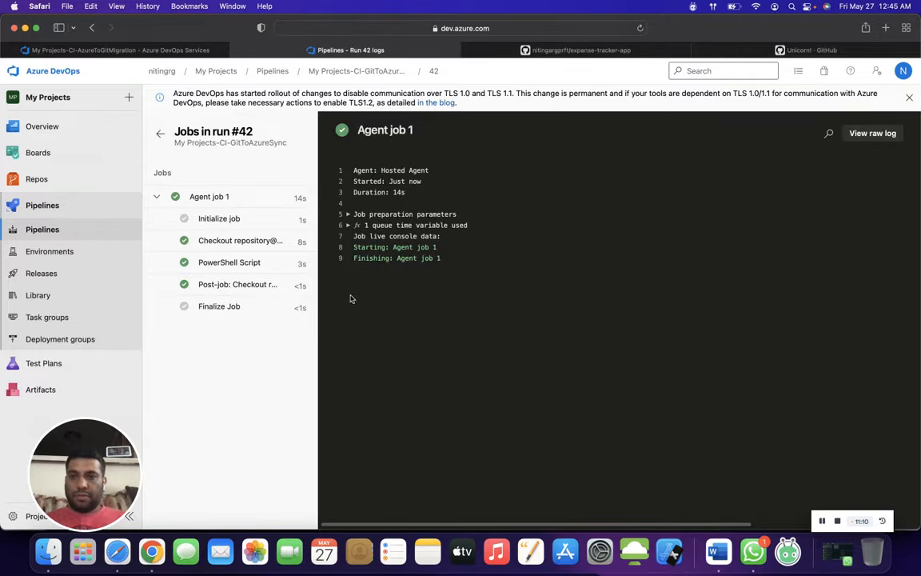
click(49, 180)
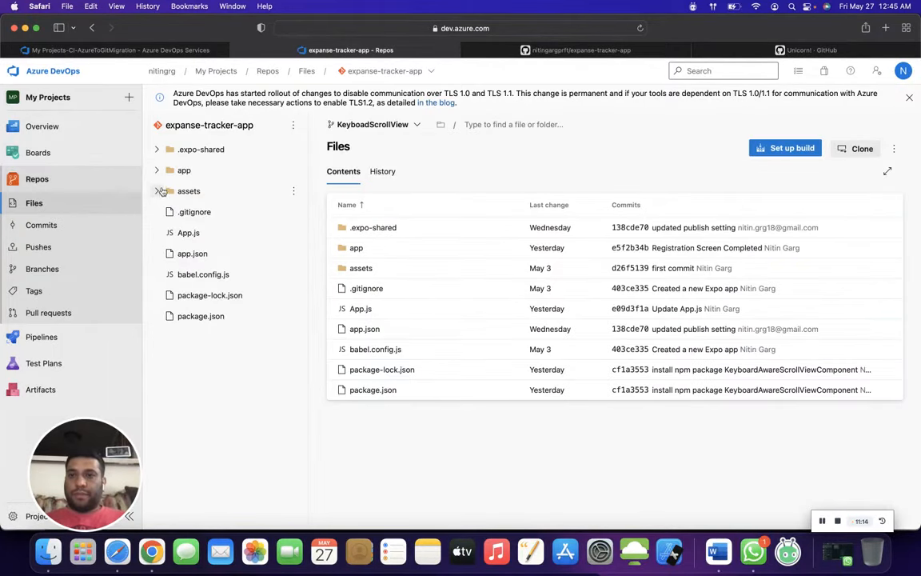
- Open App.js from the expanse-tracker-app repository in Azure Repos and examine which screen component it renders
click(157, 171)
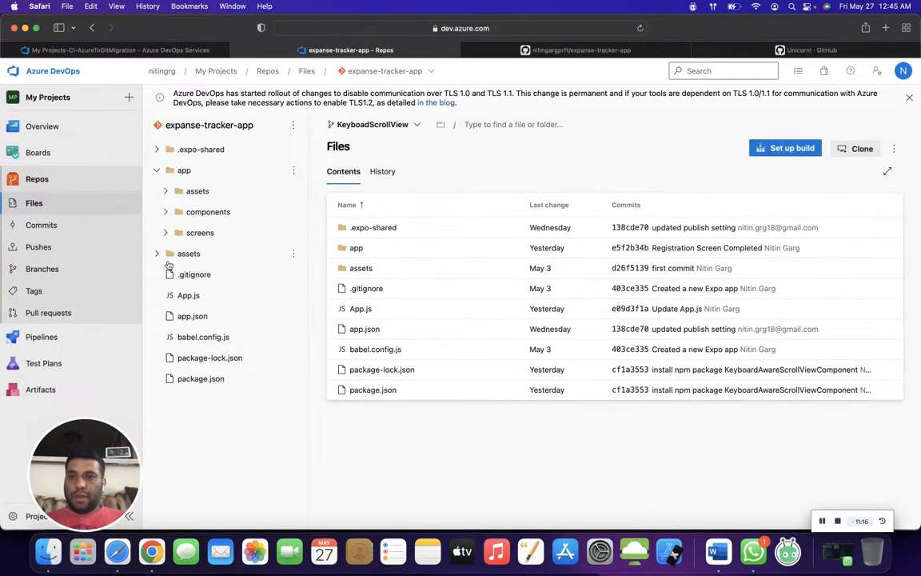
click(188, 295)
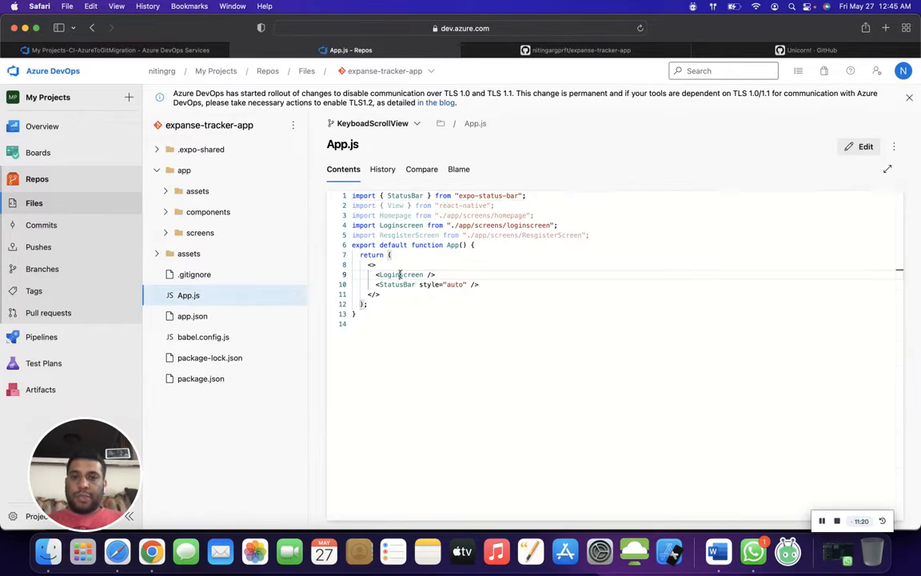
double_click(401, 274)
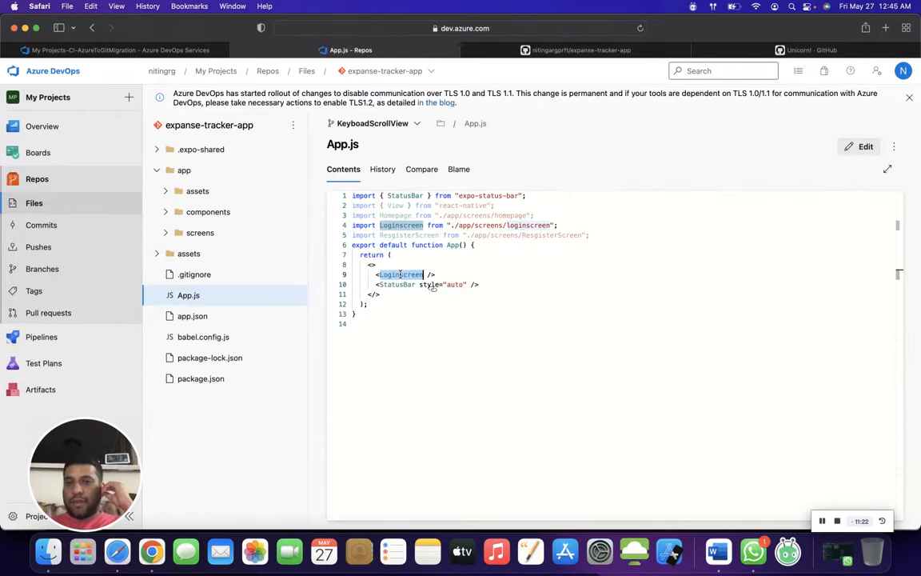
drag(374, 275, 448, 272)
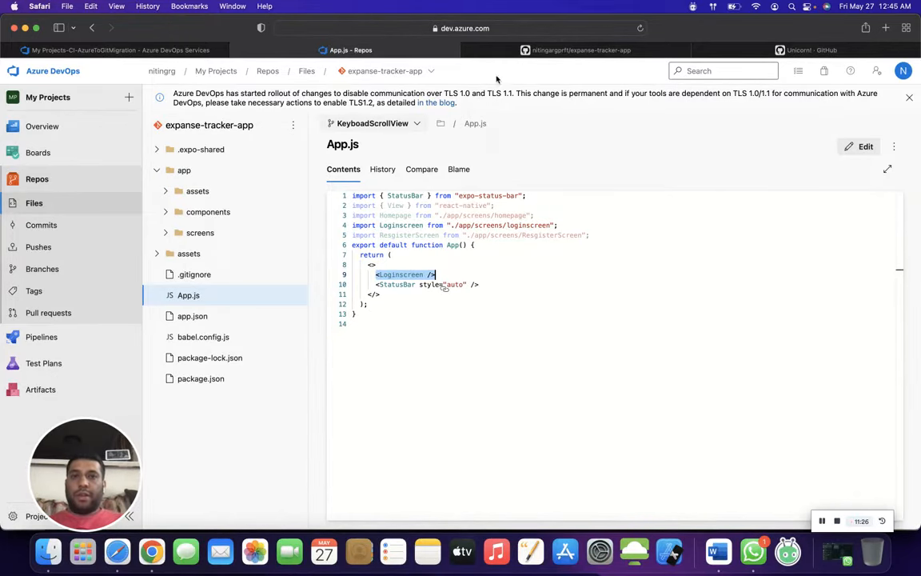
- Open App.js on GitHub's main branch for editing and replace the rendered Loginscreen component with ResgisterScreen
click(548, 51)
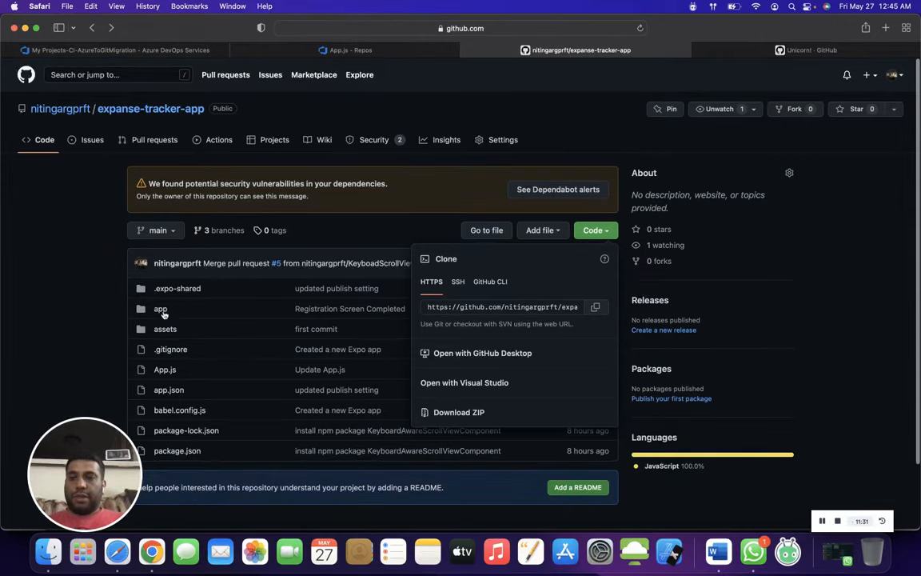
click(162, 314)
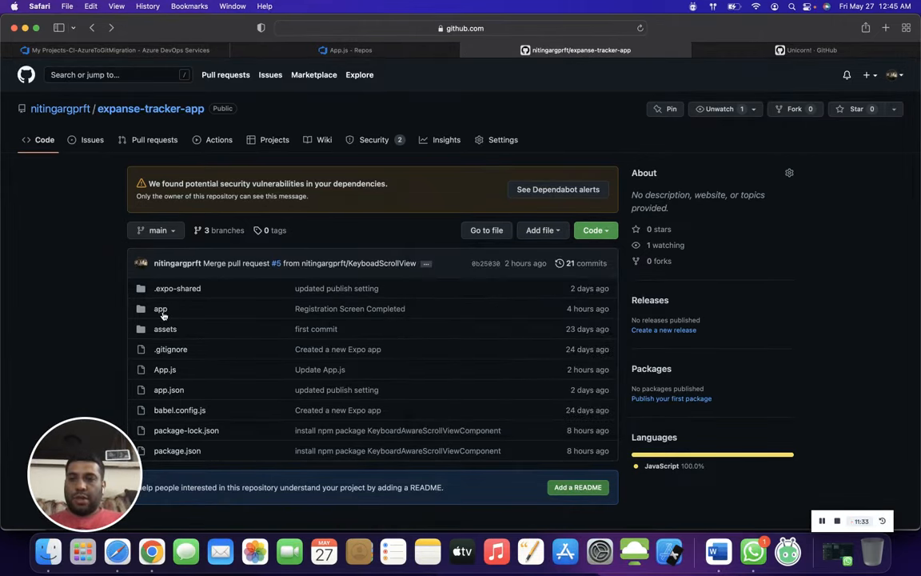
click(164, 370)
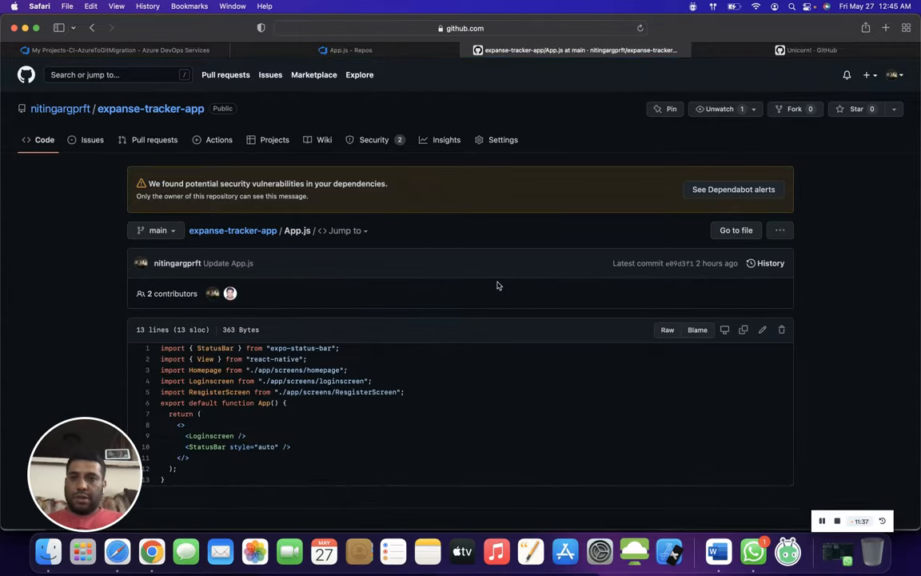
click(762, 331)
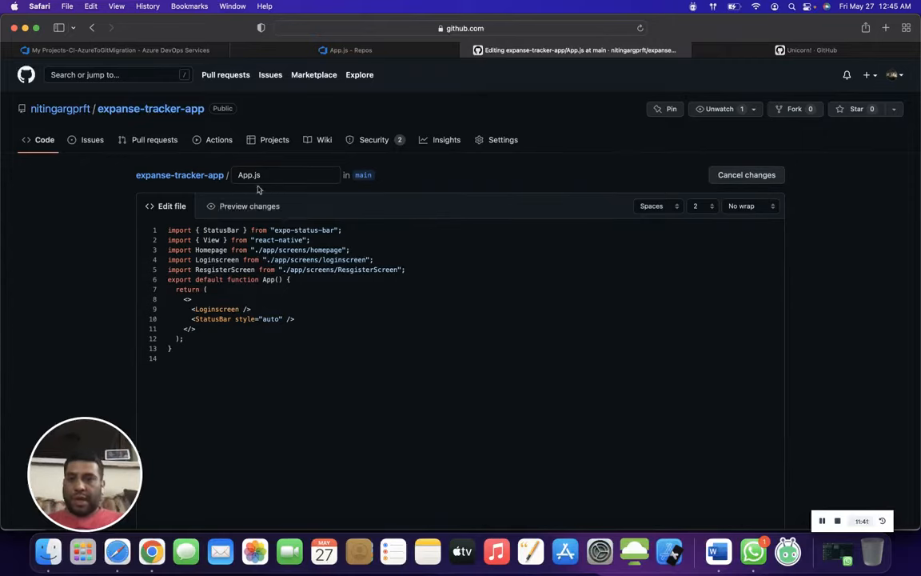
double_click(236, 271)
double_click(228, 310)
key(super+v)
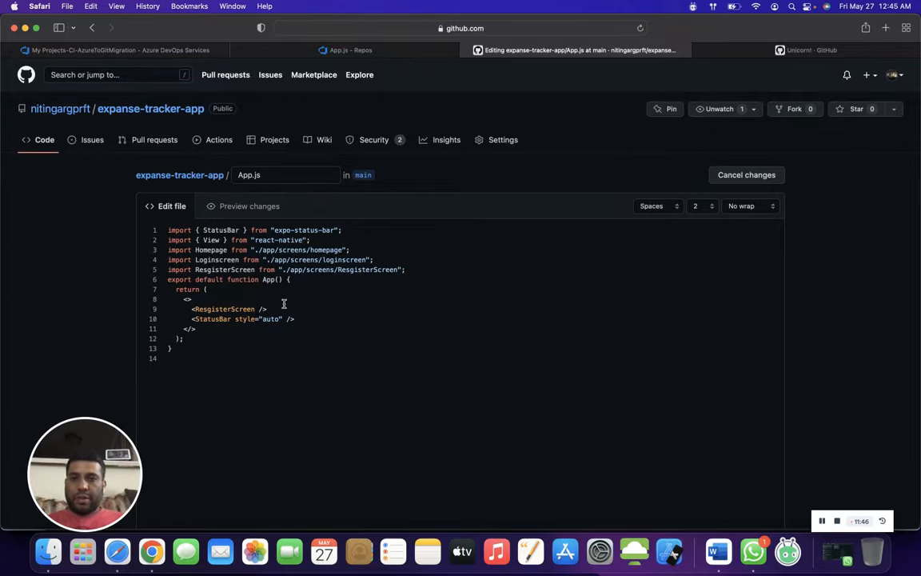
- Review the App.js edit and commit it directly to the main branch with the default commit message
scroll(283, 304, down, 10)
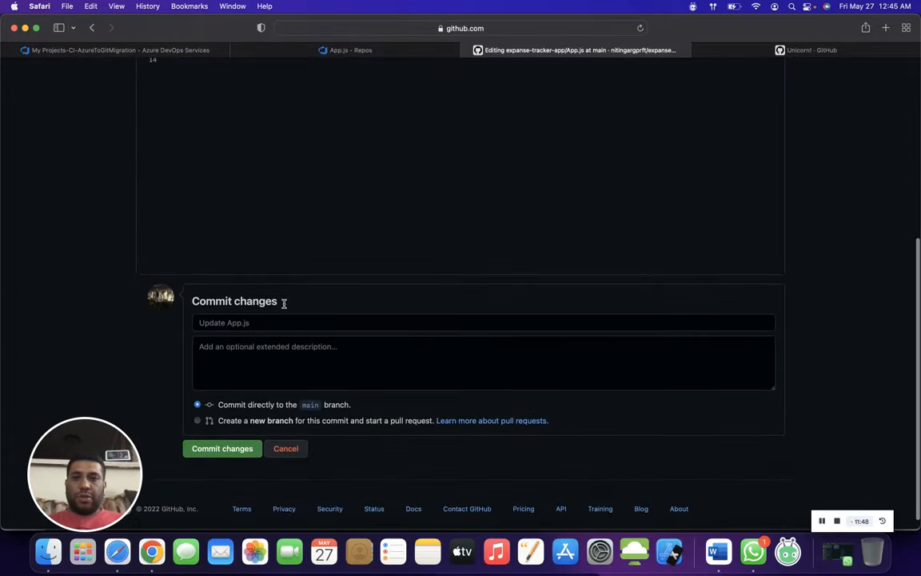
scroll(286, 238, up, 5)
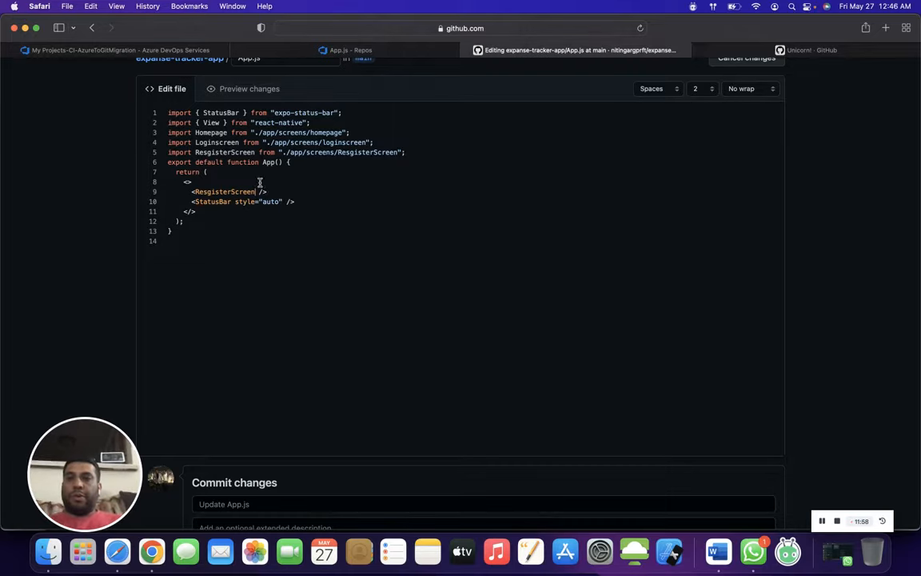
scroll(299, 279, down, 5)
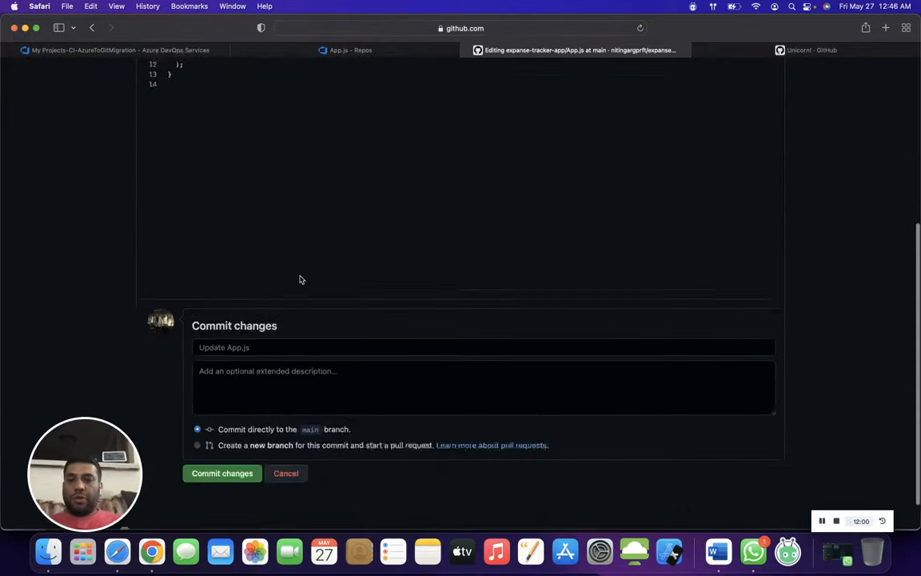
scroll(299, 278, up, 10)
scroll(299, 275, down, 5)
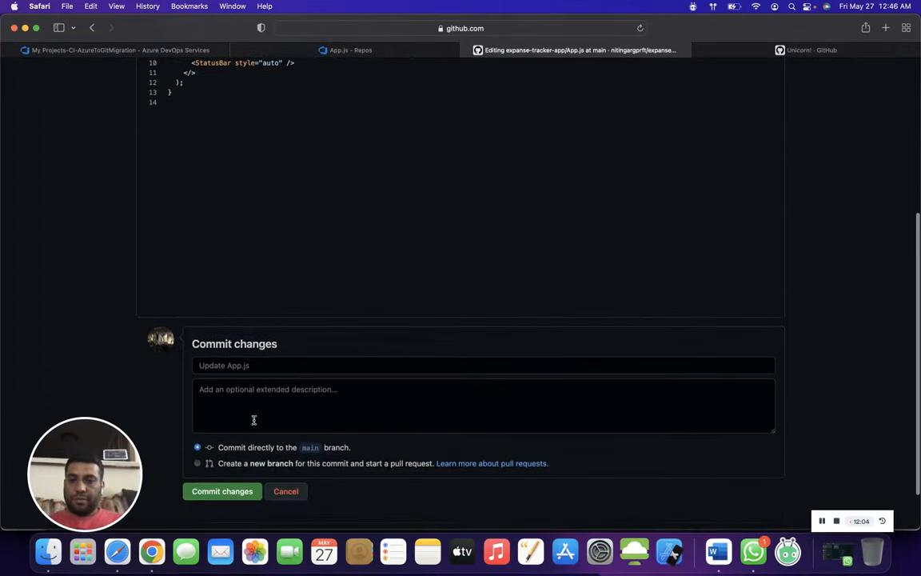
click(228, 491)
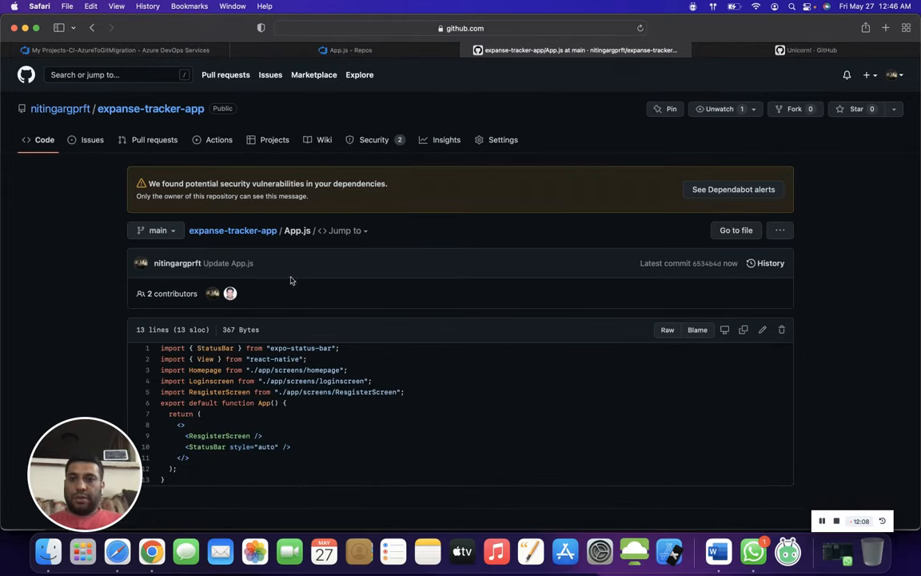
- Reopen the committed App.js on GitHub and compare its rendered component with the App.js copy in Azure Repos
click(141, 141)
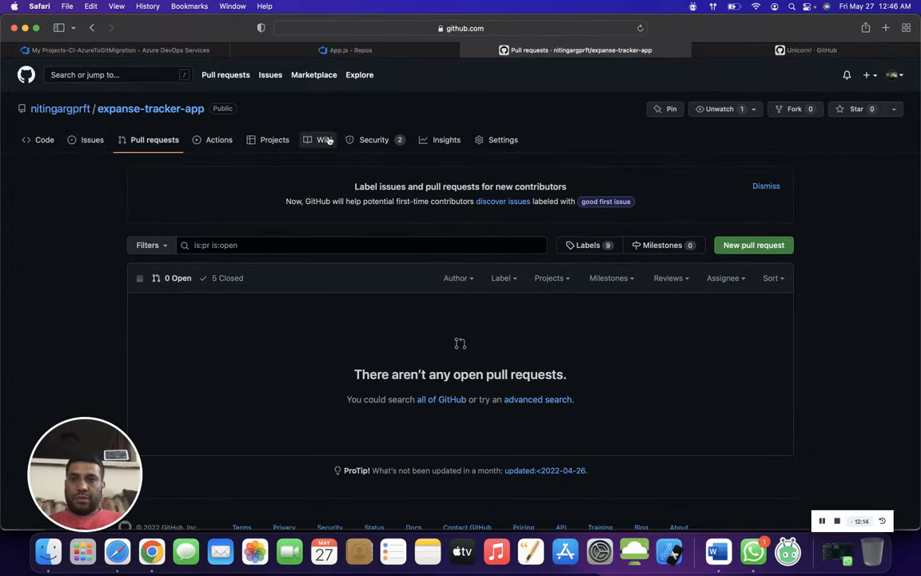
click(48, 140)
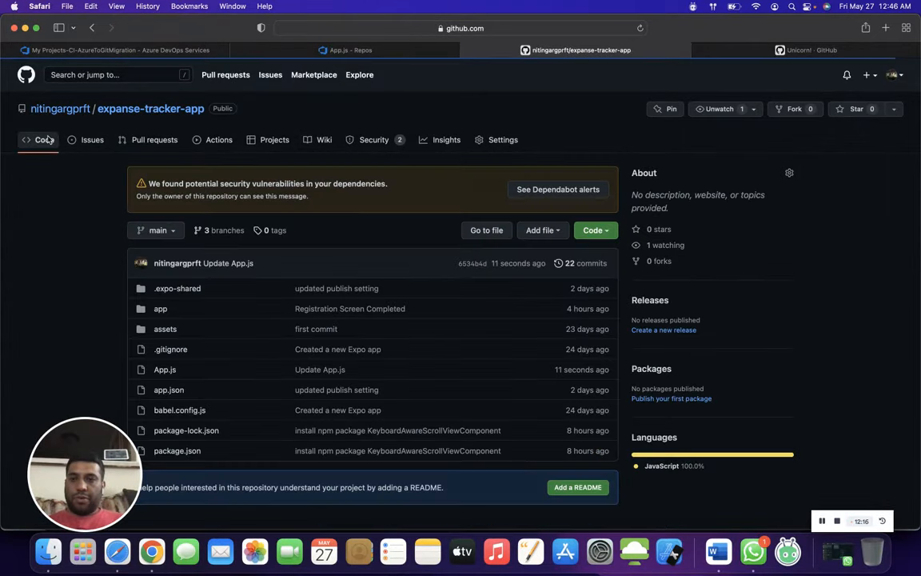
click(166, 370)
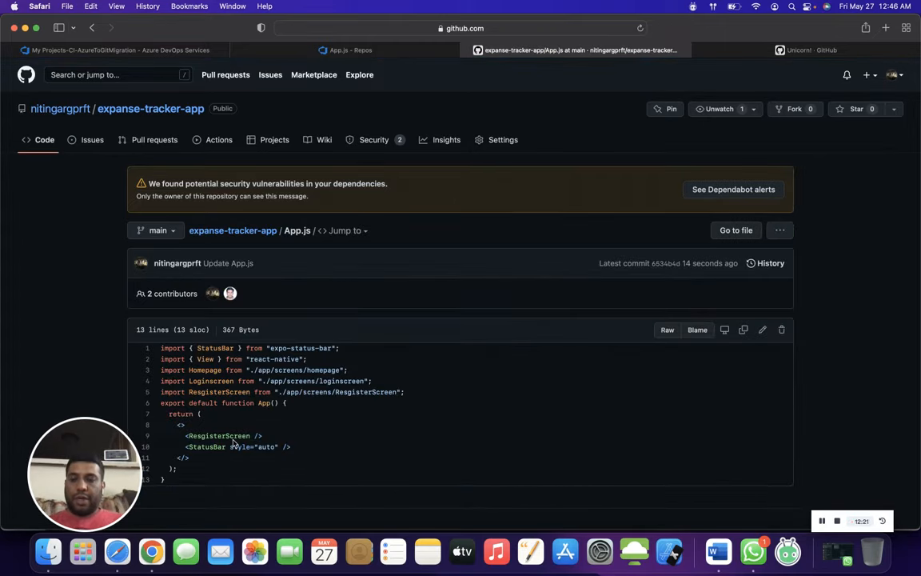
click(147, 51)
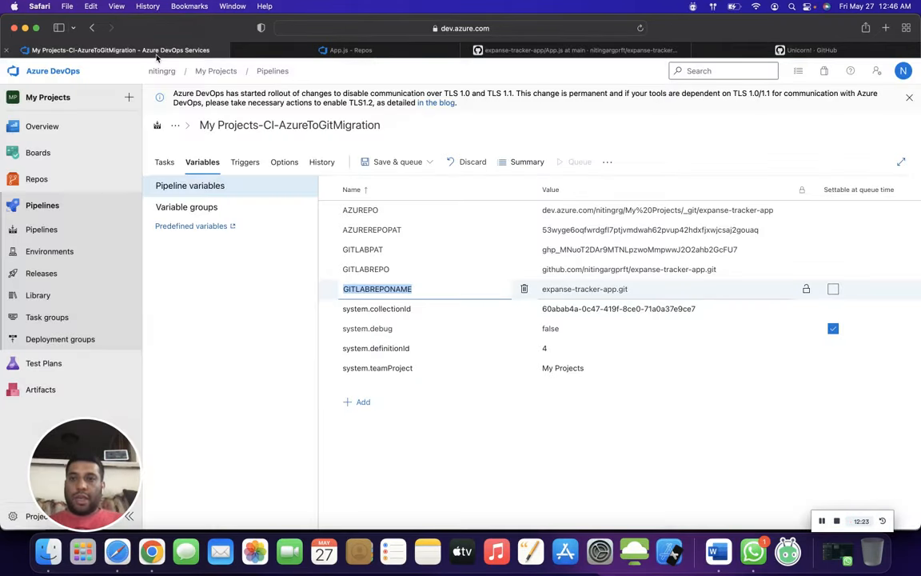
click(288, 49)
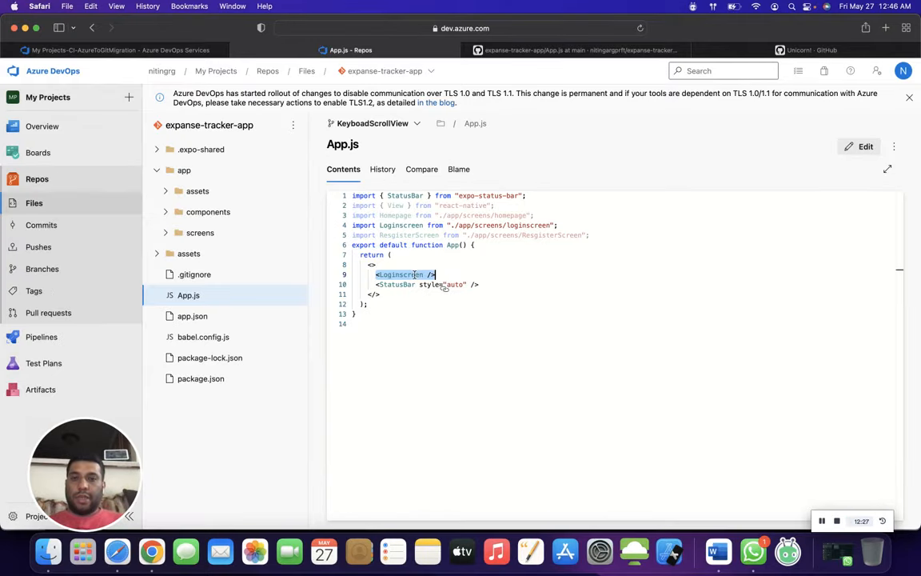
mouse_move(414, 275)
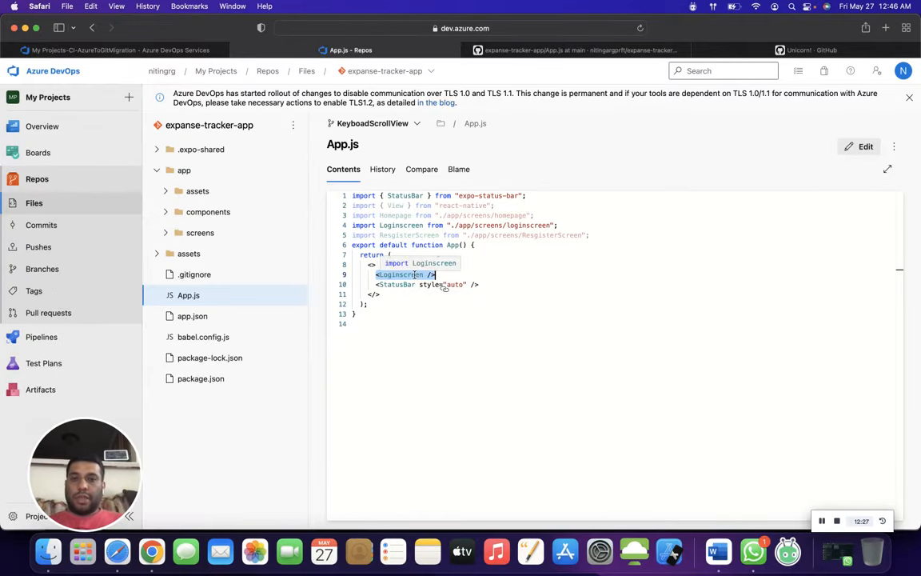
- Open the run settings of the My Projects-CI-GitToAzureSync pipeline in Azure DevOps
click(47, 339)
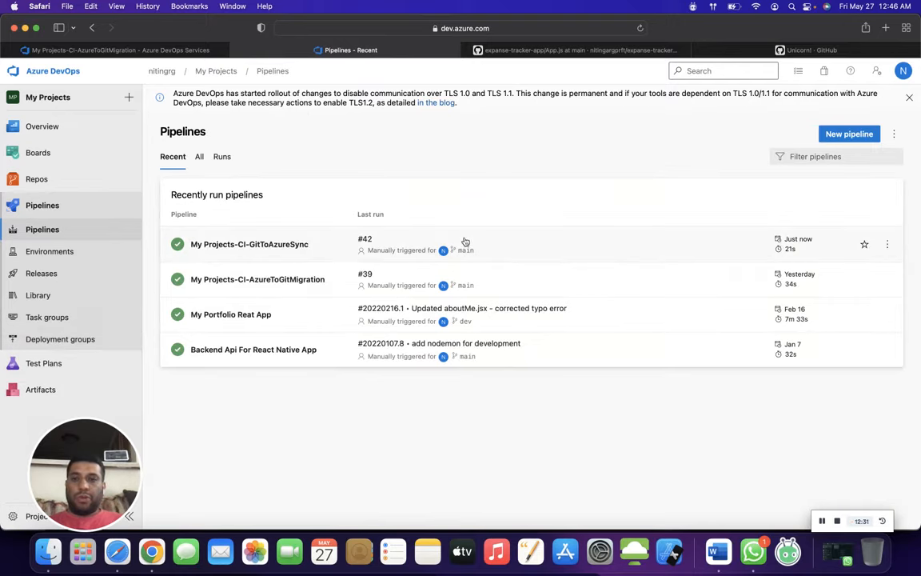
click(548, 242)
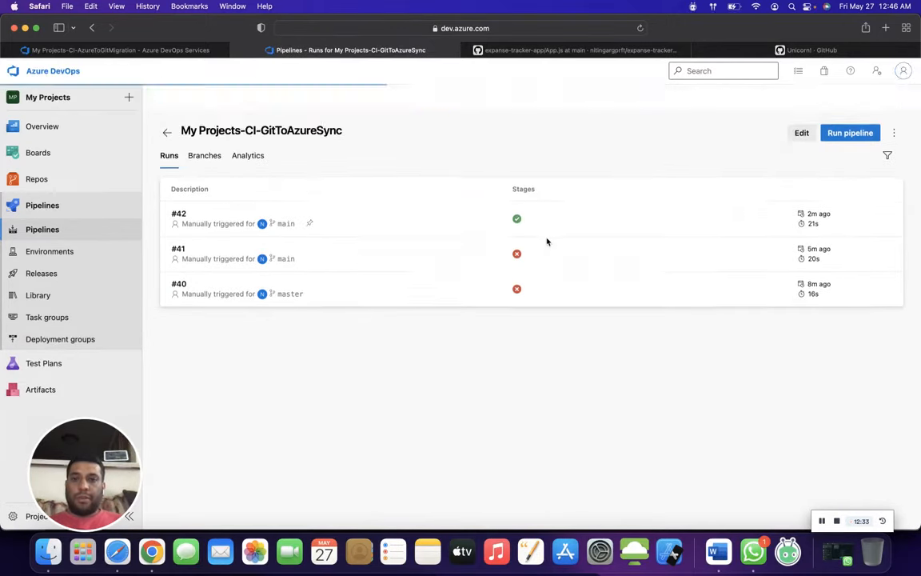
click(849, 132)
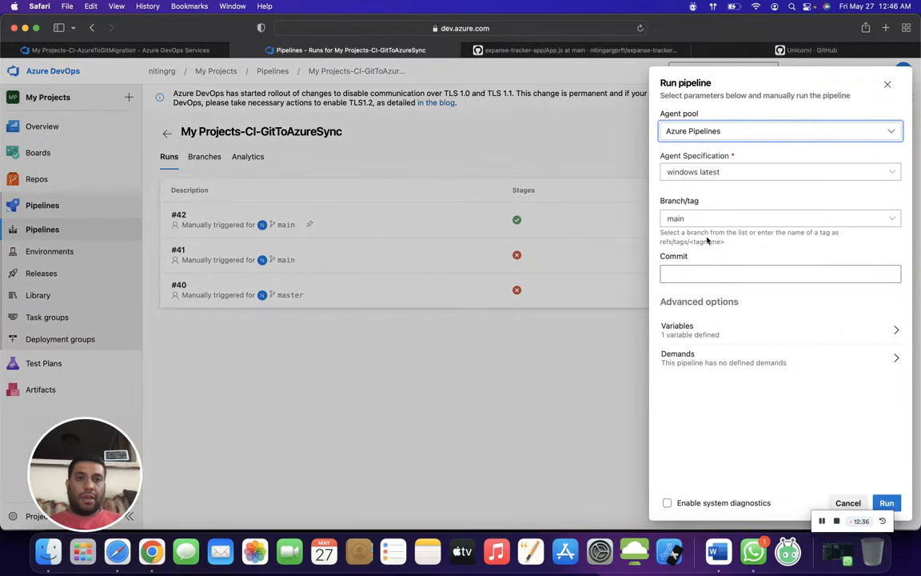
- Try to run the pipeline on the main branch with "Sync Code" as the commit value
click(729, 273)
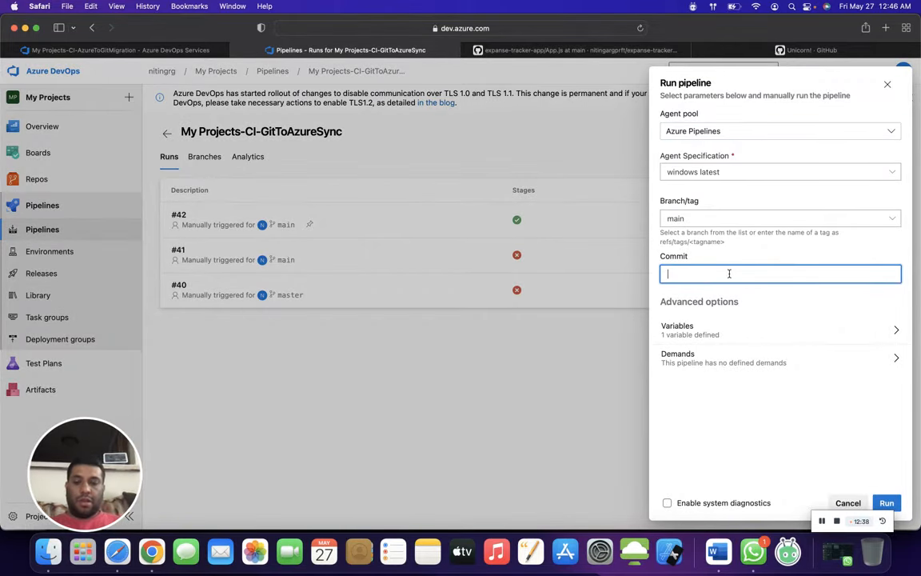
key(BackSpace)
key(BackSpace)
key(BackSpace)
key(BackSpace)
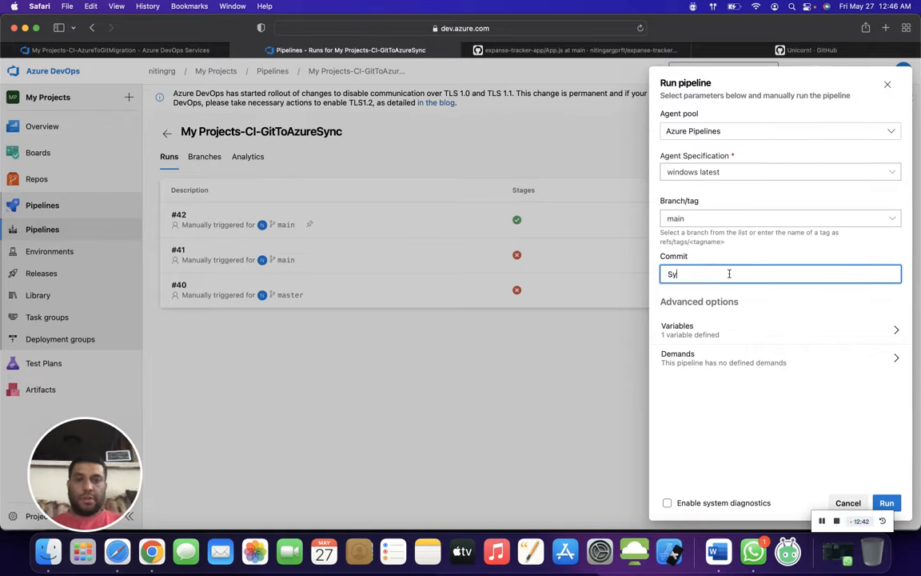
text(Sync Code)
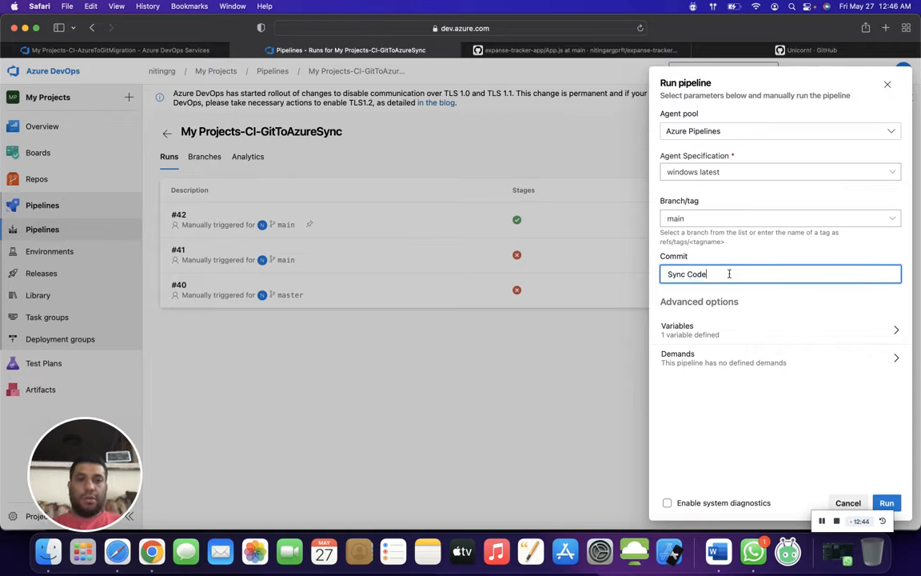
click(888, 502)
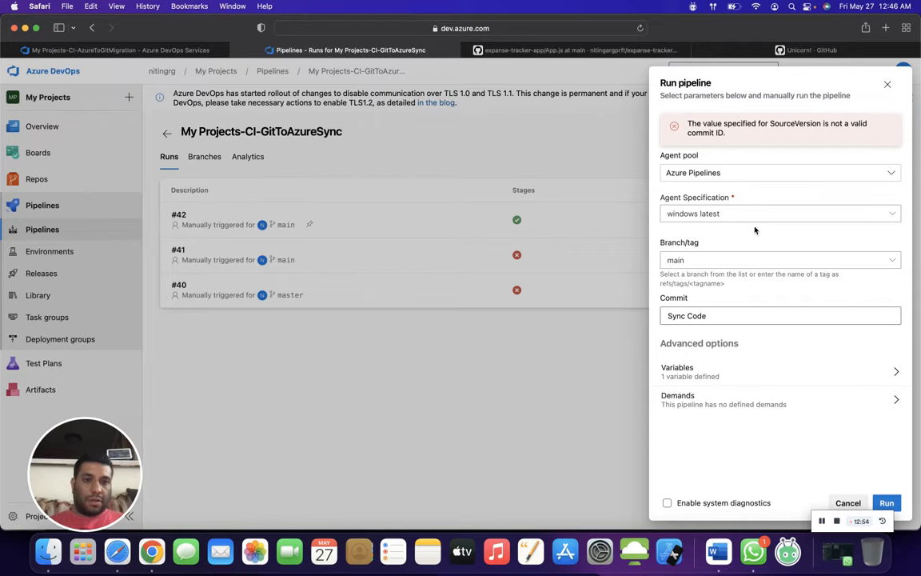
- Clear the commit value, run the pipeline on main with the windows latest agent and open the Agent job 1 log
click(715, 315)
key(super+a)
key(BackSpace)
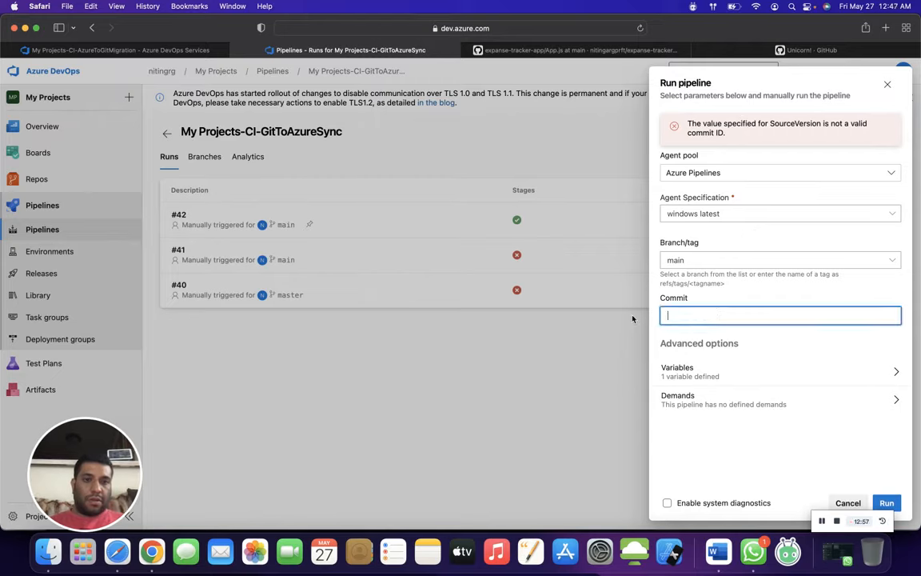
click(889, 503)
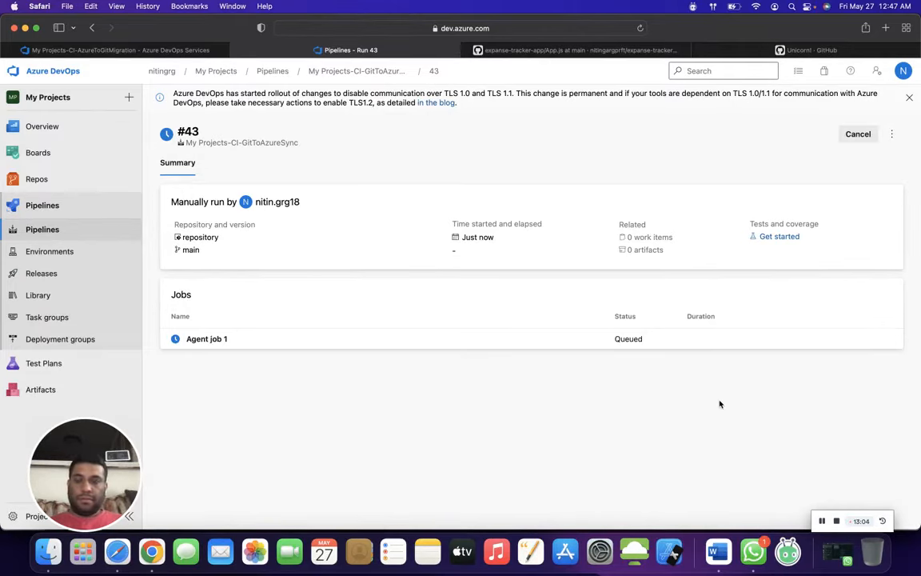
click(358, 343)
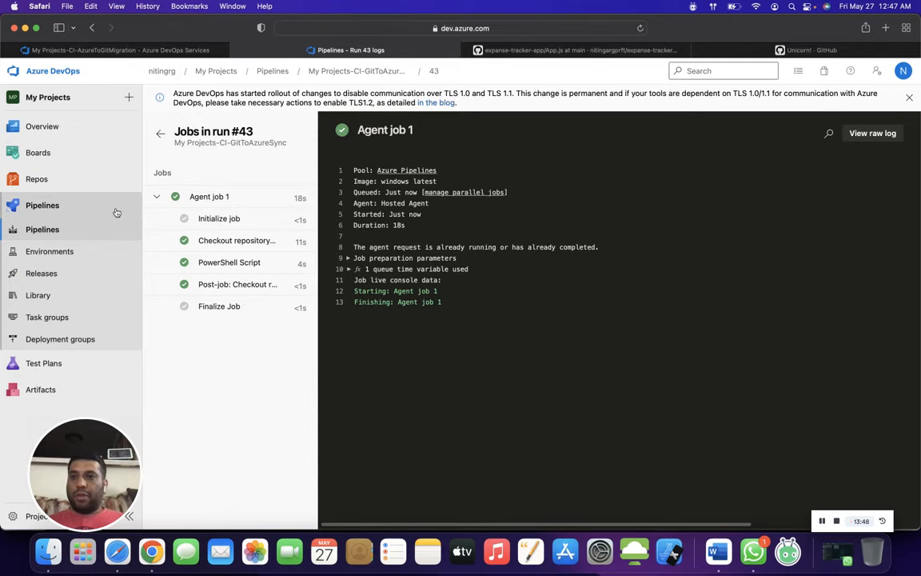
- Open App.js on the main branch in Azure Repos and compare its rendered component with the GitHub version
click(63, 186)
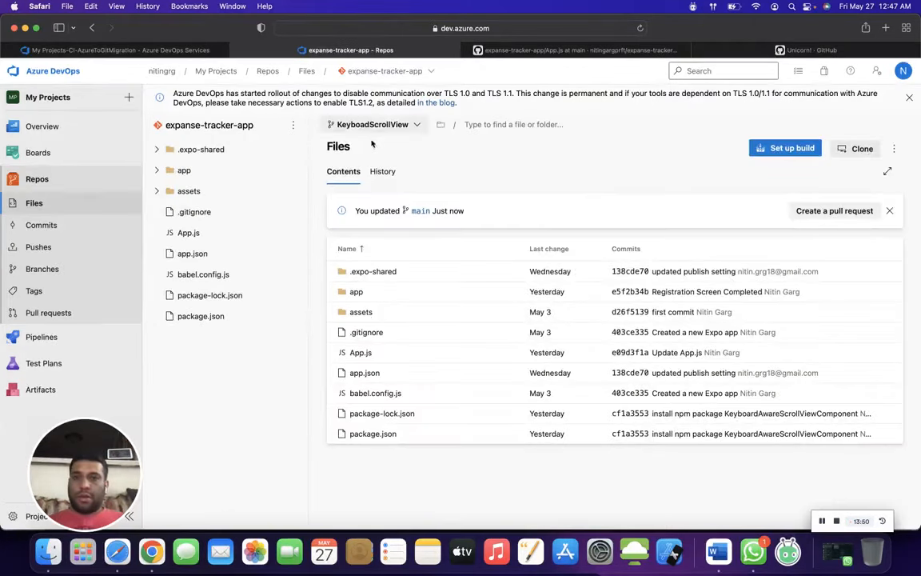
click(382, 124)
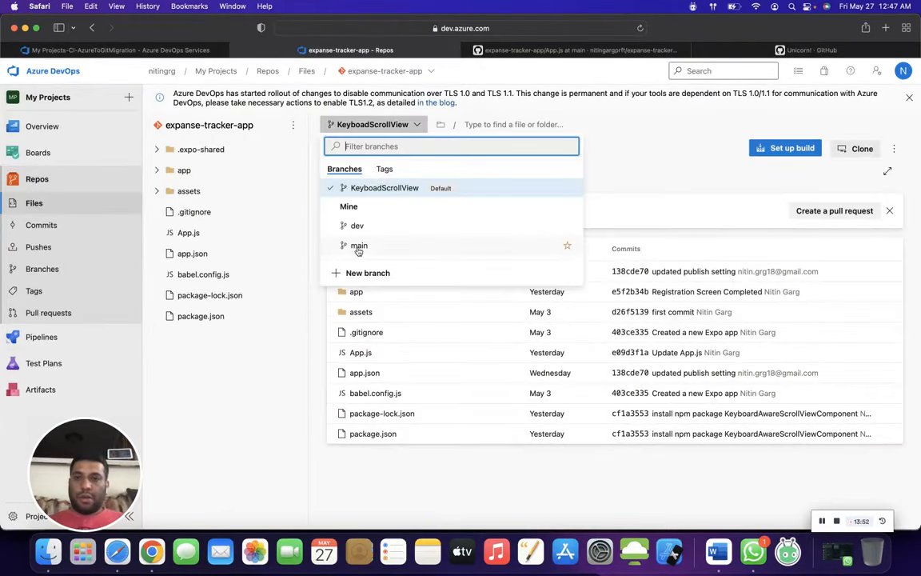
click(359, 245)
click(360, 352)
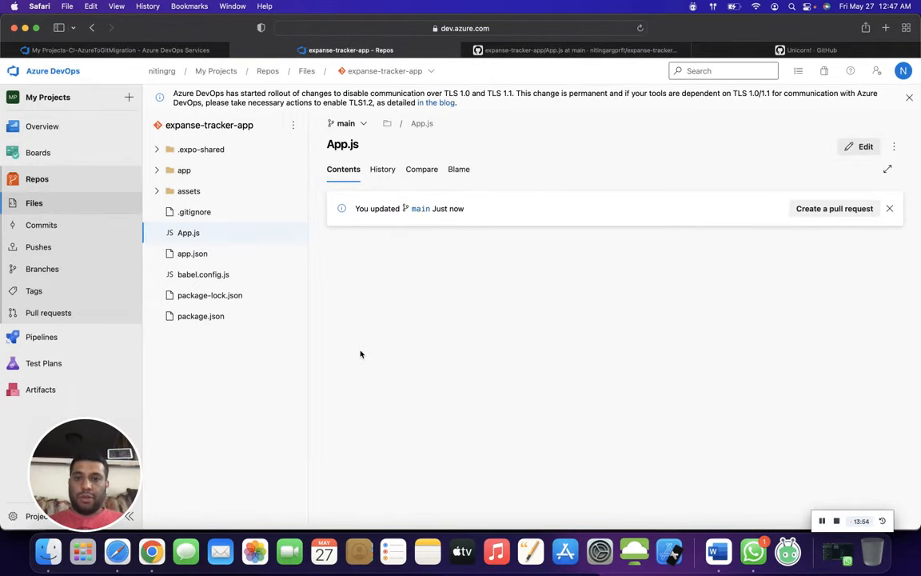
double_click(404, 319)
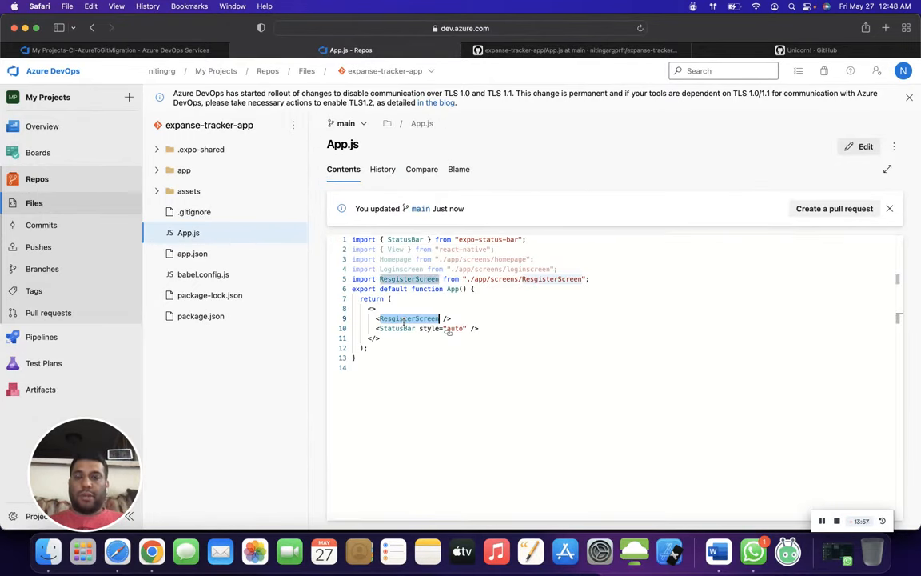
click(524, 49)
double_click(224, 434)
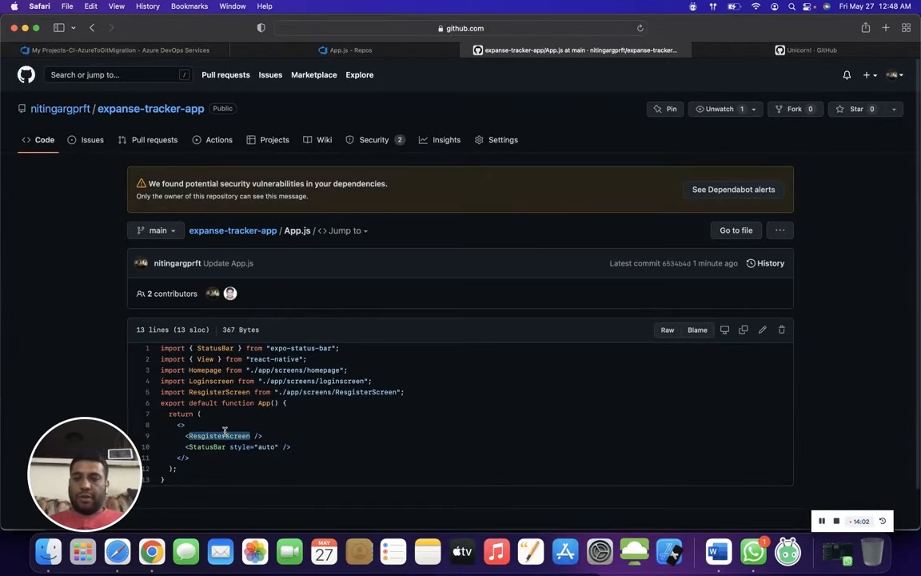
- Compare the rendered component in App.js on the KeyboadScrollView branch between GitHub and Azure Repos
scroll(514, 339, down, 2)
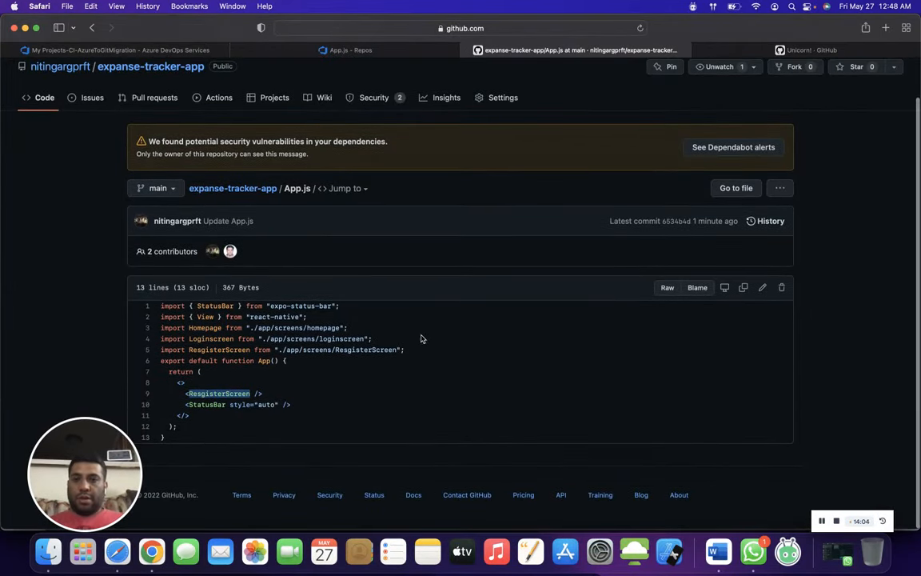
click(170, 188)
click(183, 295)
double_click(208, 435)
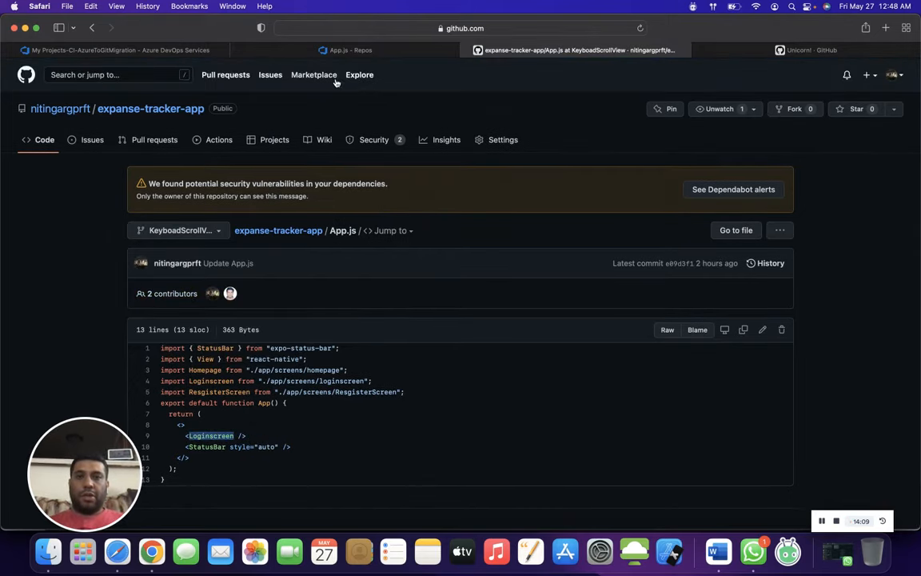
click(341, 51)
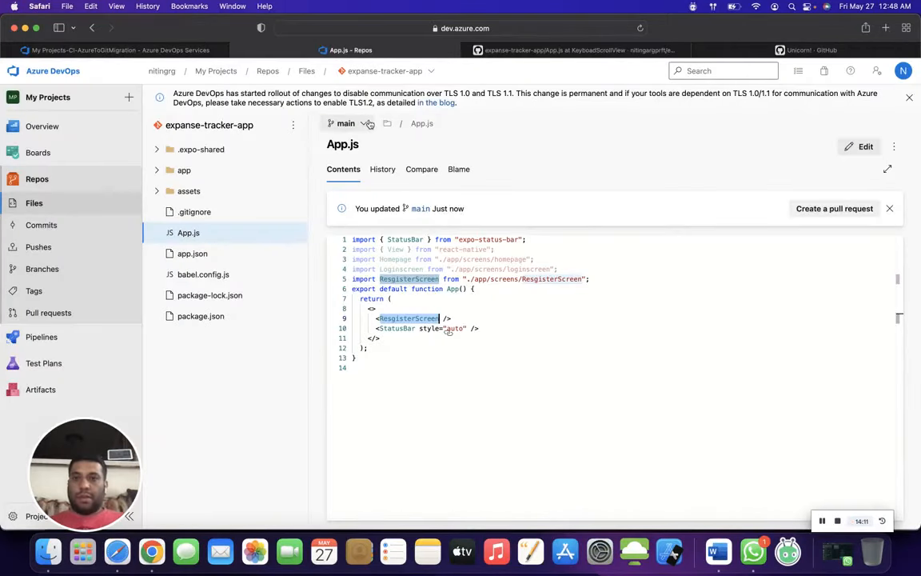
click(336, 122)
click(372, 190)
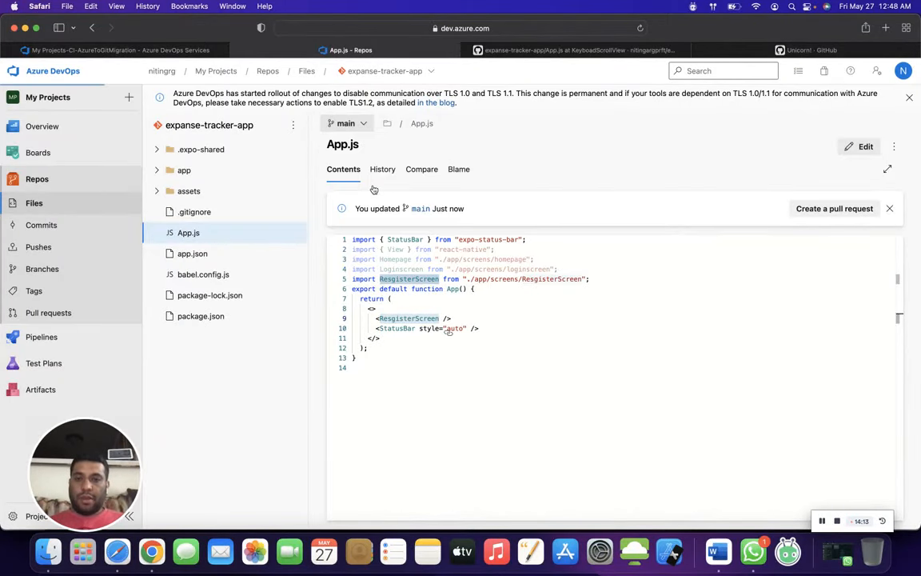
double_click(414, 320)
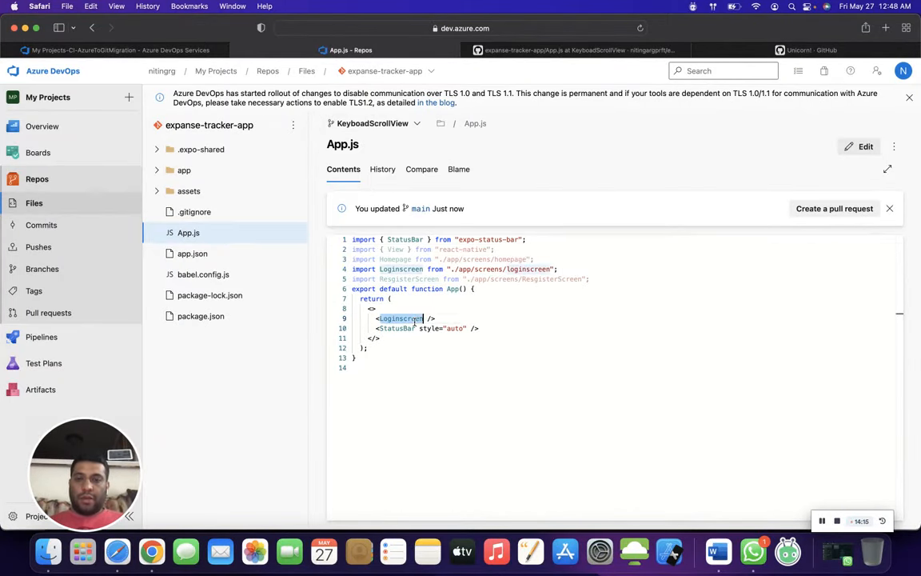
- In GitHub, replace Loginscreen with ResgisterScreen in the App.js return block on the KeyboadScrollView branch and commit the change
click(590, 50)
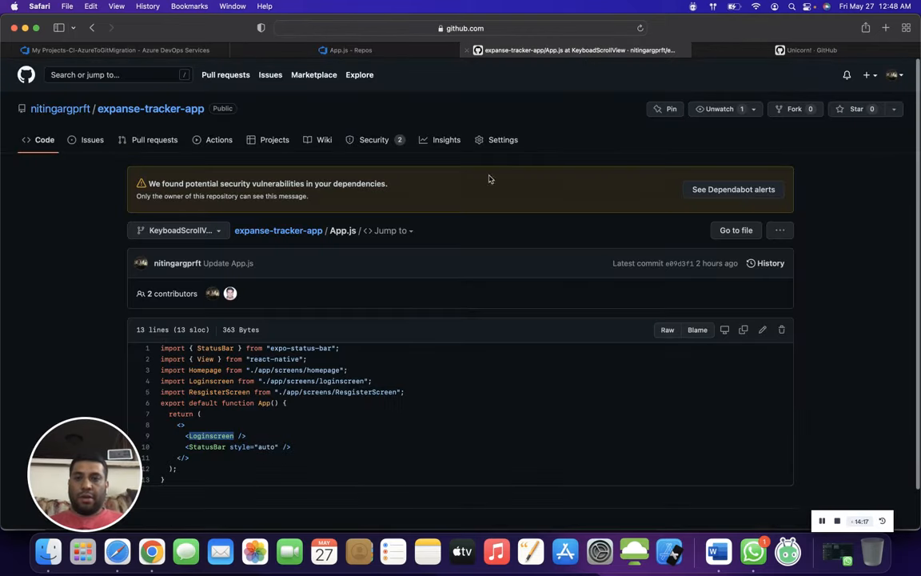
scroll(354, 308, down, 2)
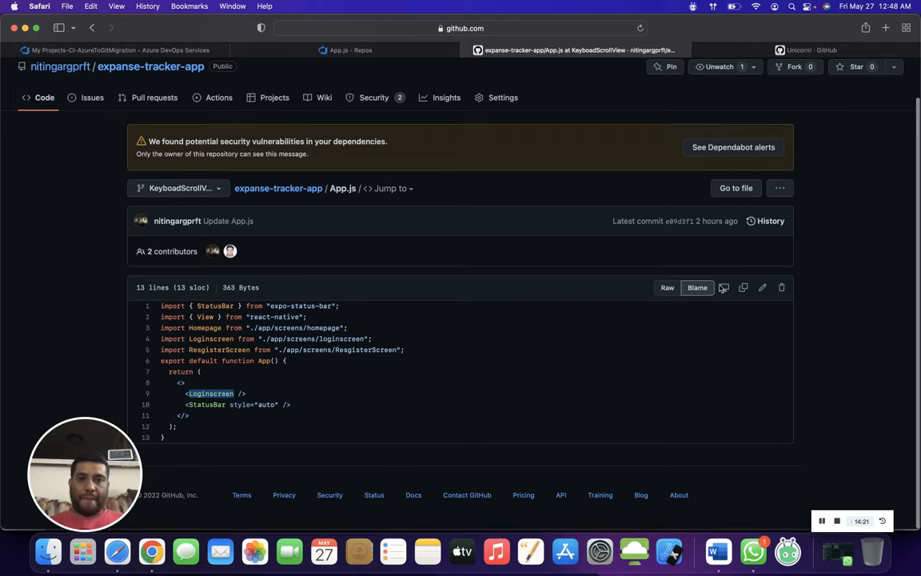
click(762, 287)
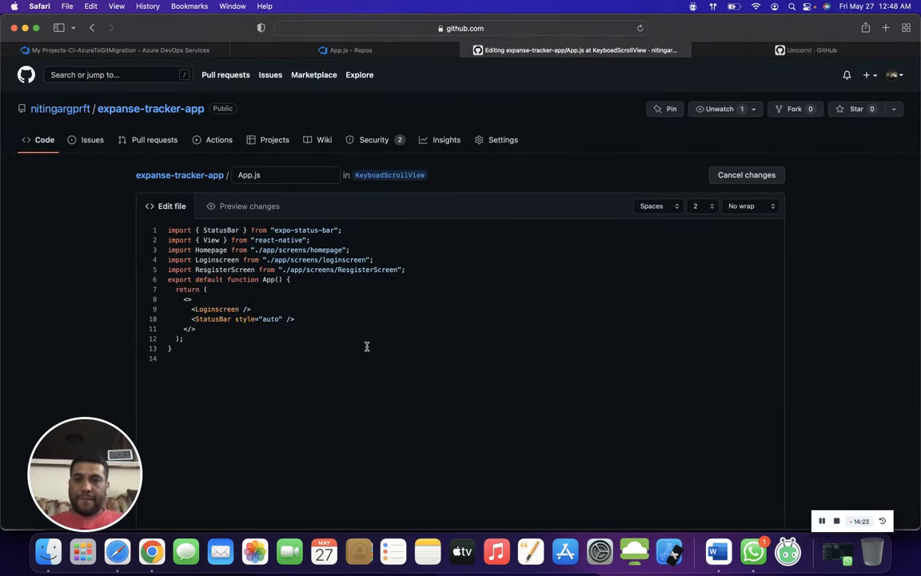
double_click(231, 269)
key(super+c)
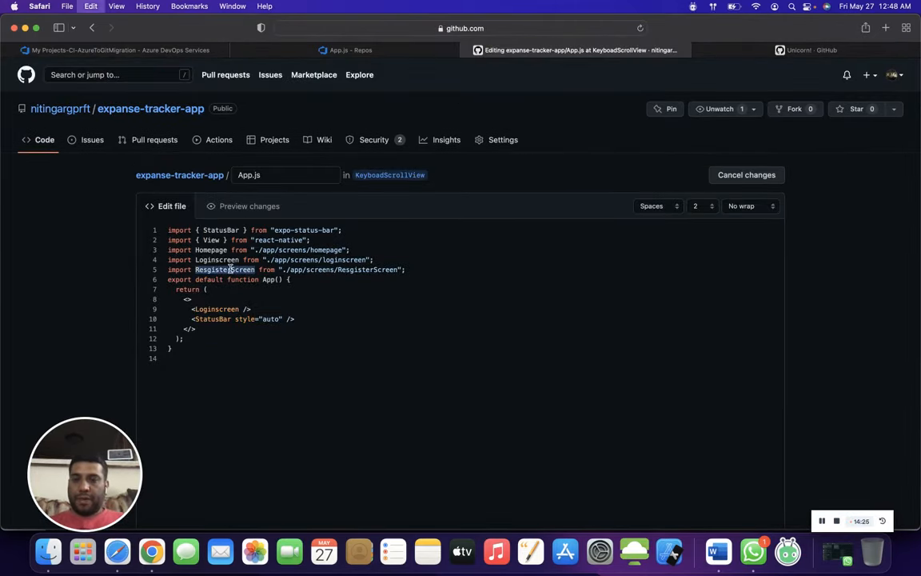
double_click(221, 310)
key(super+v)
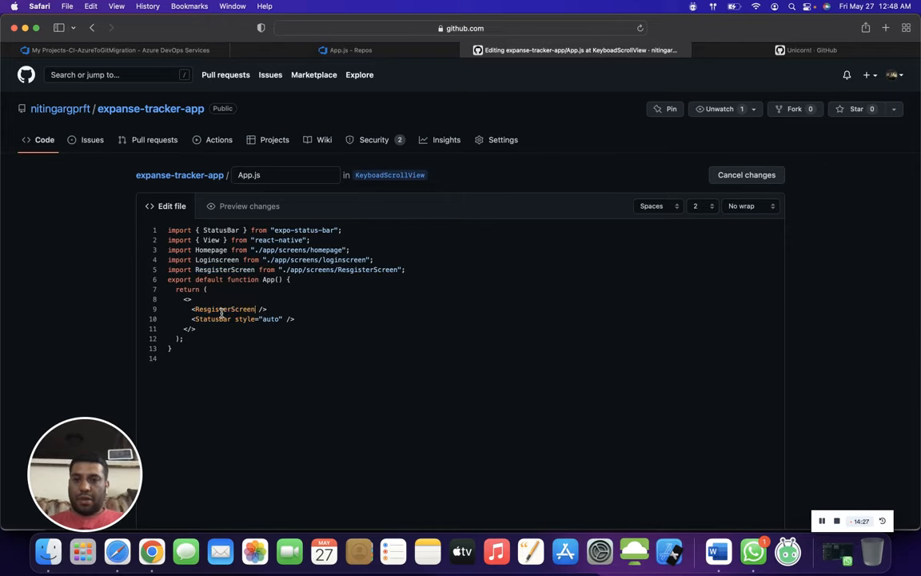
scroll(405, 324, down, 10)
click(239, 437)
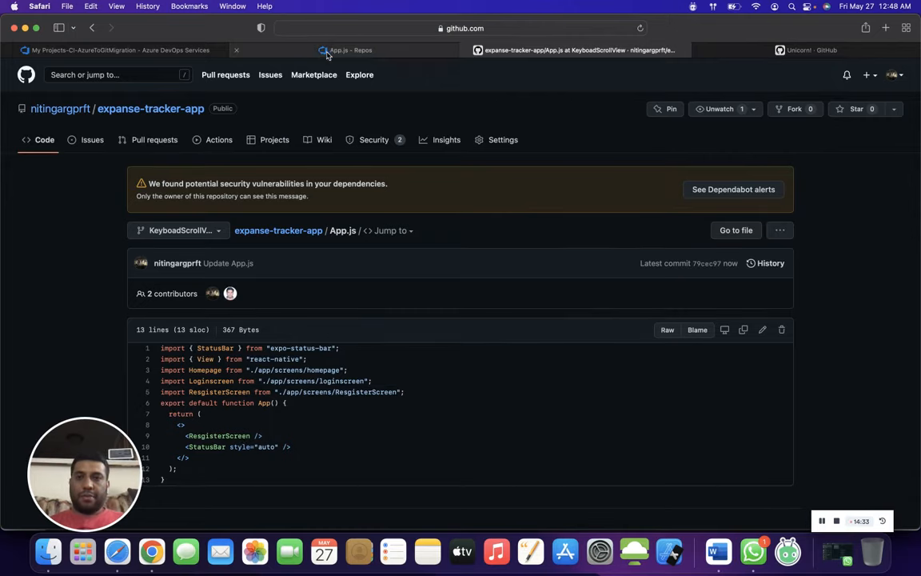
- Create the pull request "Update App.js" from KeyboadScrollView into main and merge it
click(179, 233)
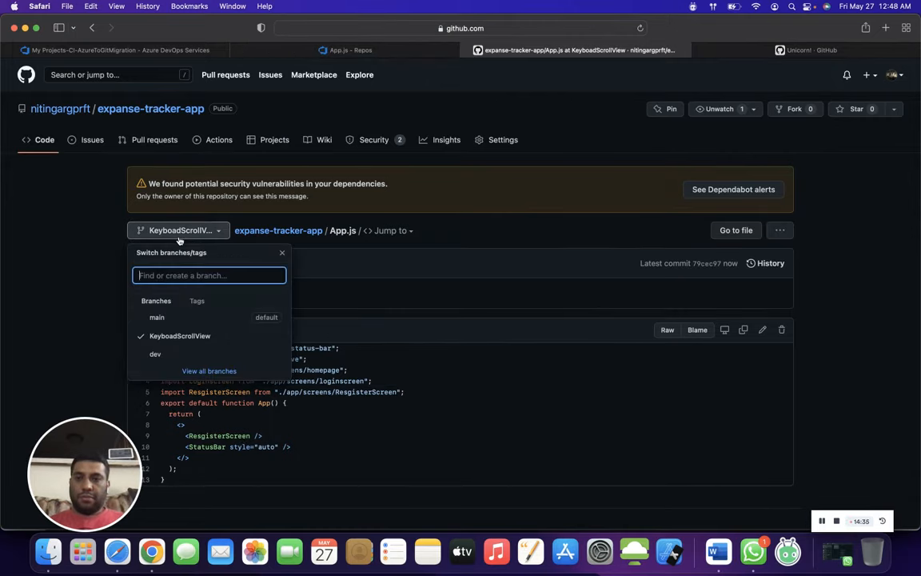
click(212, 336)
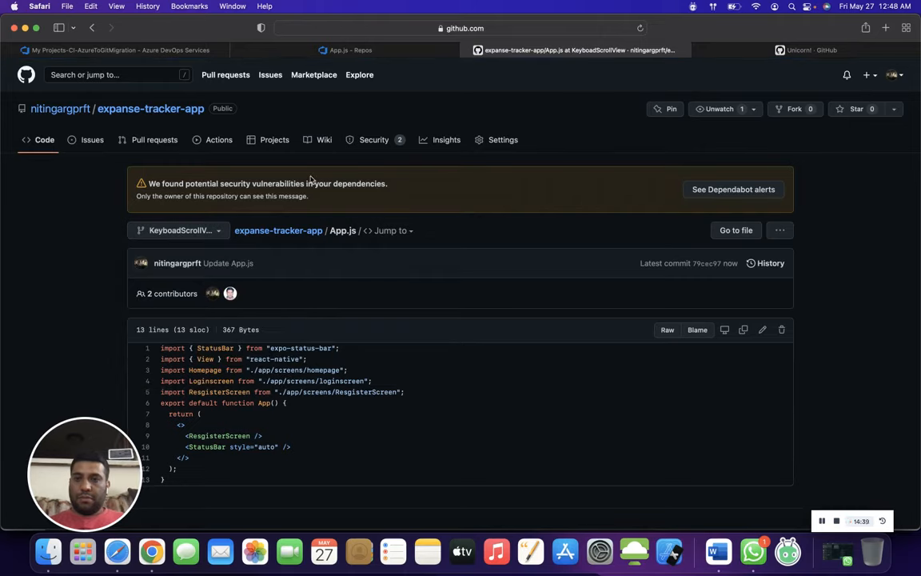
right_click(199, 236)
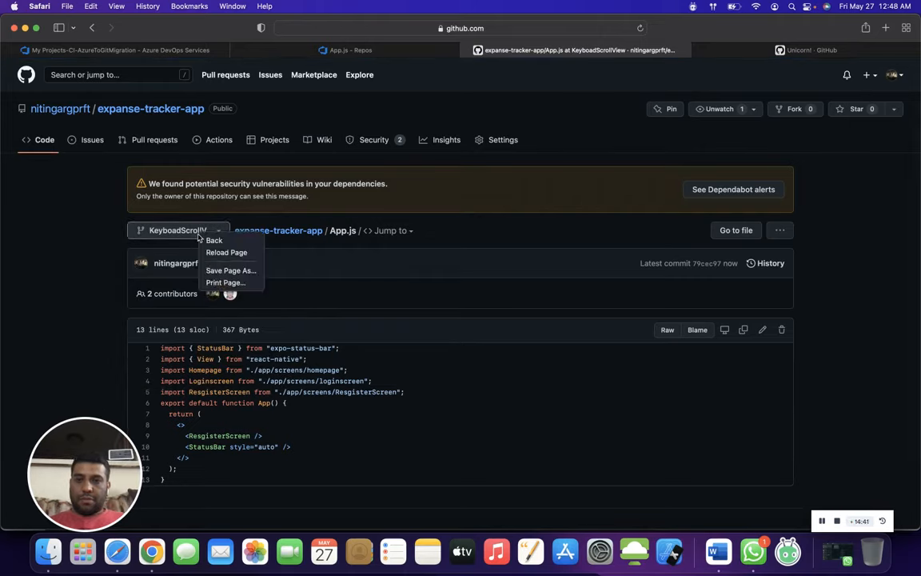
click(164, 141)
click(156, 140)
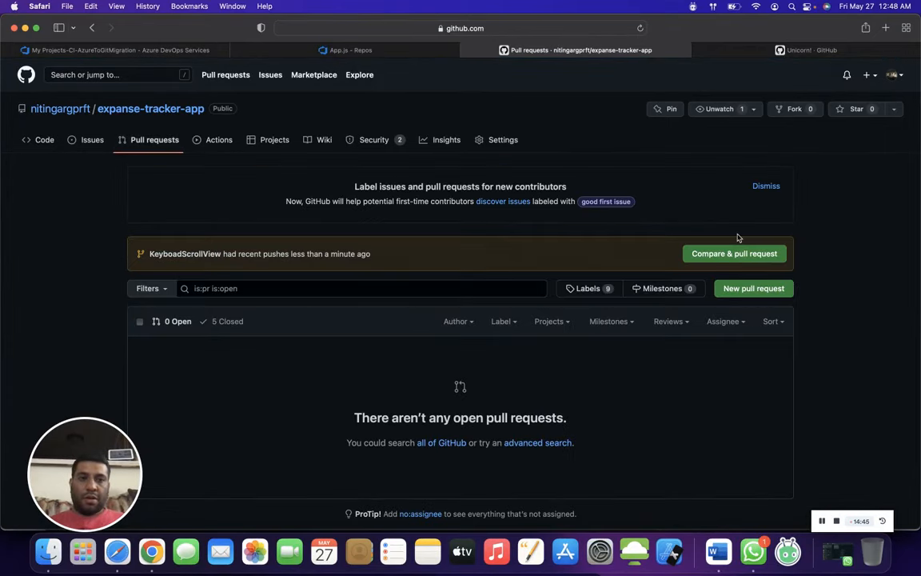
click(736, 255)
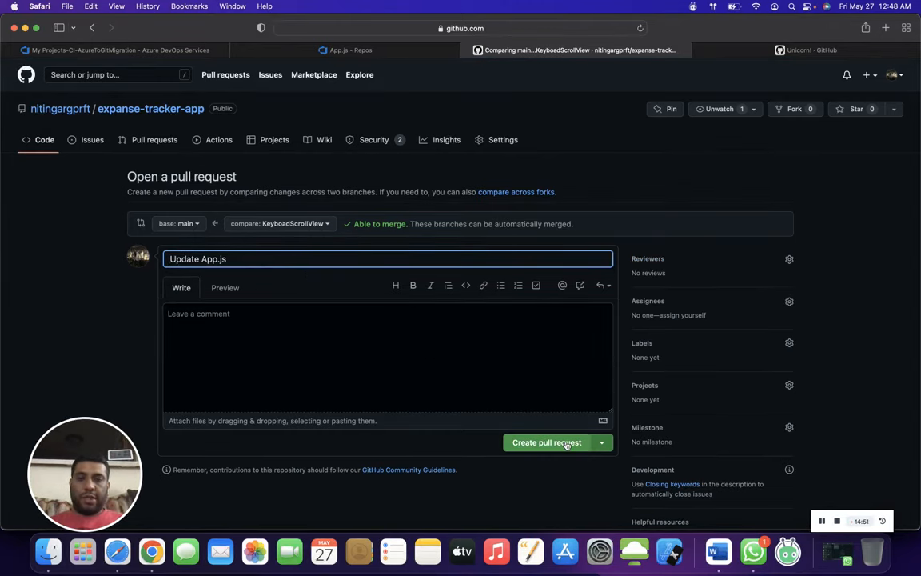
click(566, 445)
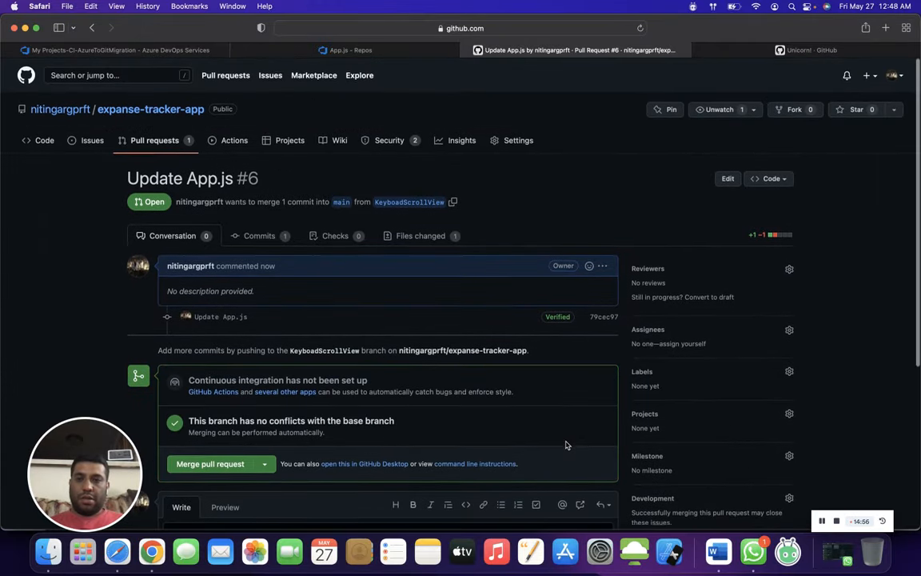
click(219, 462)
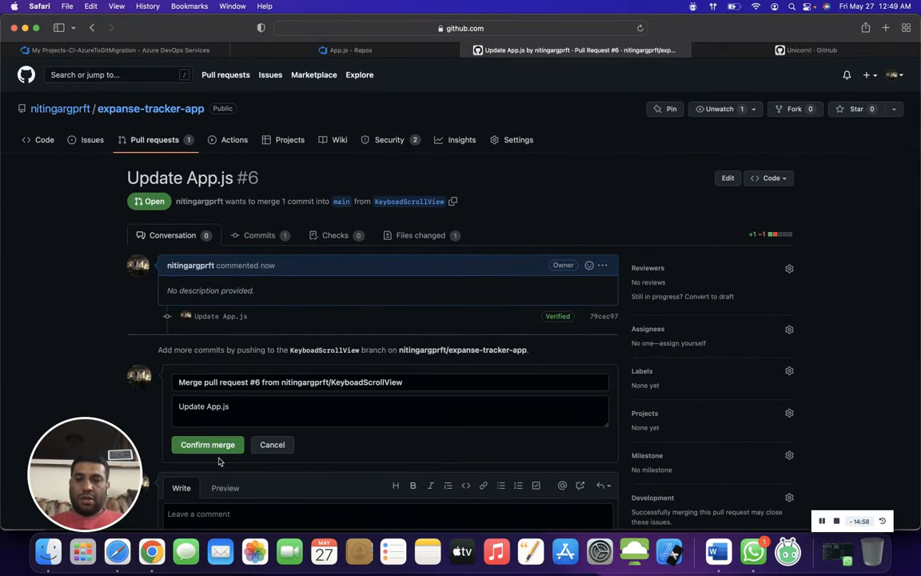
click(218, 445)
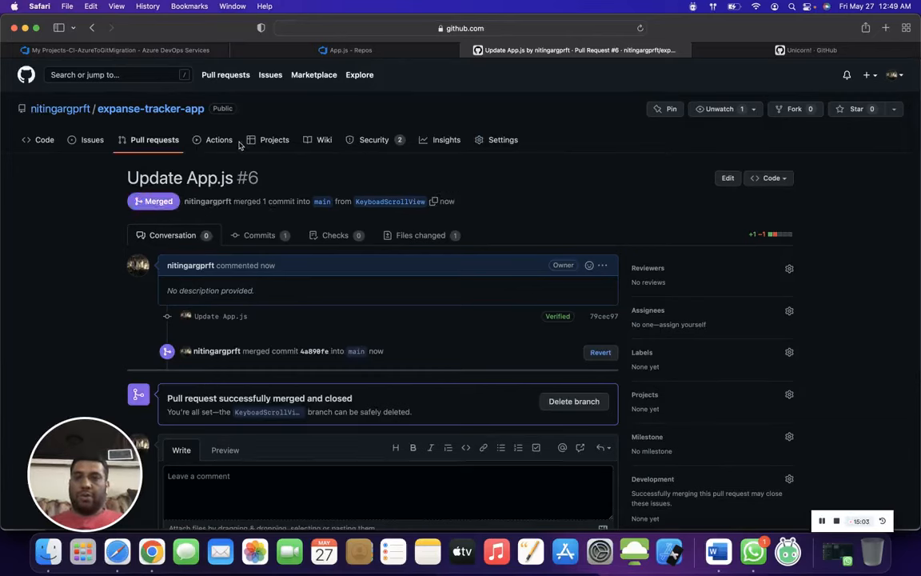
- Open App.js on GitHub's main branch and check which component it renders
click(47, 140)
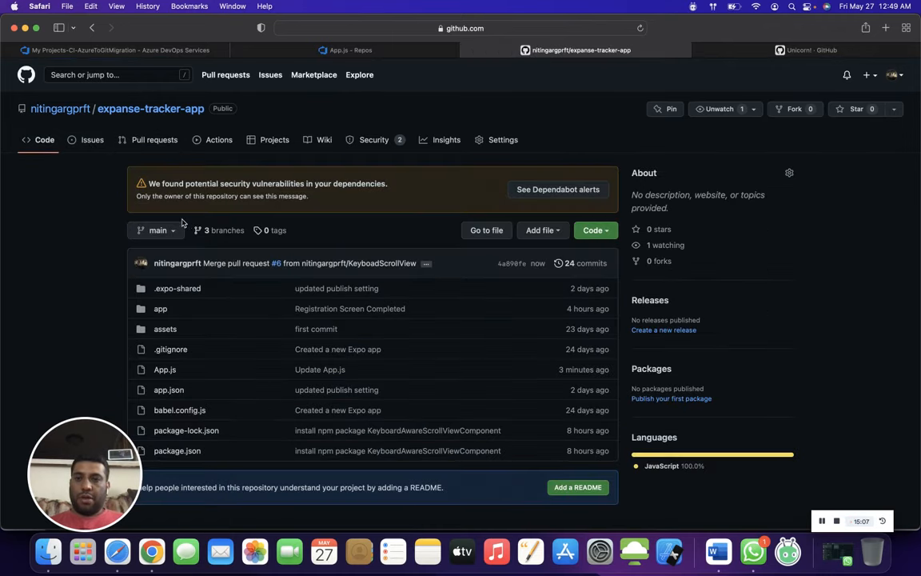
click(155, 231)
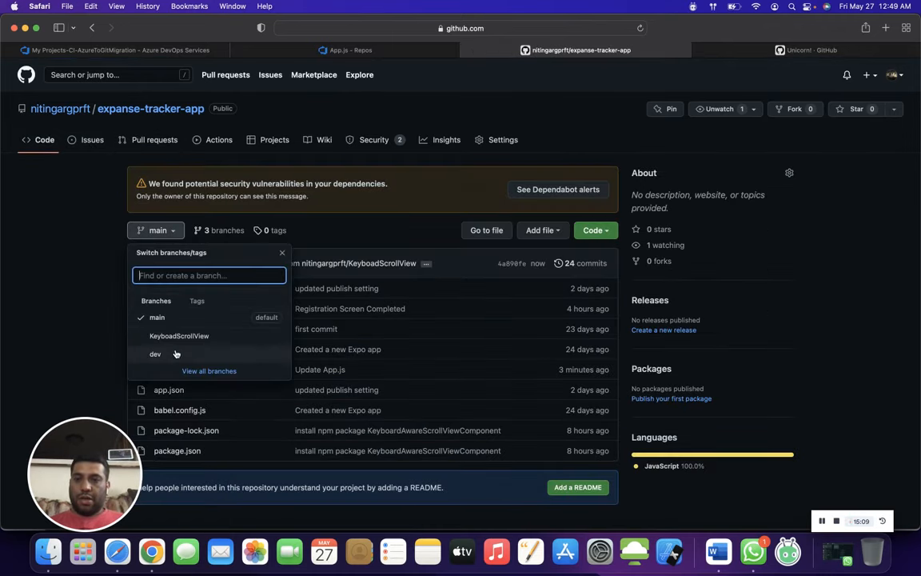
click(189, 323)
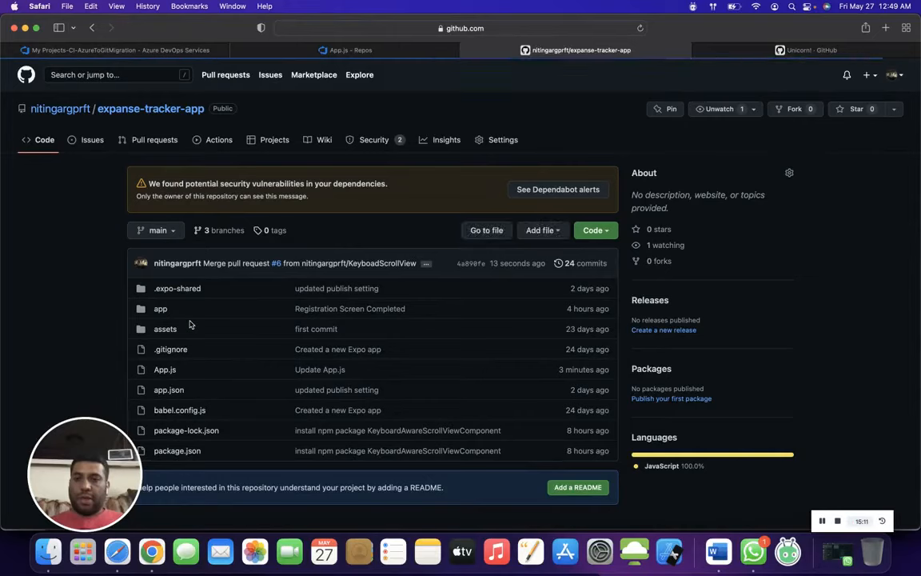
click(164, 369)
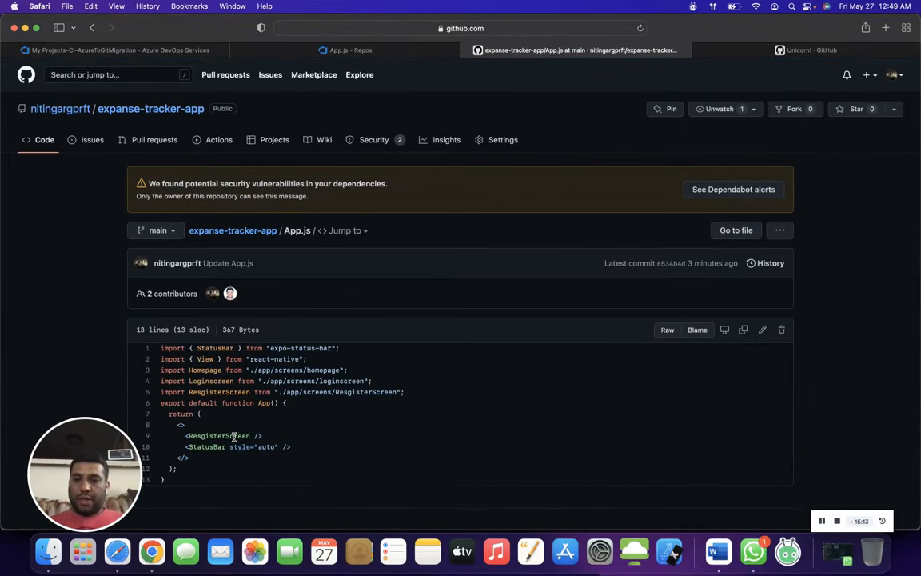
double_click(230, 439)
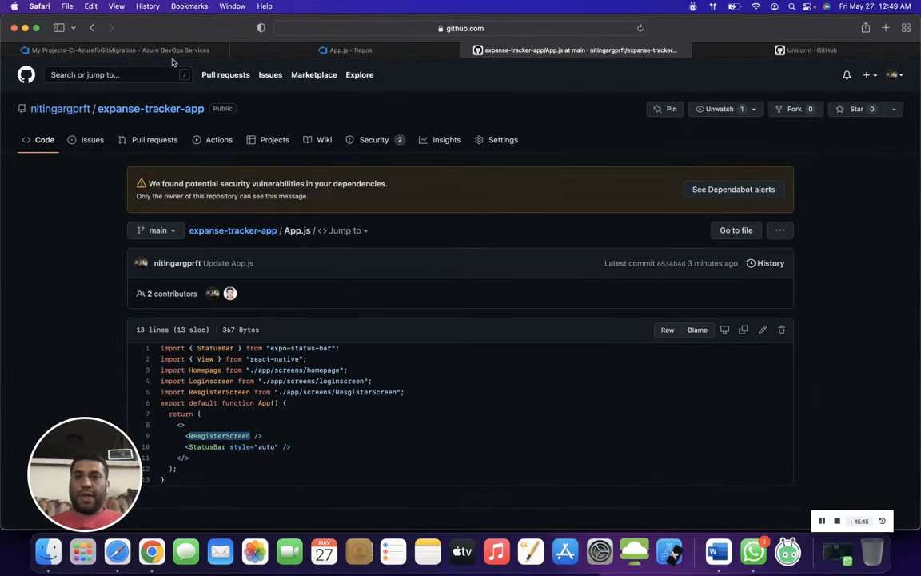
- Switch to Azure DevOps, run the My Projects-CI-GitToAzureSync pipeline on main with windows latest, and open the Agent job 1 log
click(269, 51)
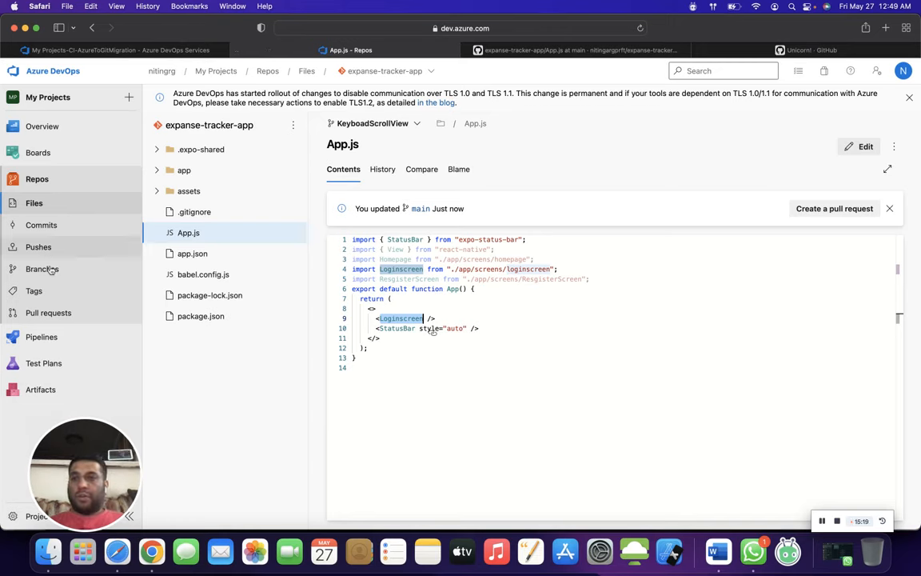
mouse_move(32, 344)
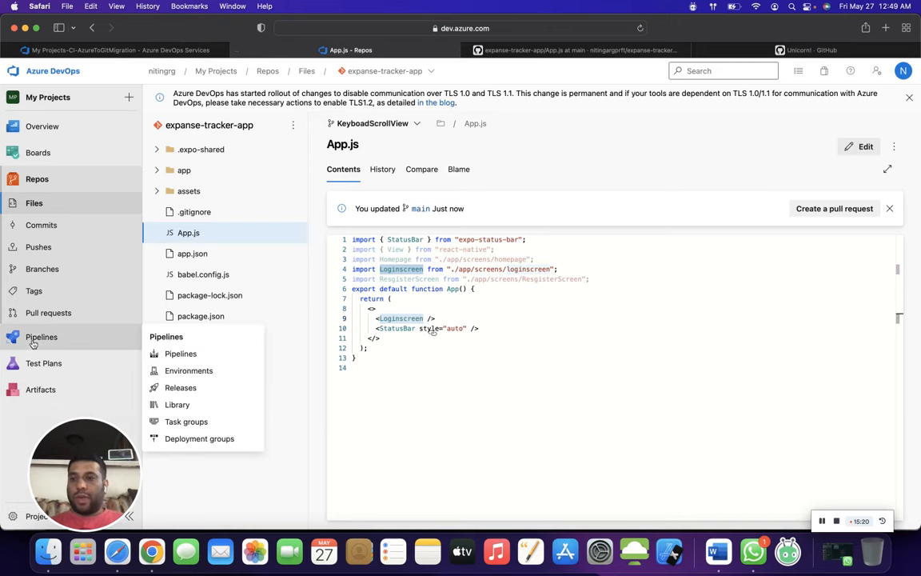
click(188, 353)
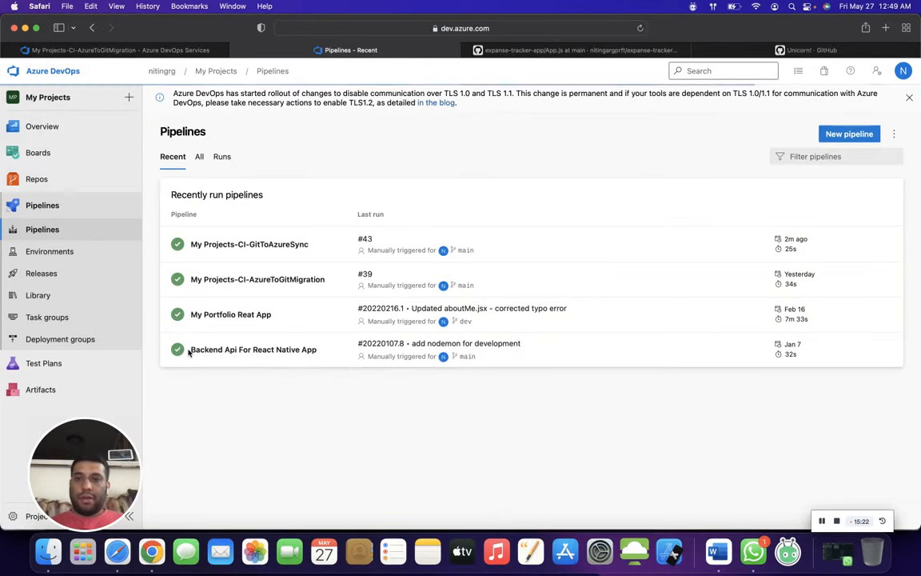
click(308, 238)
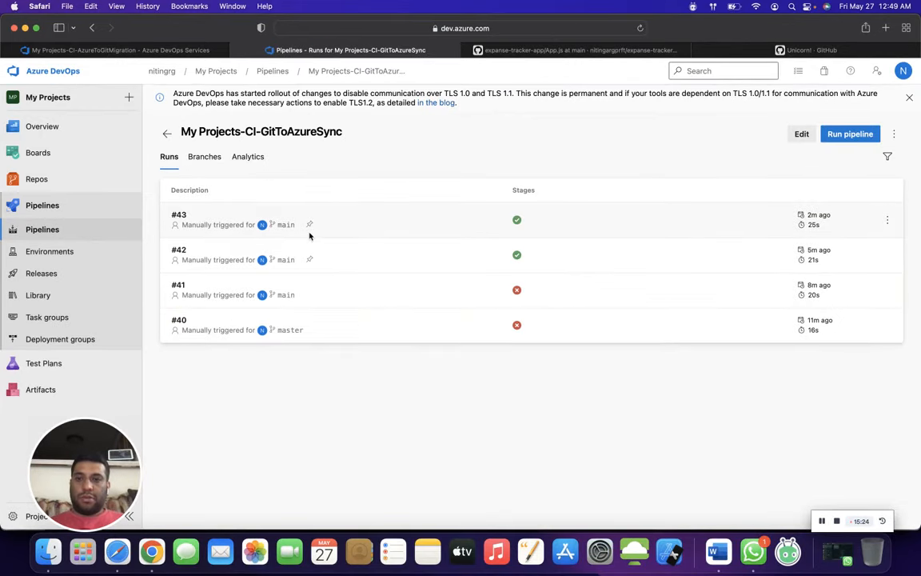
click(834, 137)
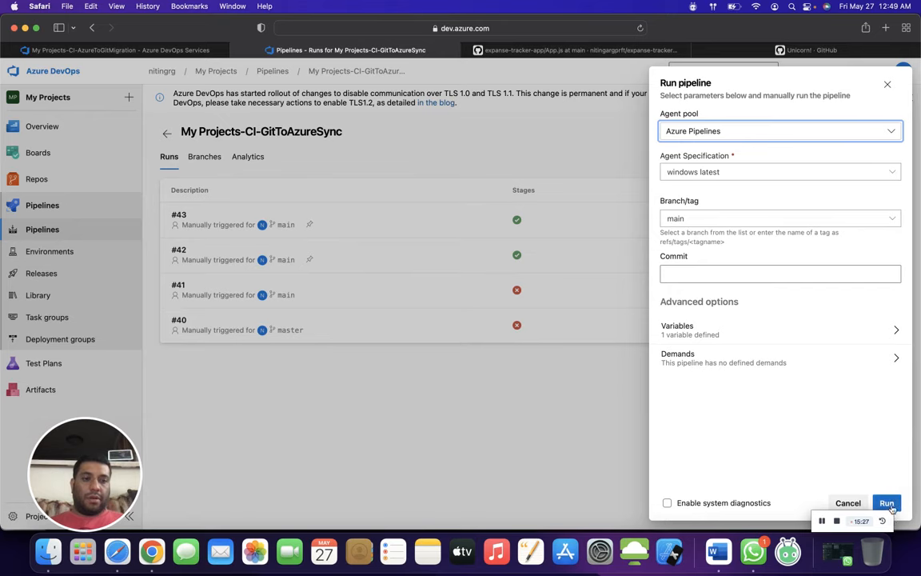
click(887, 503)
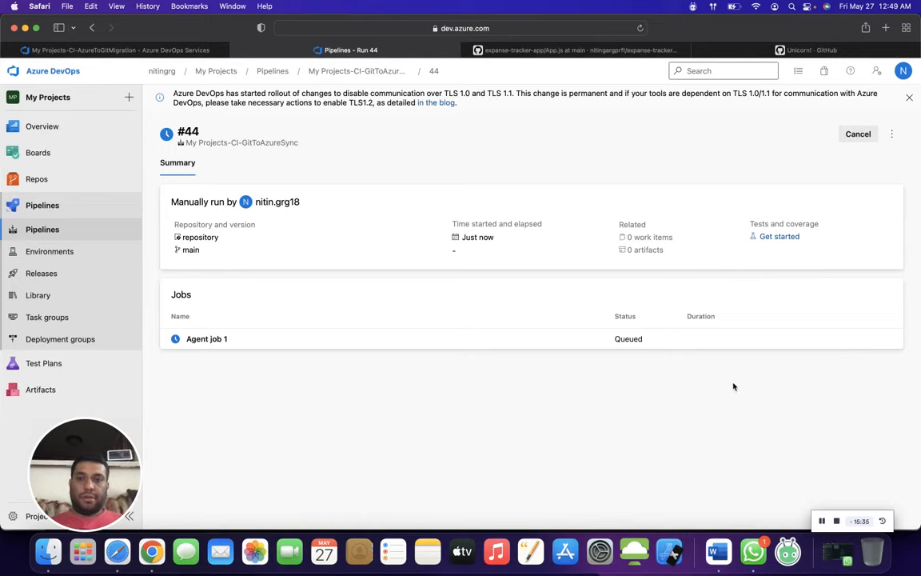
click(586, 346)
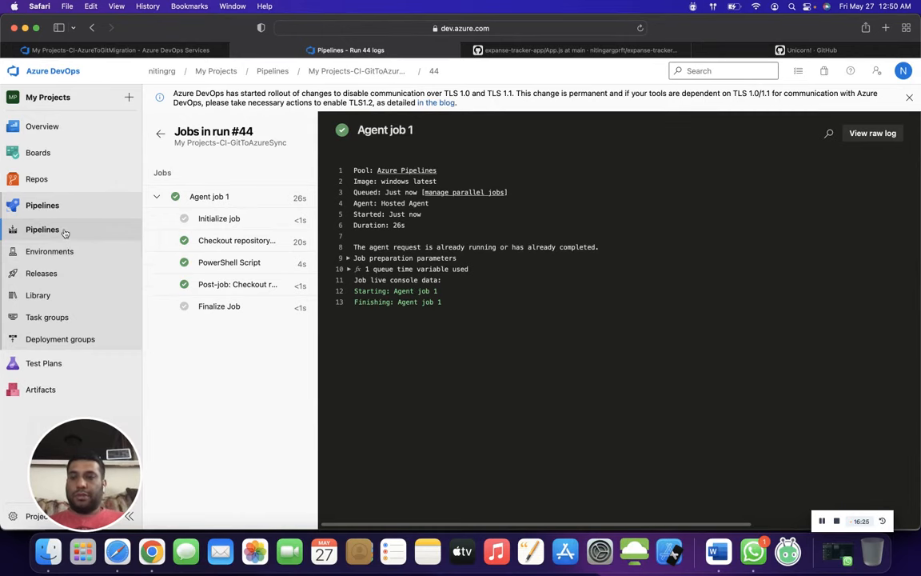
- Open App.js on the main branch in Azure Repos and compare its rendered component with GitHub's main branch
click(36, 179)
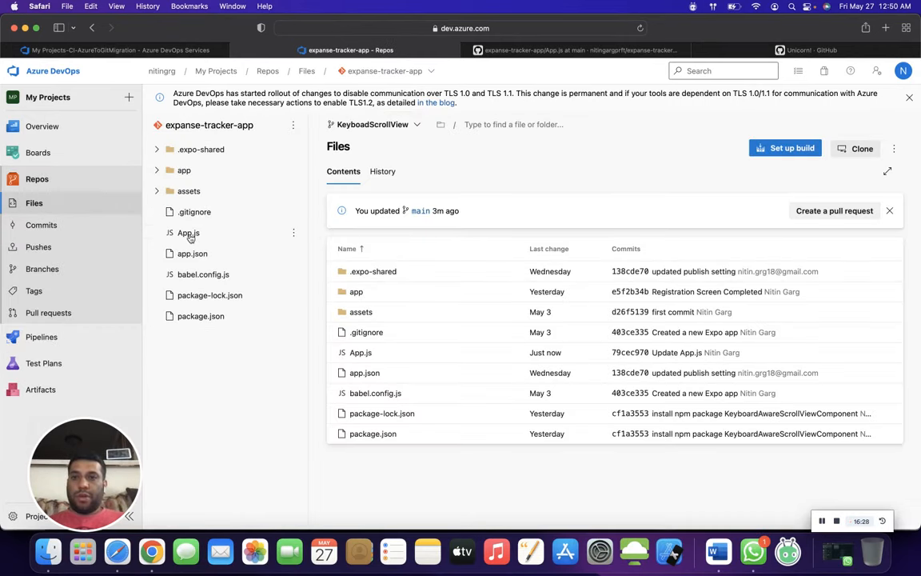
click(367, 125)
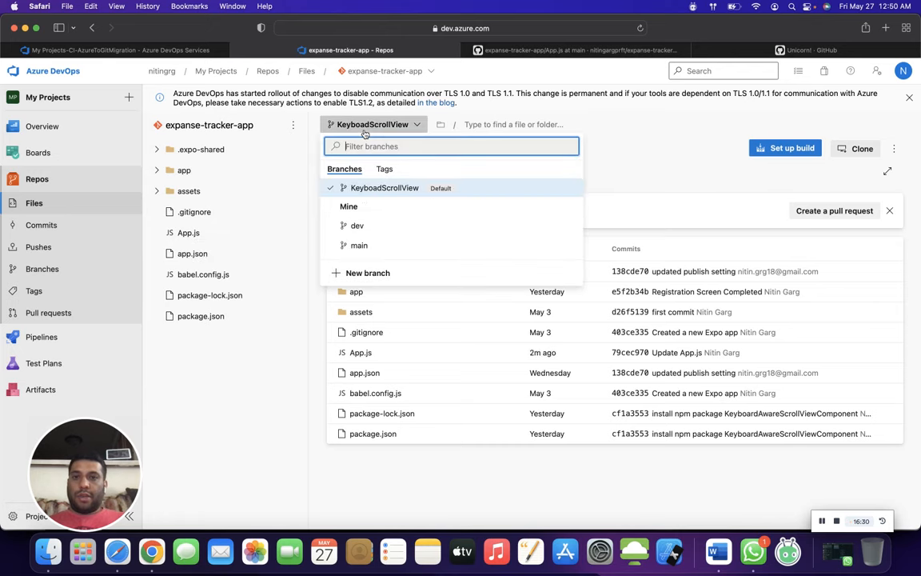
click(359, 245)
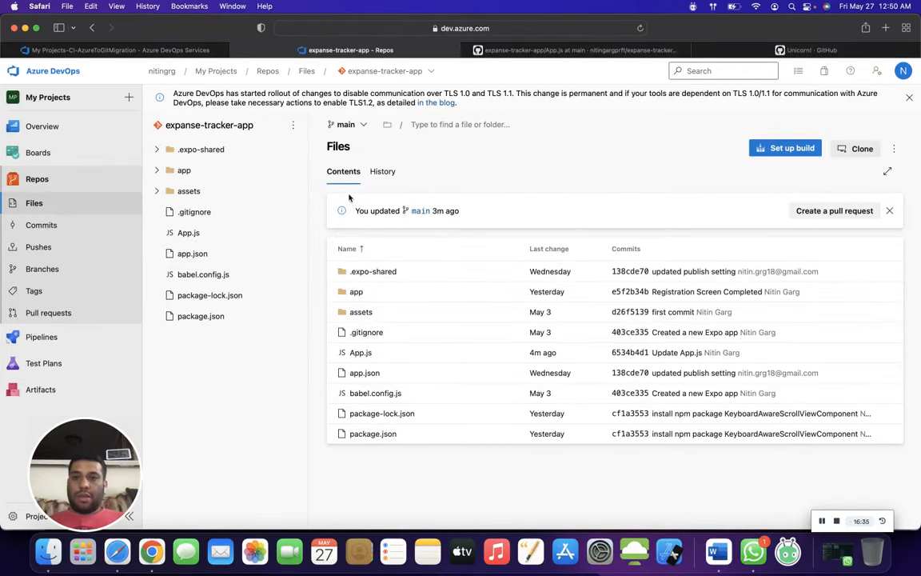
click(191, 233)
double_click(415, 317)
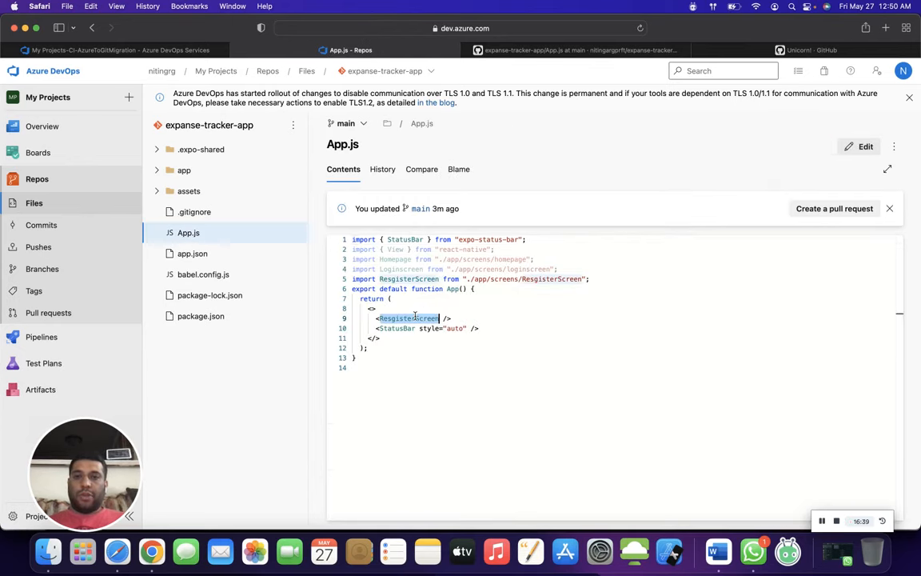
click(519, 51)
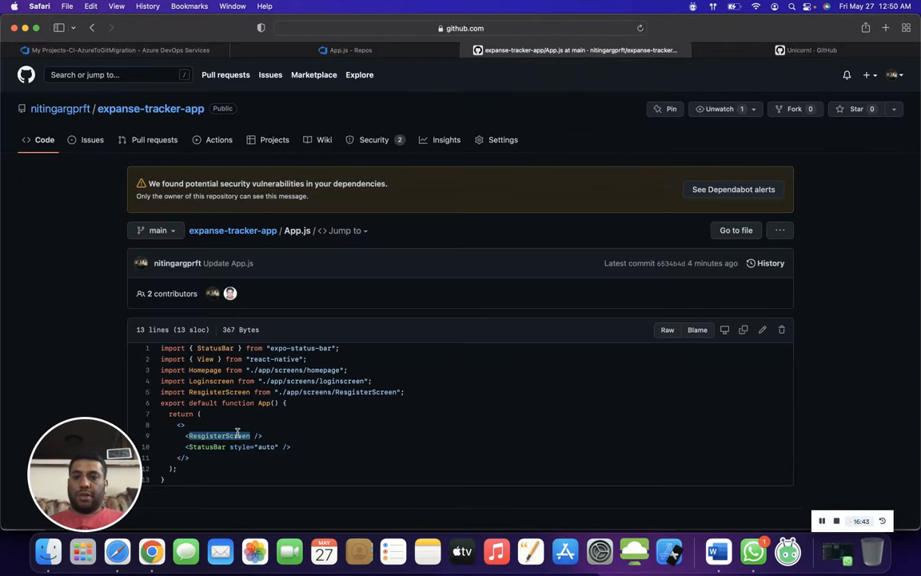
click(163, 231)
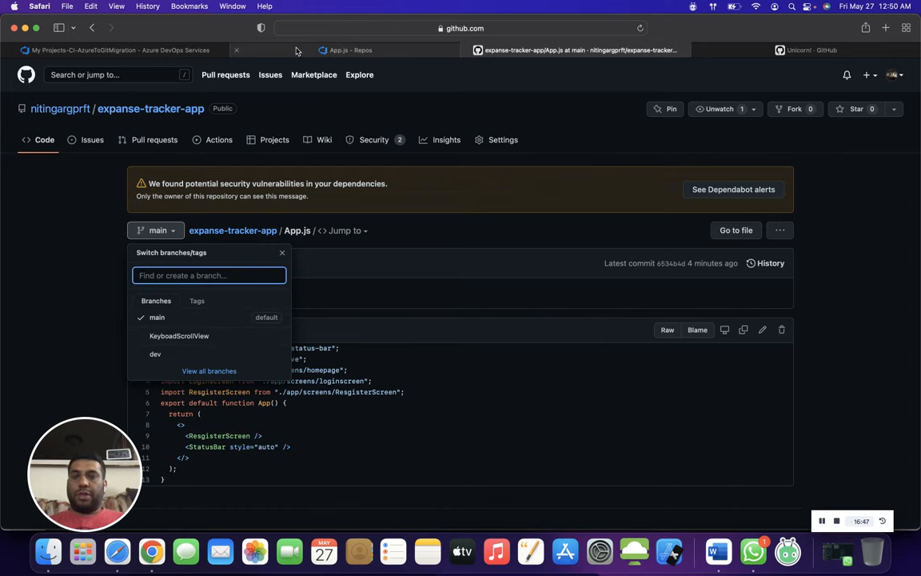
click(296, 51)
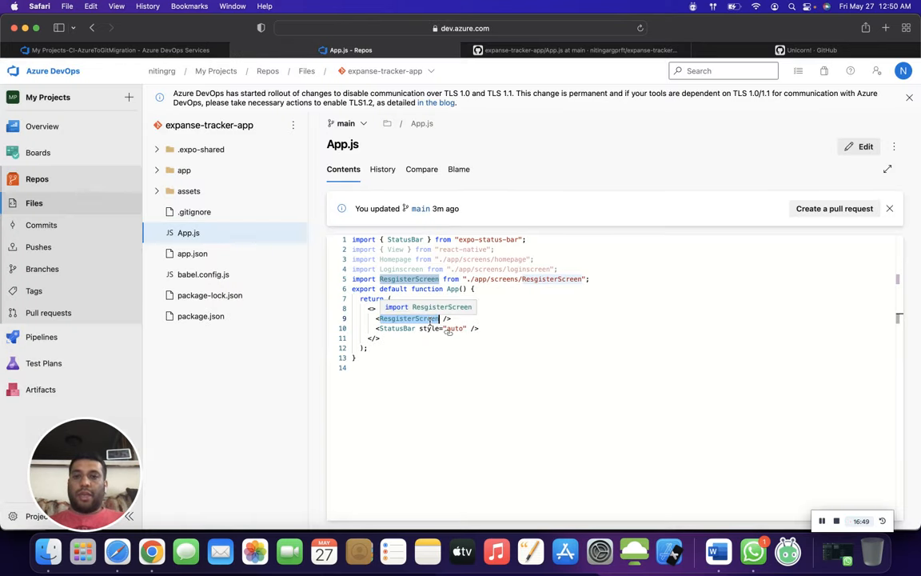